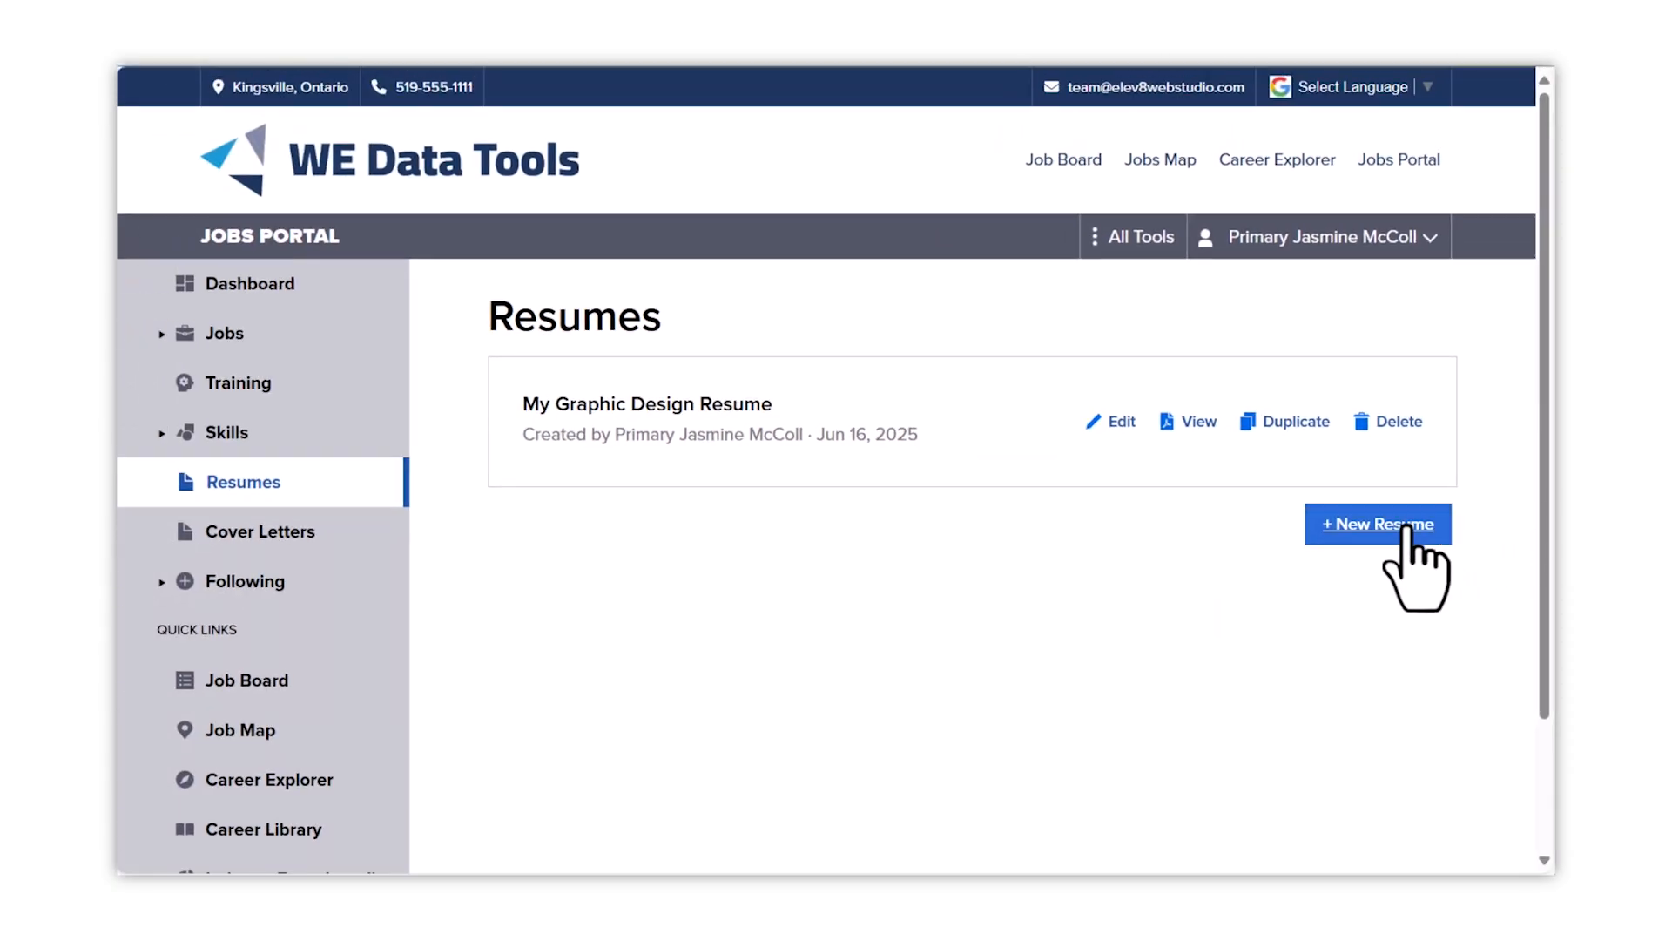
- Create a new resume named 'Food Service Resume'
{"action": "left_click", "coordinate": [1368, 527]}
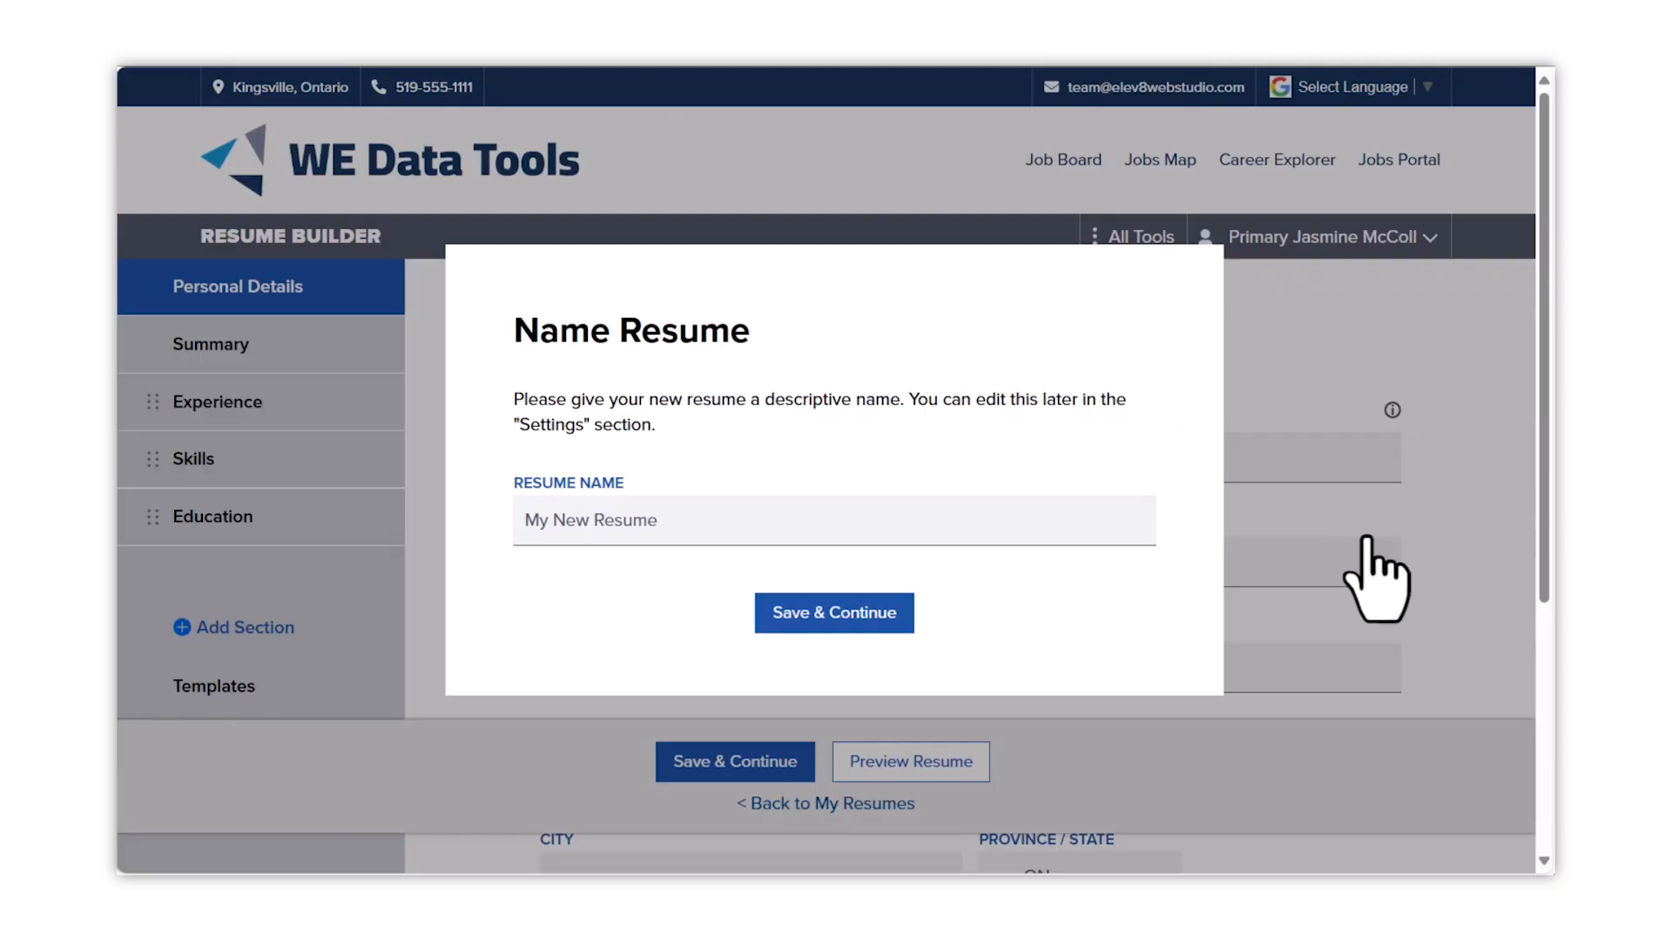
{"action": "left_click", "coordinate": [815, 521]}
{"action": "type", "text": "Food "}
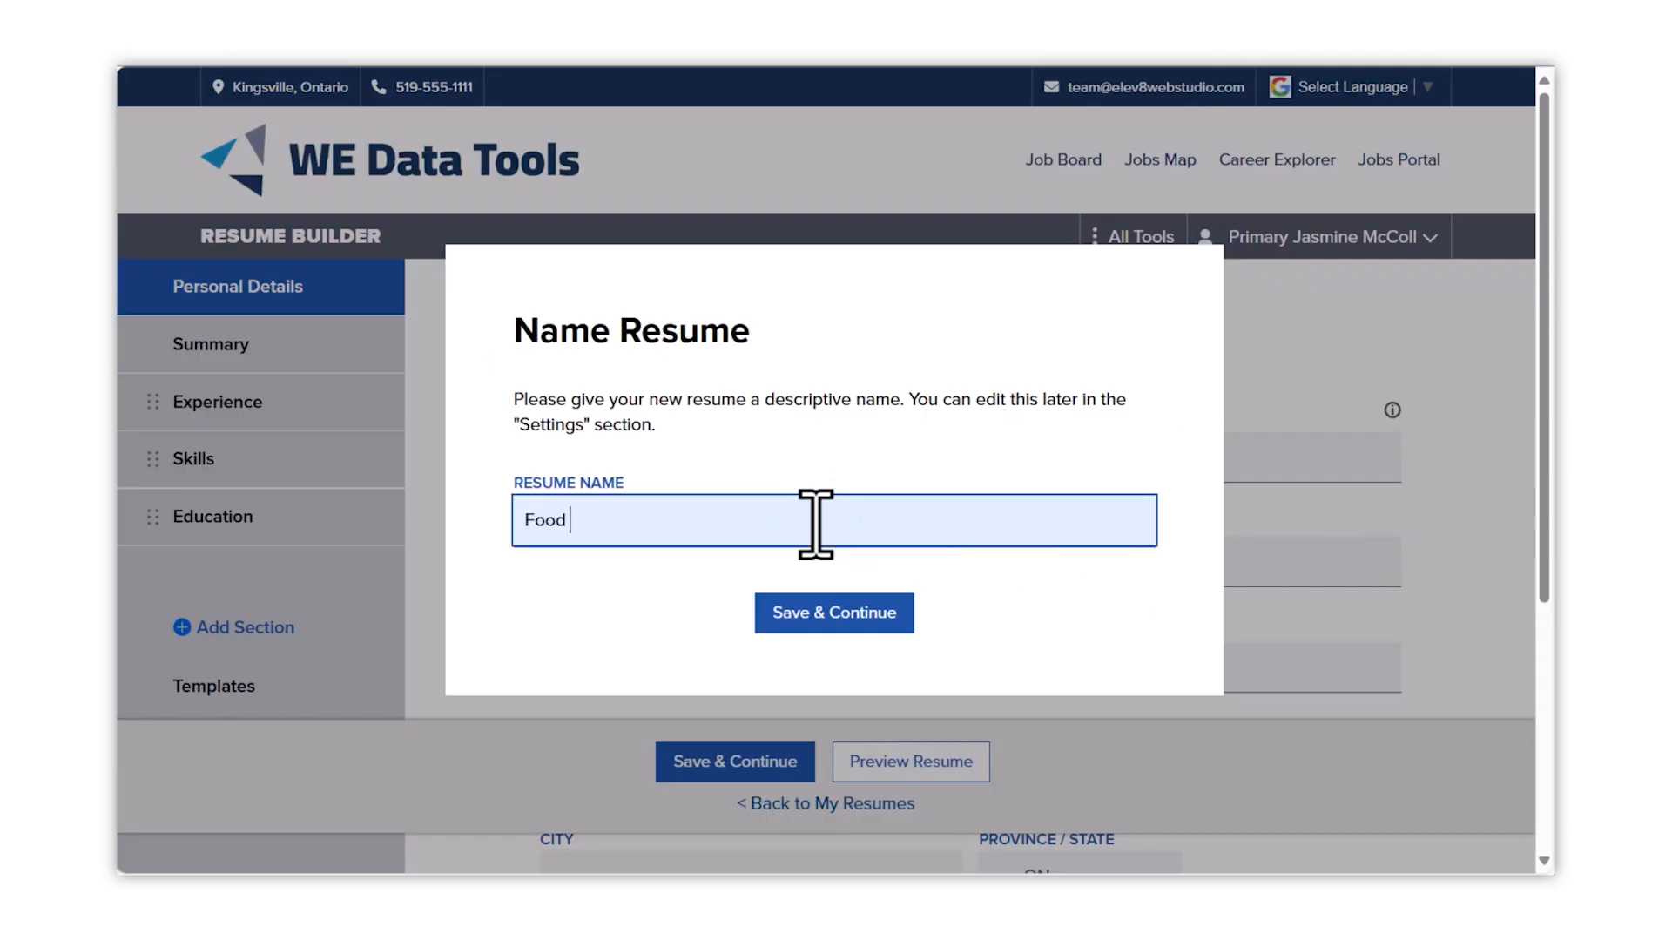
{"action": "type", "text": "Service Resume"}
{"action": "left_click", "coordinate": [834, 614]}
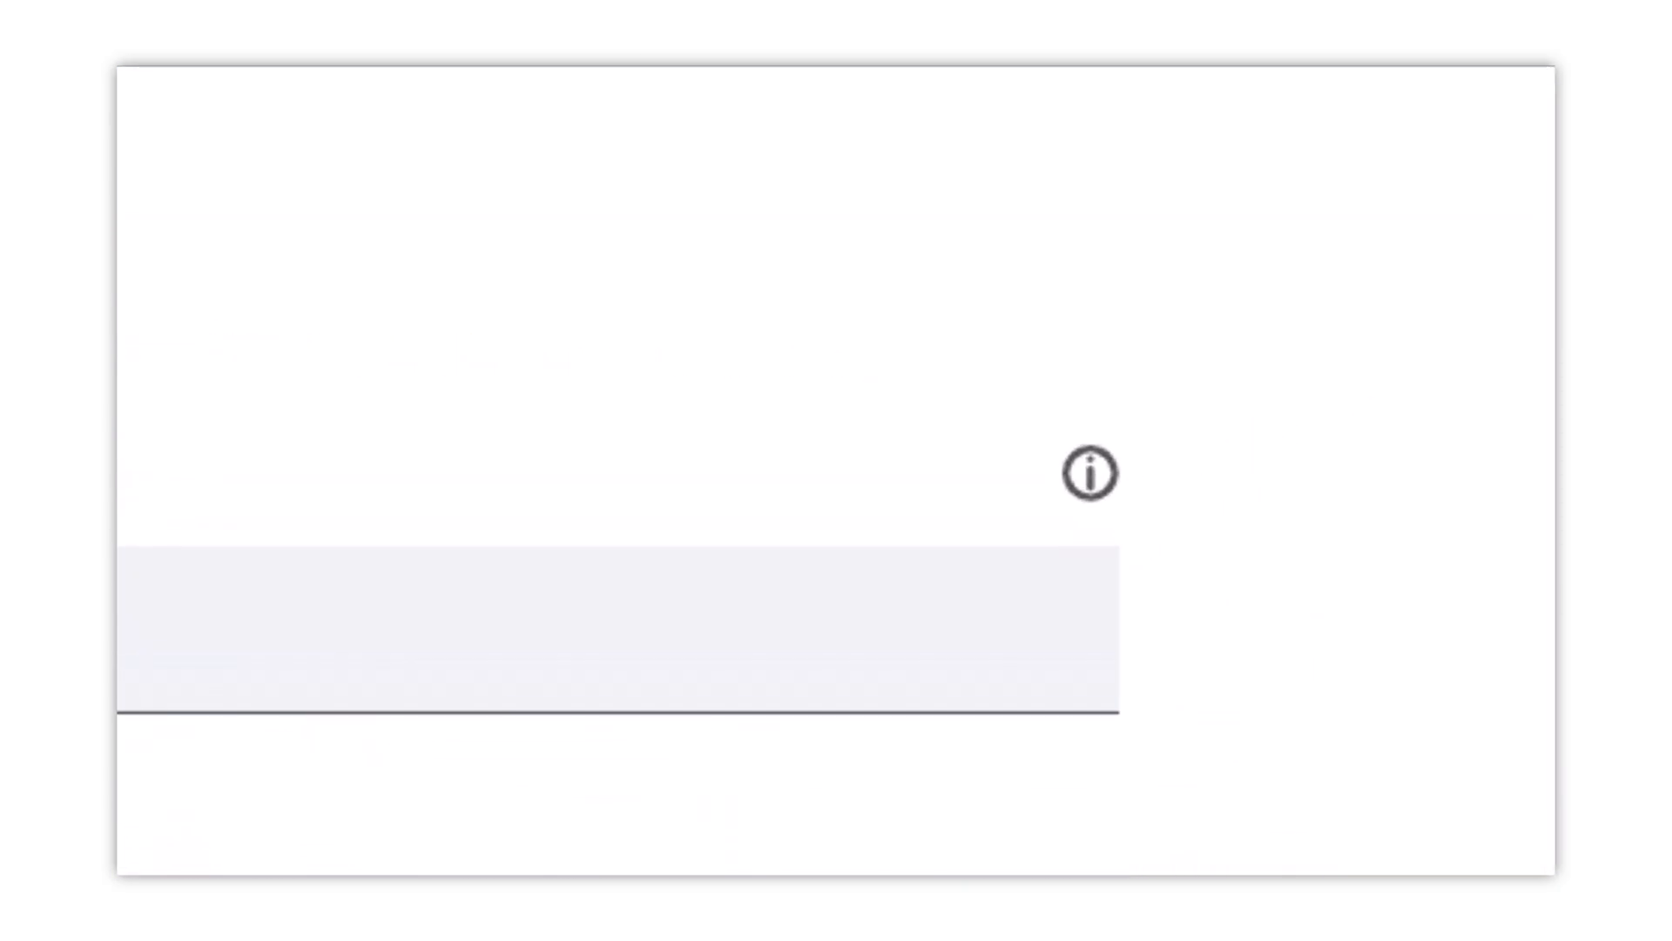
- Set the resume headline to 'Friendly server with 3+ years restaurant experience'
{"action": "mouse_move", "coordinate": [1089, 473]}
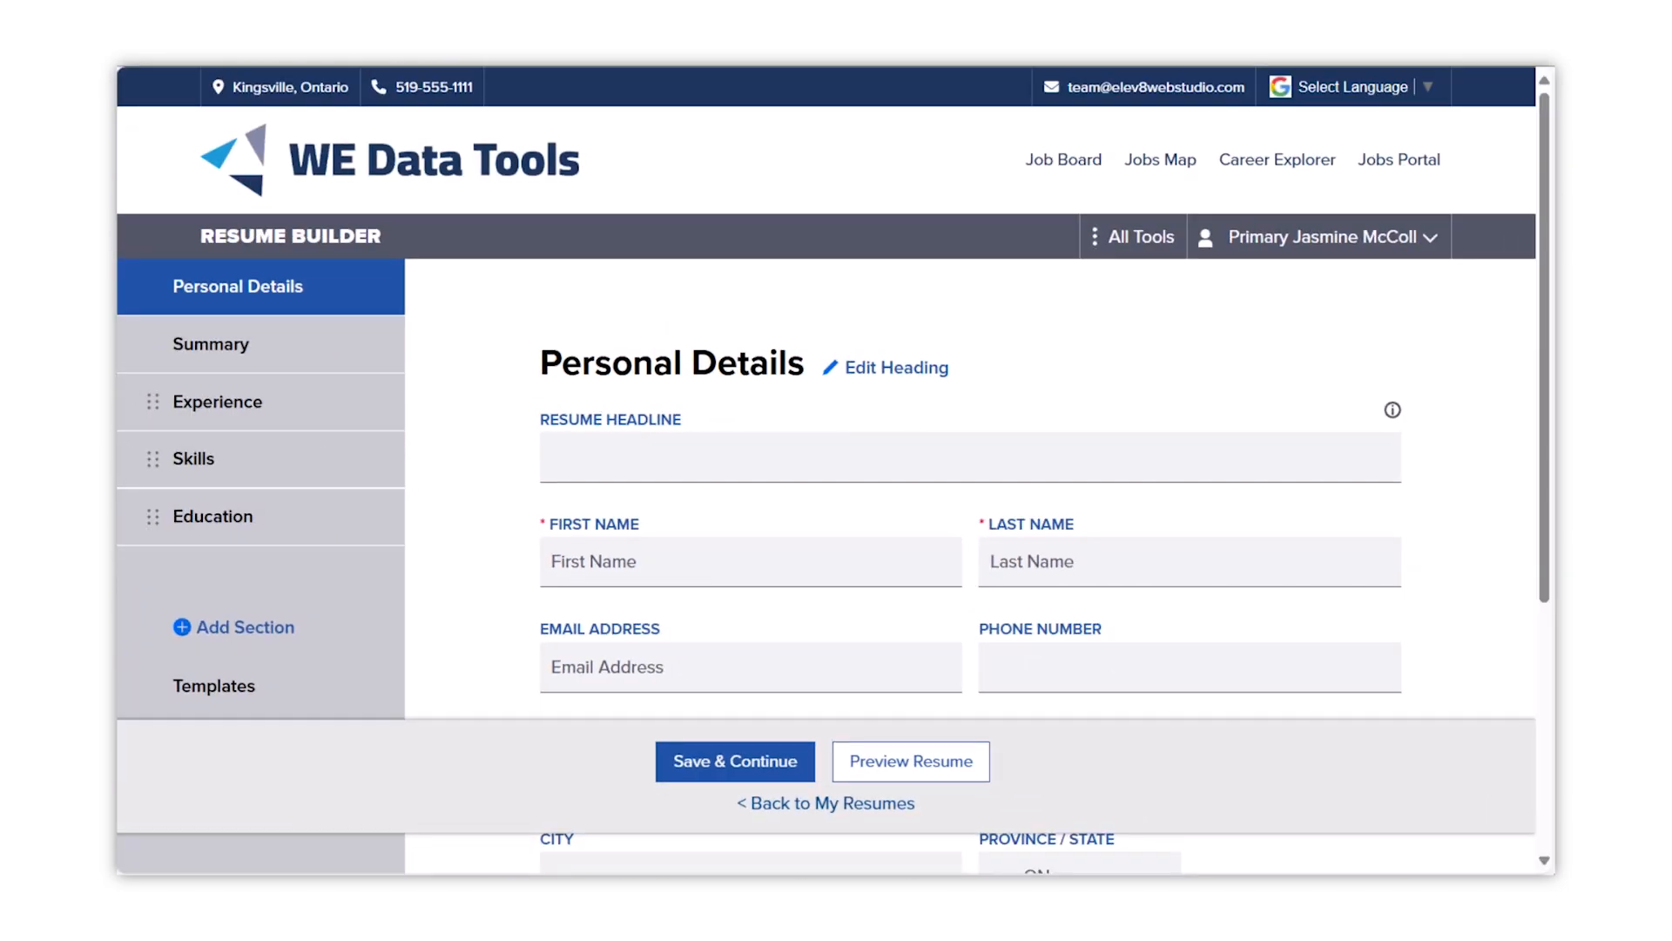
{"action": "left_click", "coordinate": [1014, 457]}
{"action": "type", "text": "Friendly server with 3+ years restaurant experience"}
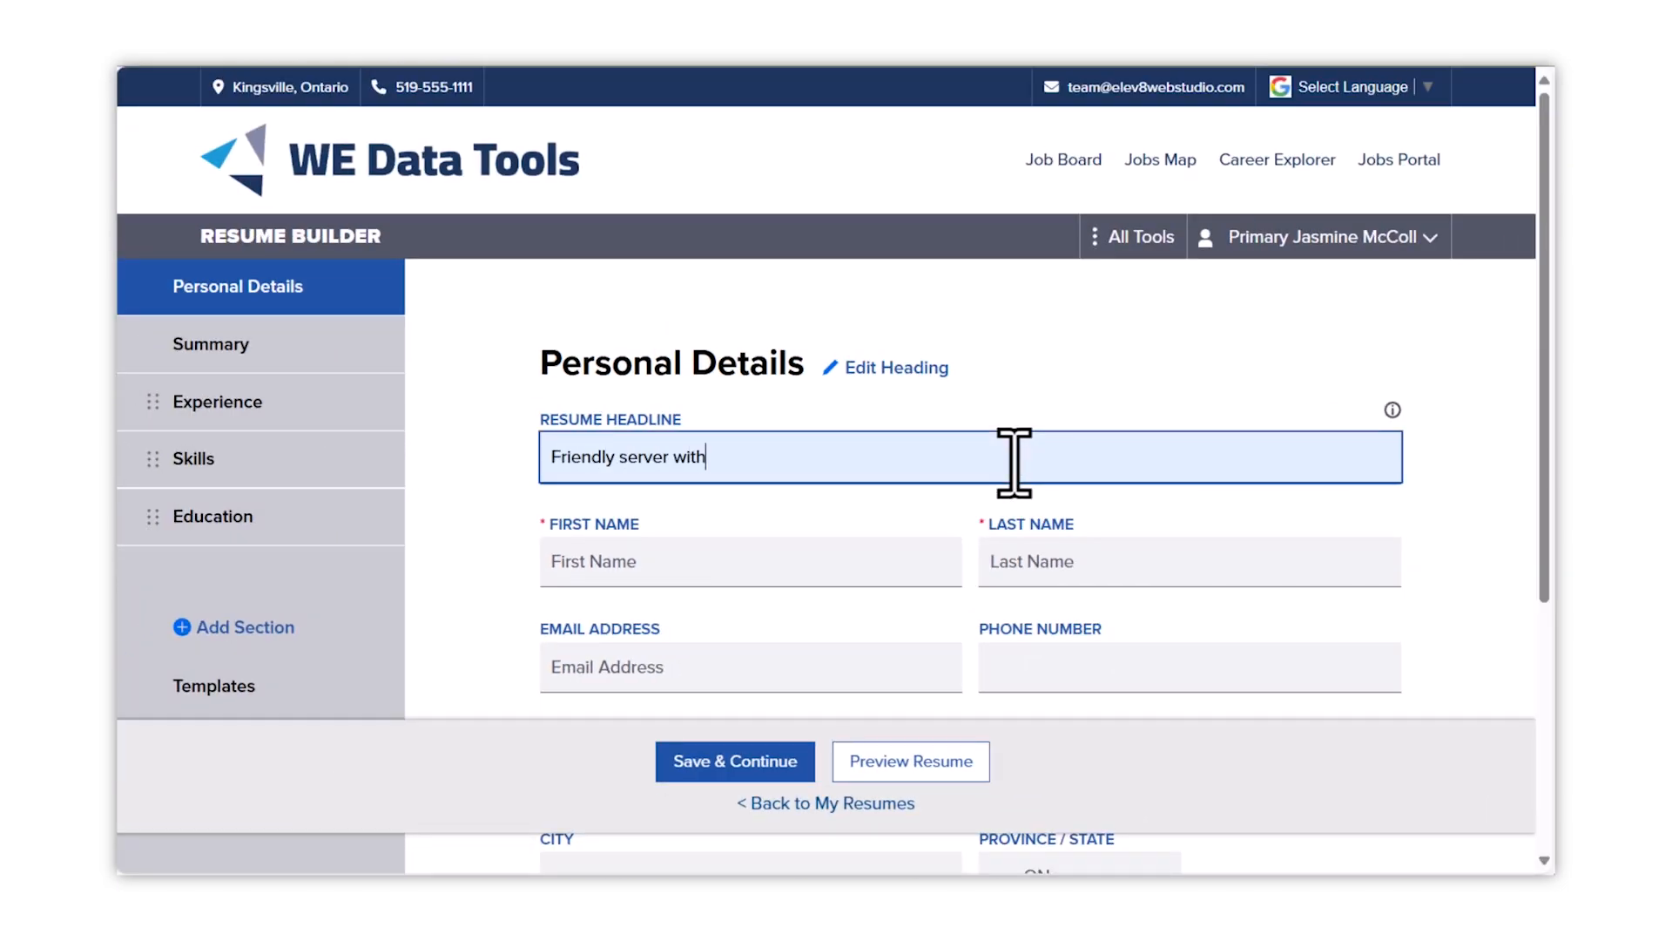
- Fill in the person's first and last name, e-mail, phone, postal address and save
{"action": "key", "text": "Tab"}
{"action": "key", "text": "Tab"}
{"action": "key", "text": "Tab"}
{"action": "key", "text": "Tab"}
{"action": "type", "text": "519-555-1234"}
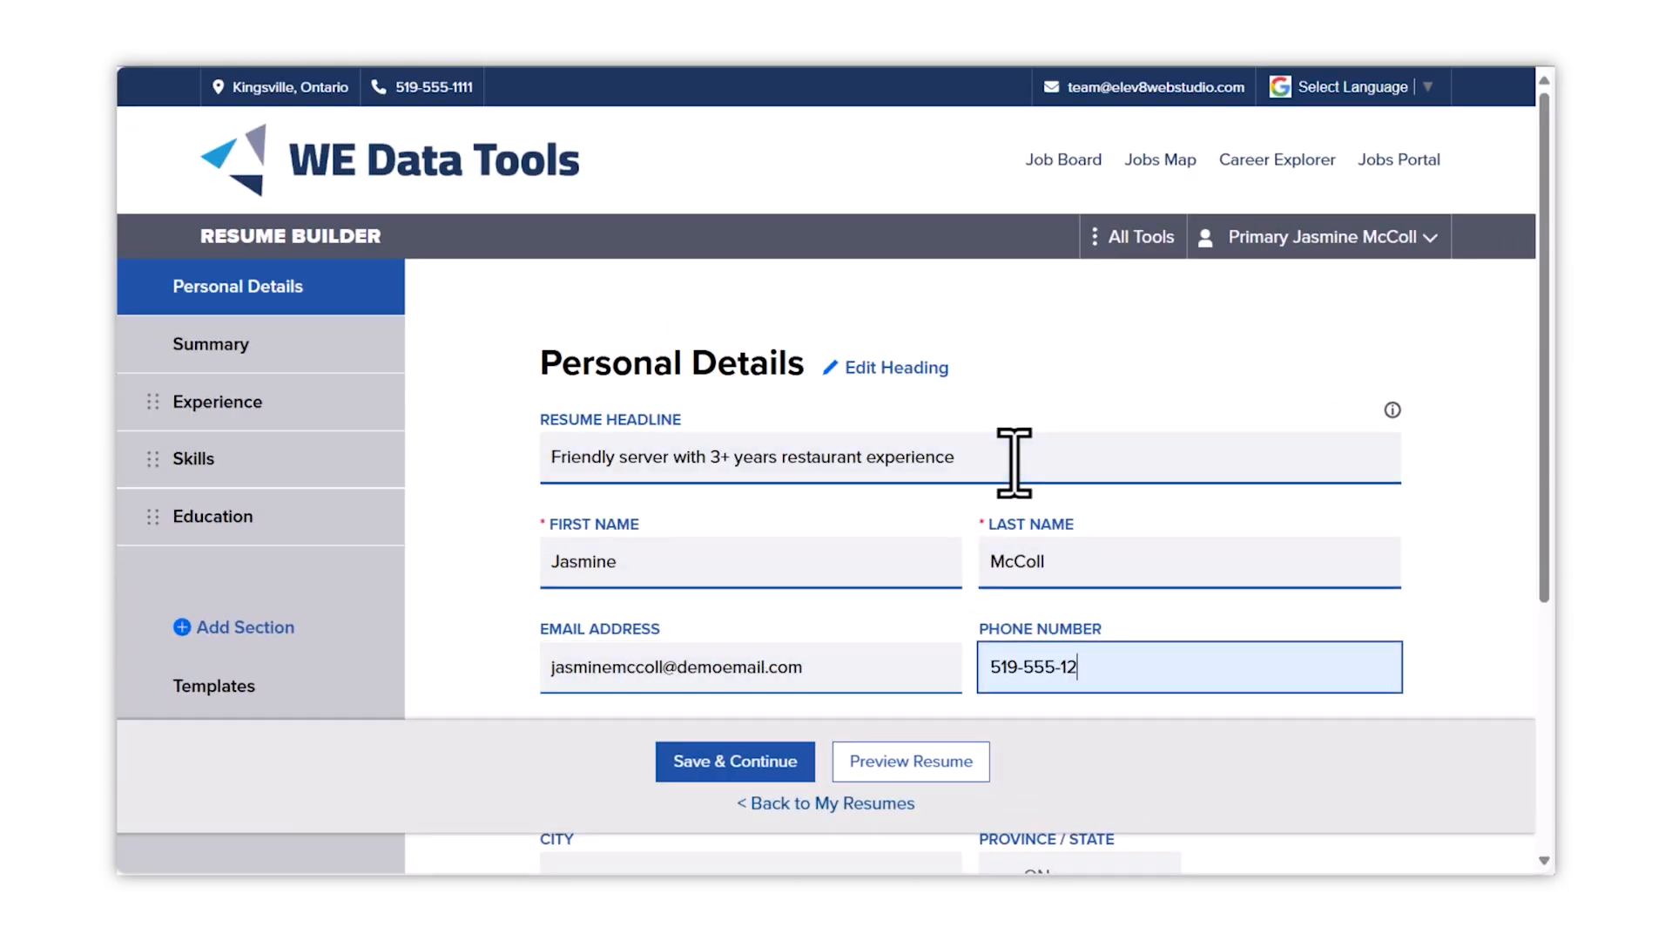
{"action": "key", "text": "Tab"}
{"action": "type", "text": "123 Road Street\tAnytown\tON\tCanada"}
{"action": "key", "text": "Tab"}
{"action": "type", "text": "z9z9z9"}
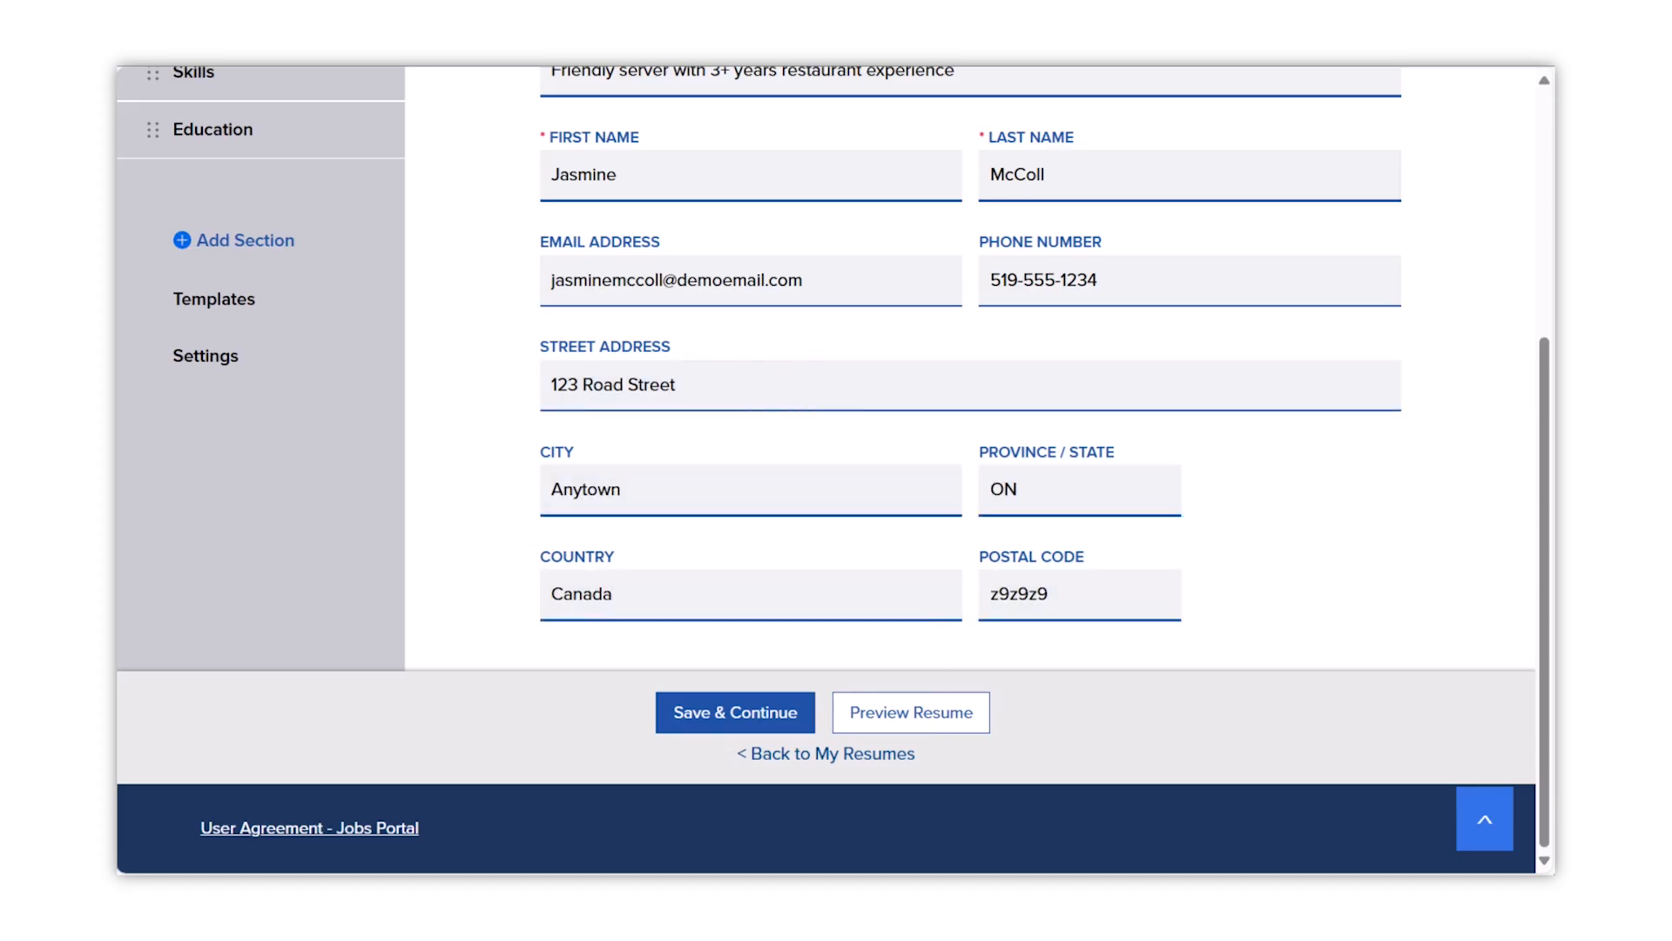
{"action": "left_click", "coordinate": [750, 719]}
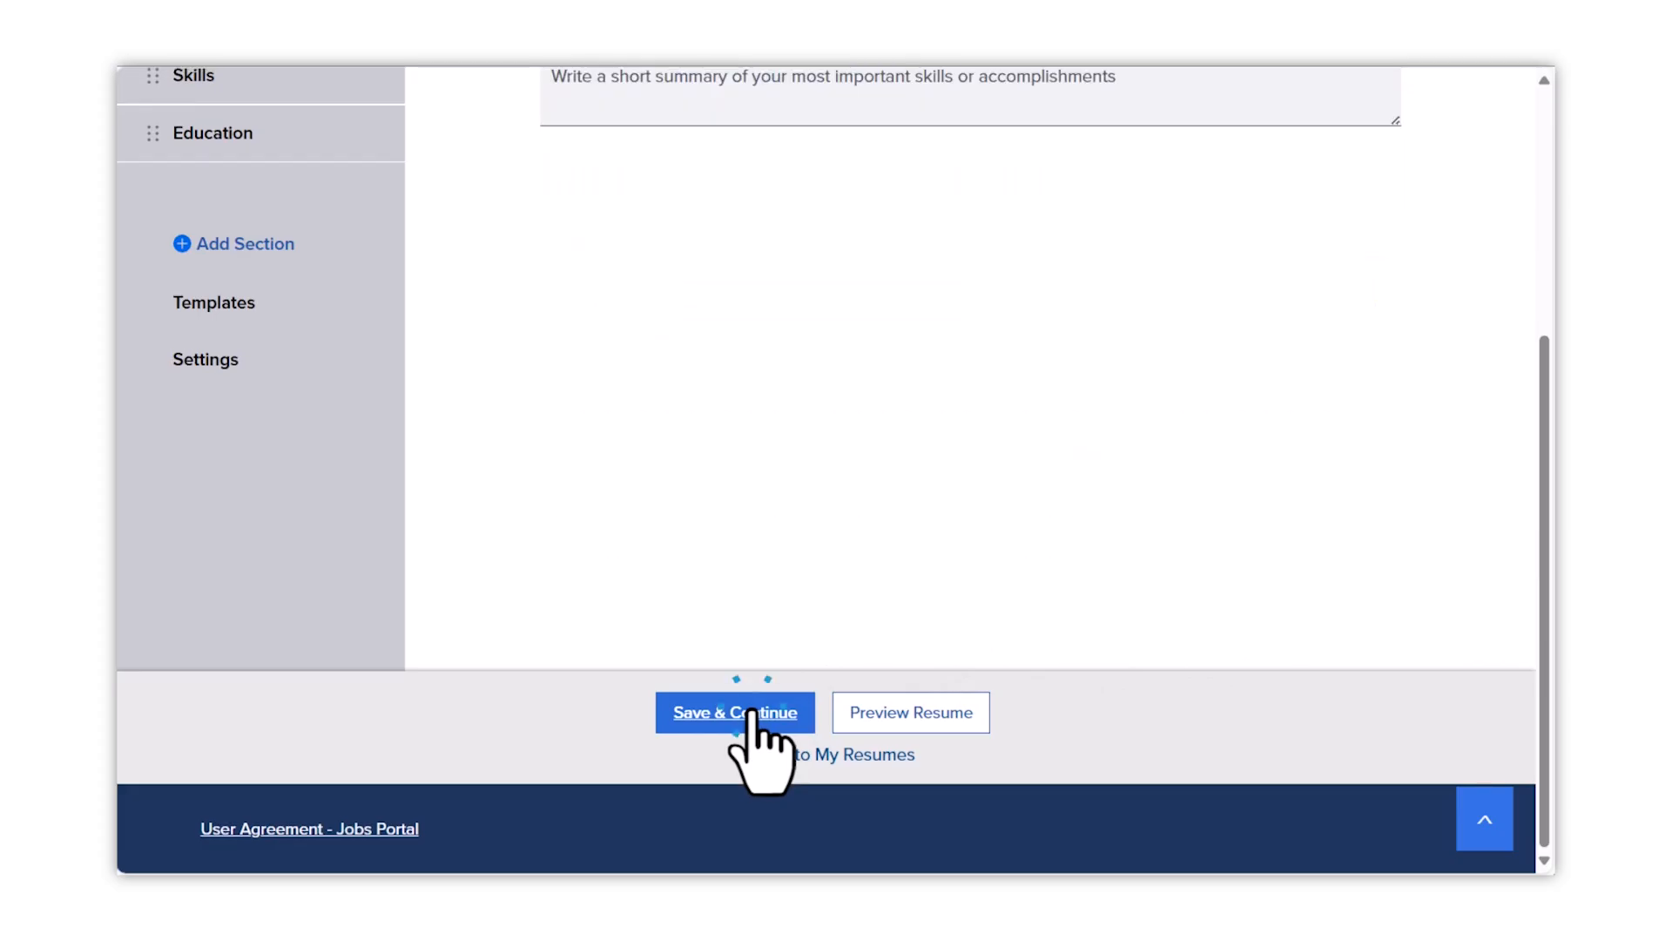
- Enlarge the professional summary box and move Education above Skills in the sidebar order
{"action": "scroll", "coordinate": [835, 617], "scroll_direction": "up", "scroll_amount": 4}
{"action": "scroll", "coordinate": [835, 617], "scroll_direction": "down", "scroll_amount": 1}
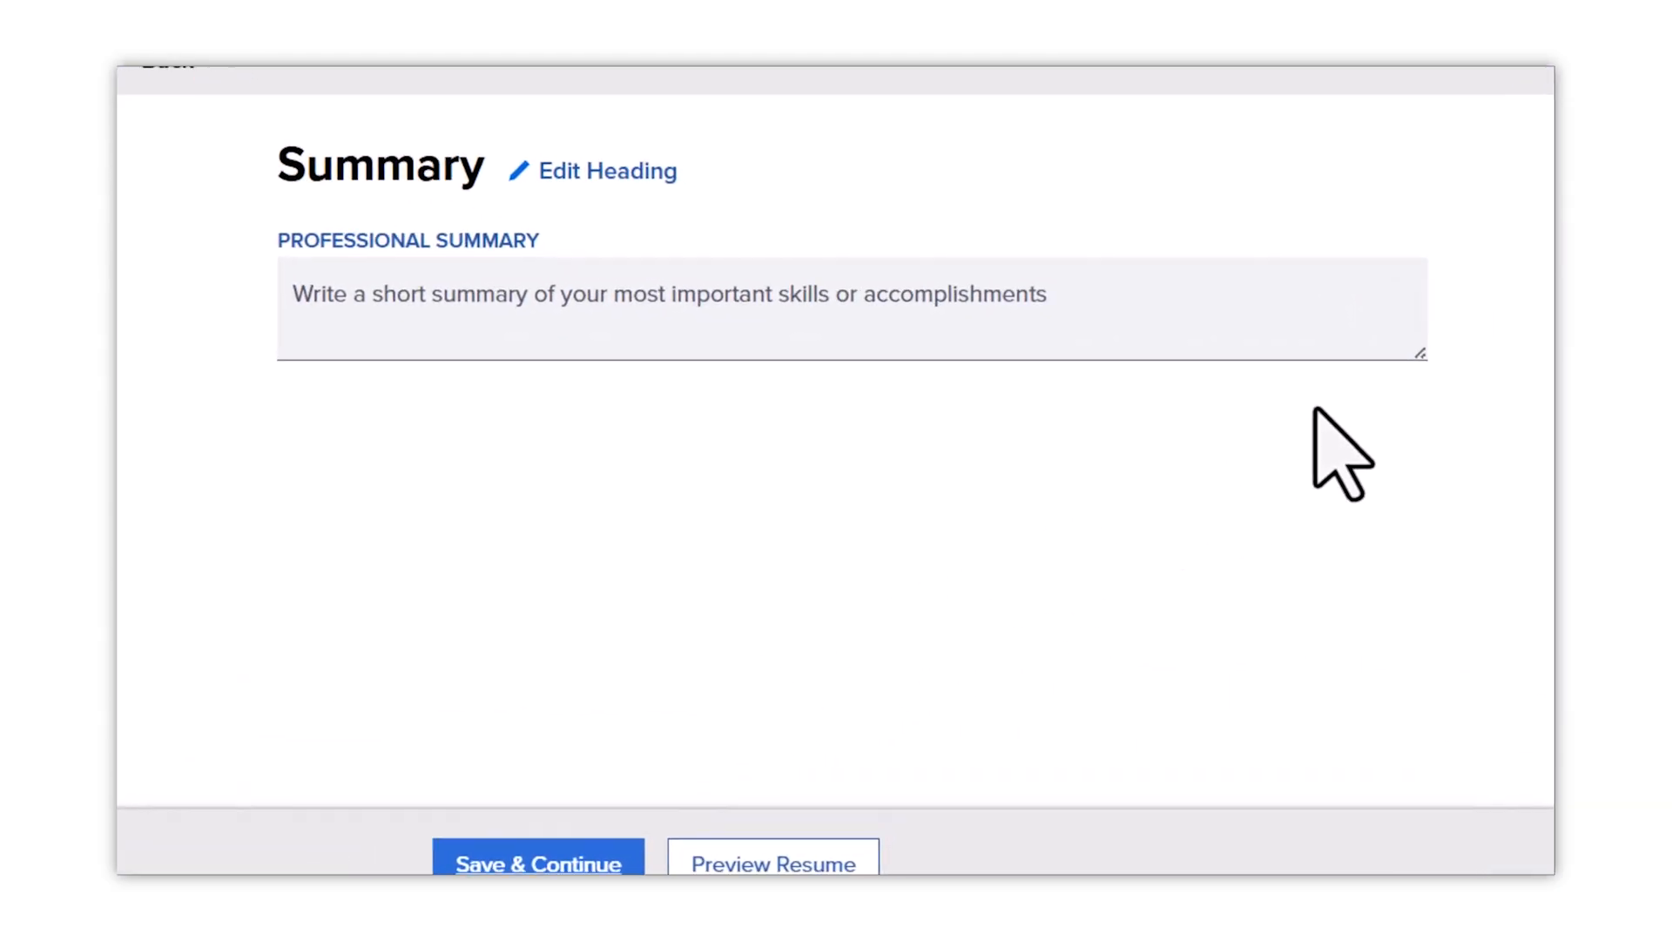
{"action": "mouse_move", "coordinate": [1418, 355]}
{"action": "left_mouse_down"}
{"action": "mouse_move", "coordinate": [1453, 486]}
{"action": "mouse_move", "coordinate": [1435, 682]}
{"action": "mouse_move", "coordinate": [1426, 358]}
{"action": "left_mouse_up"}
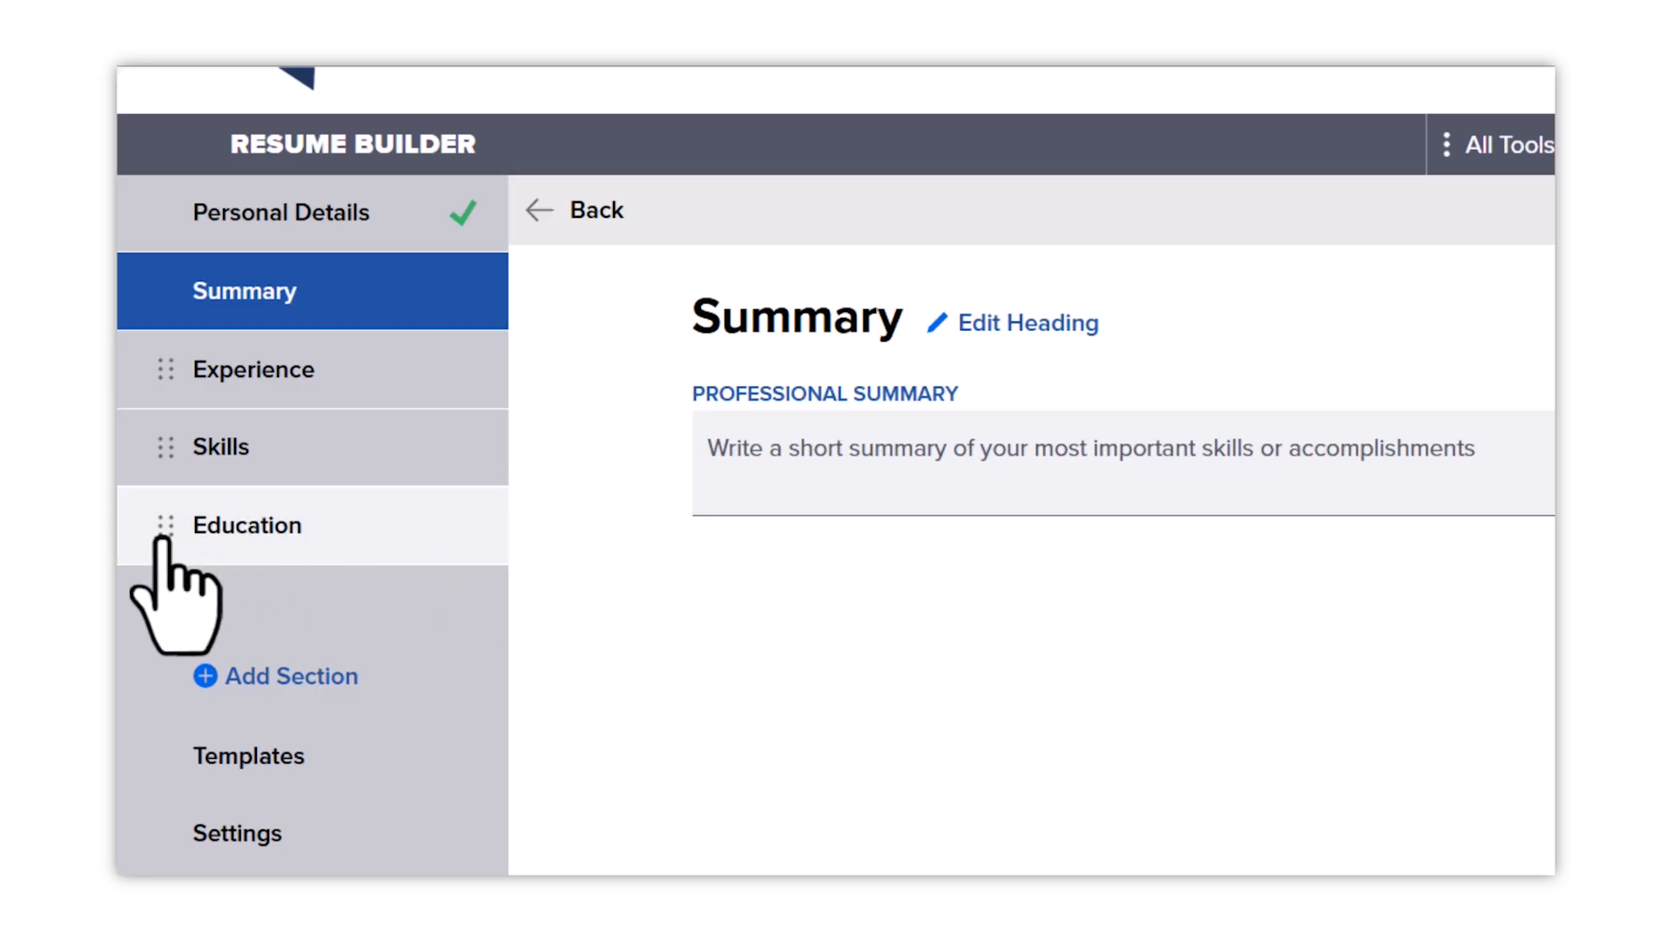
{"action": "left_click_drag", "start_coordinate": [164, 540], "coordinate": [170, 442]}
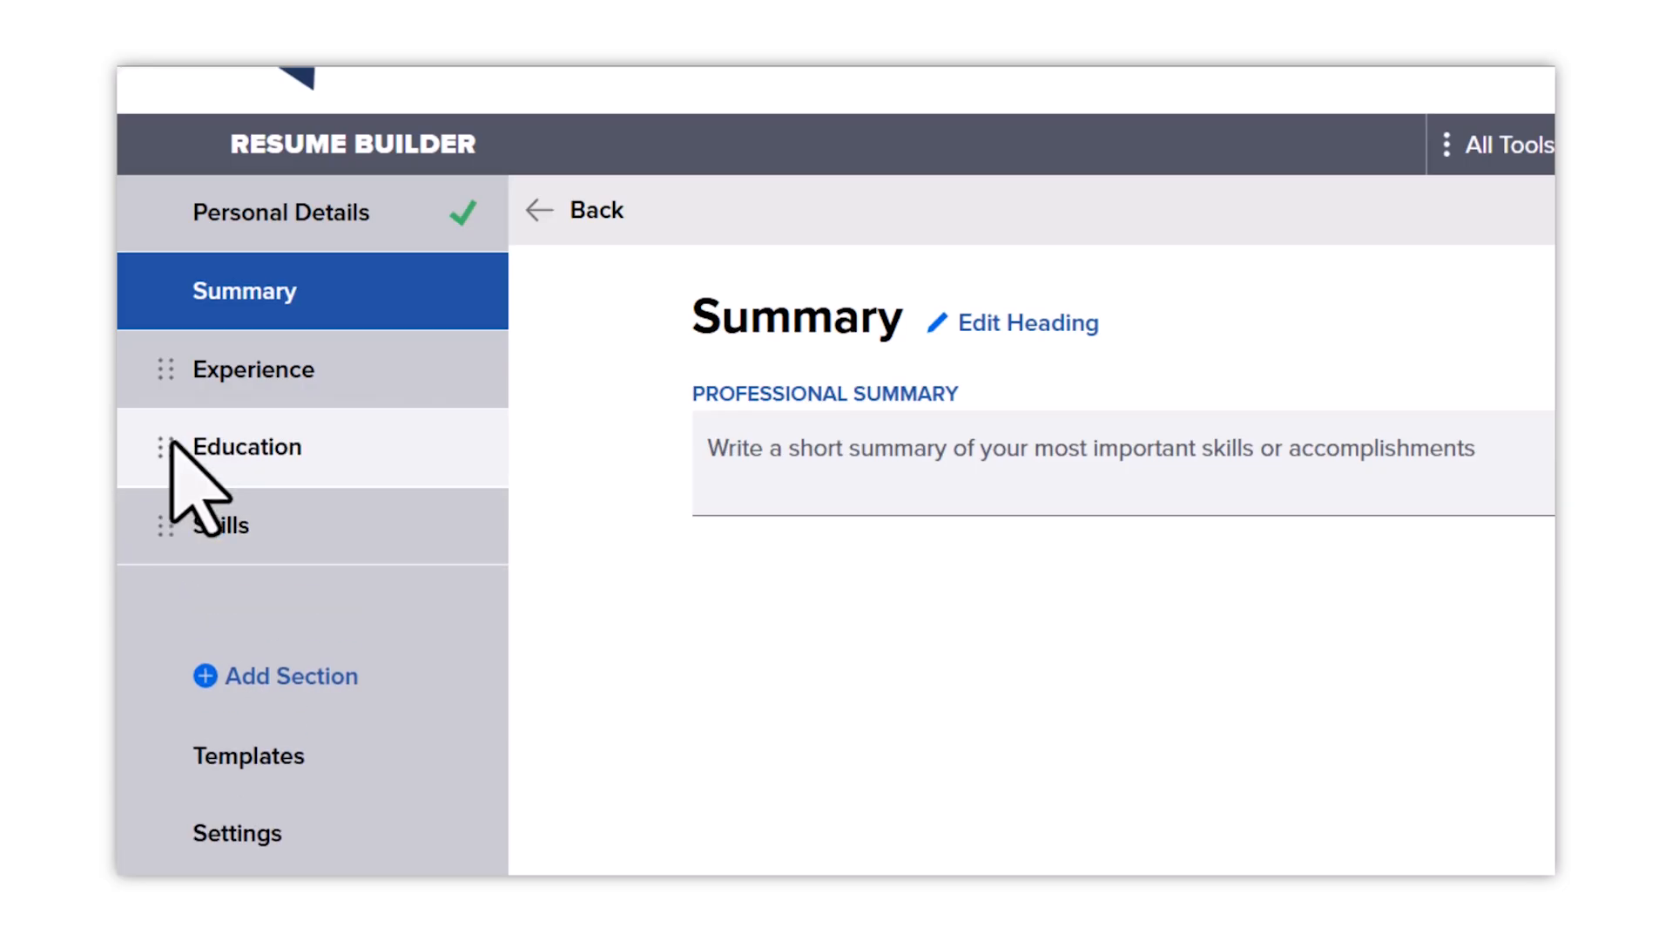
- Add a custom section and paste in the portfolio website sentence
{"action": "left_click", "coordinate": [262, 675]}
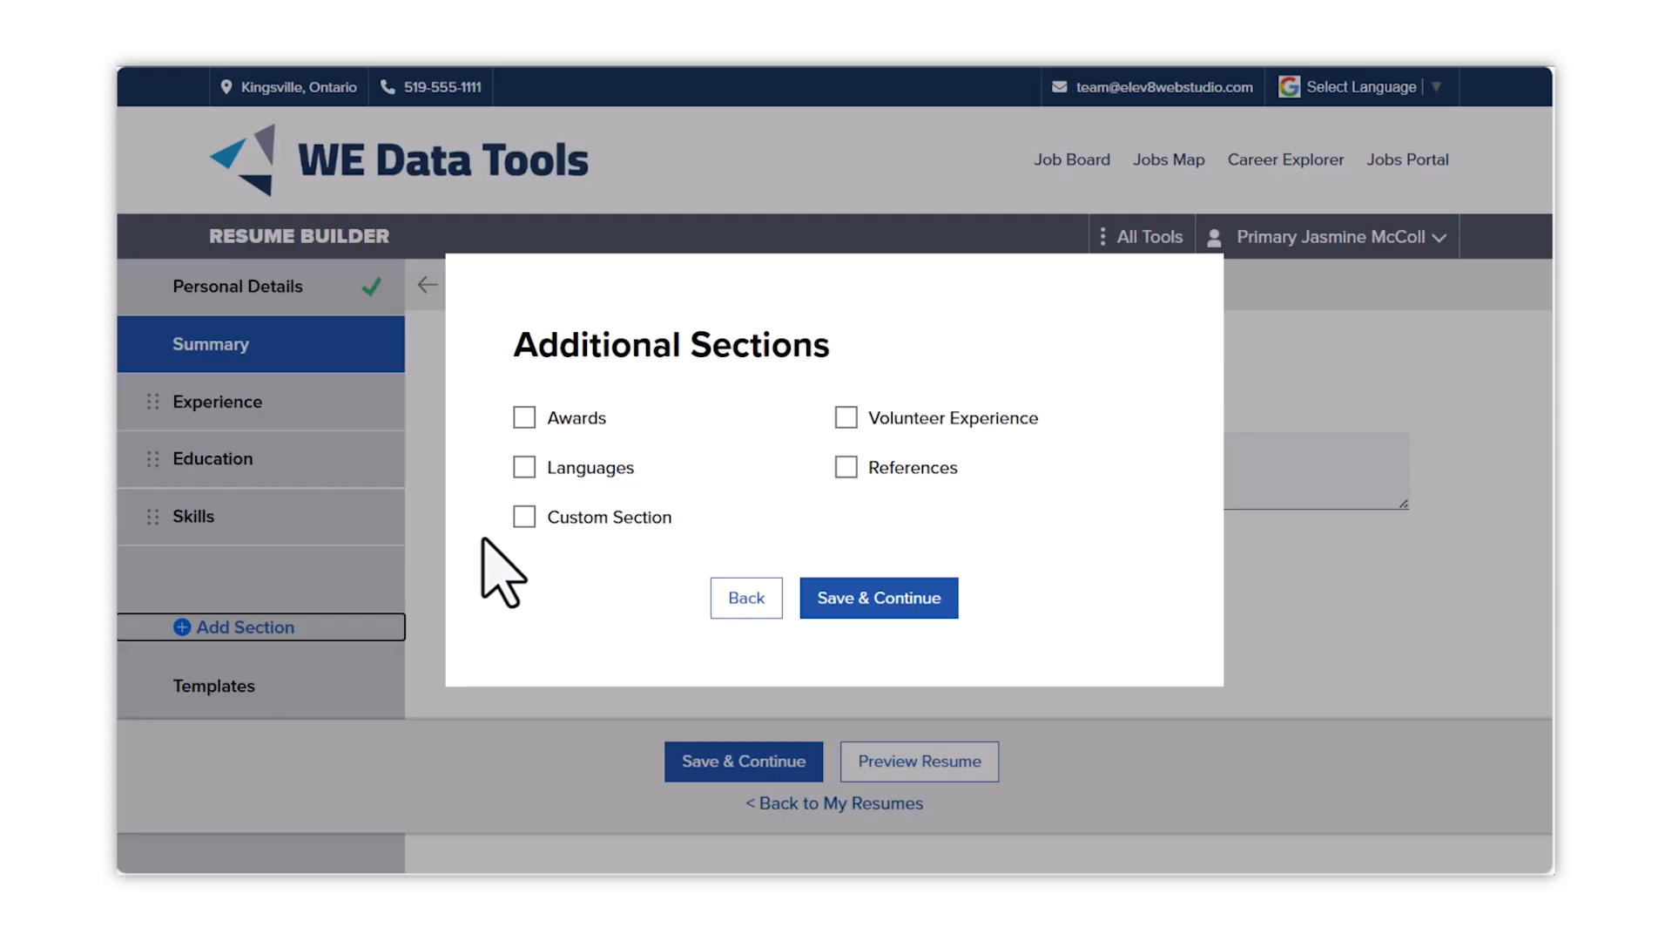
{"action": "left_click", "coordinate": [525, 517]}
{"action": "left_click", "coordinate": [897, 602]}
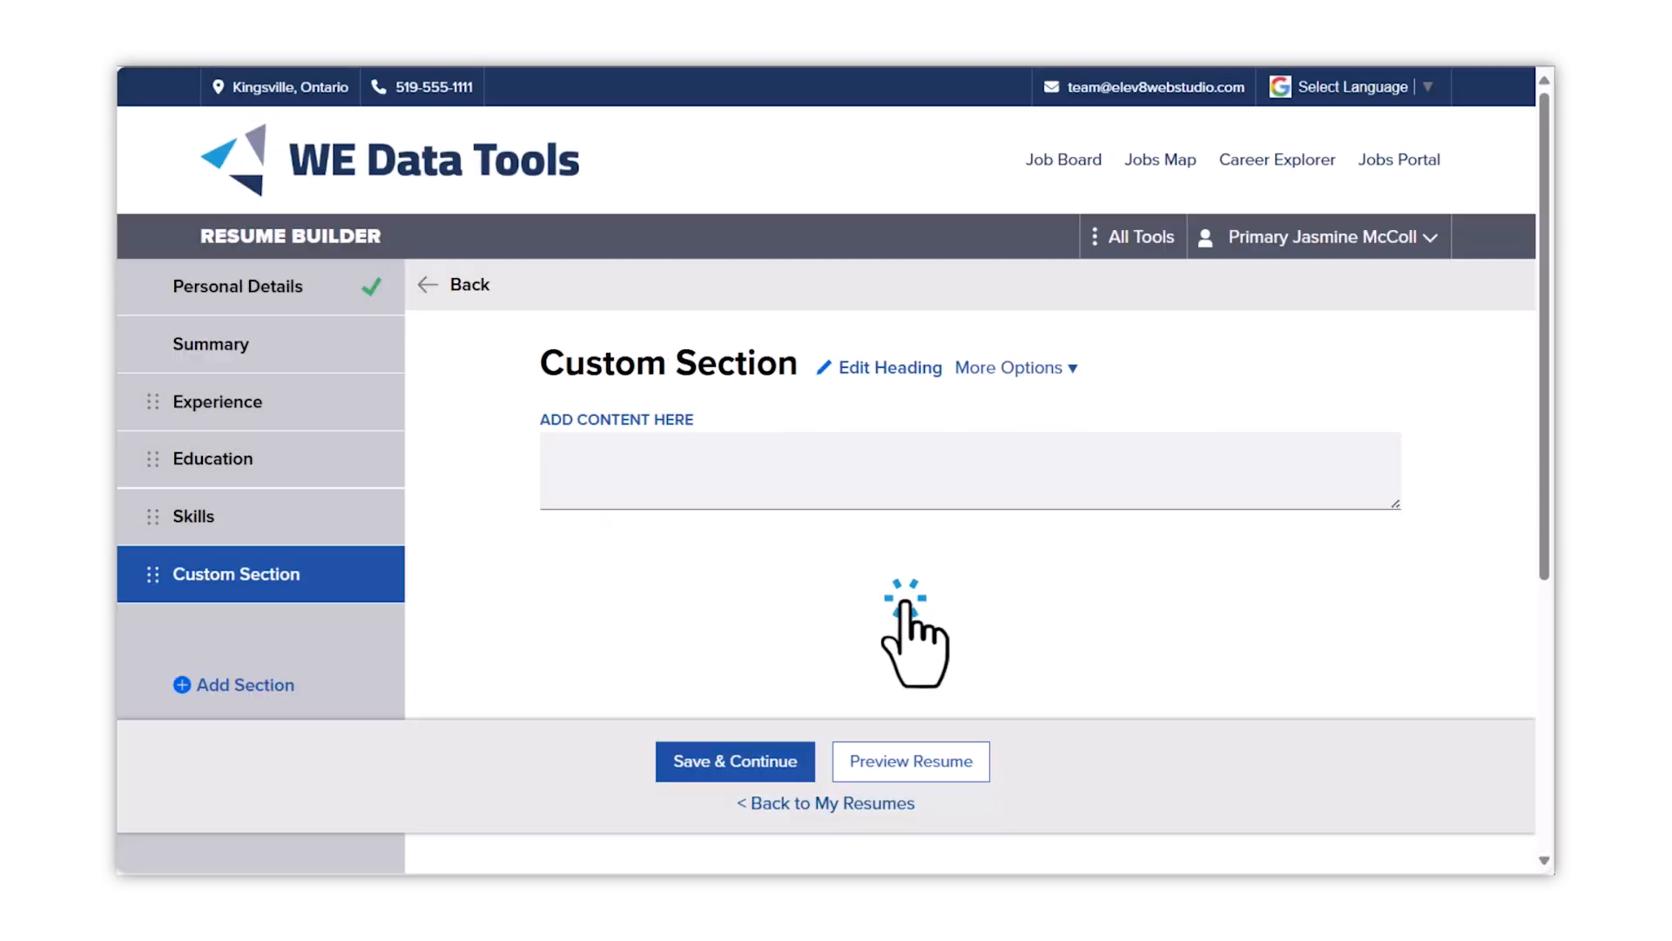
{"action": "left_click", "coordinate": [656, 470]}
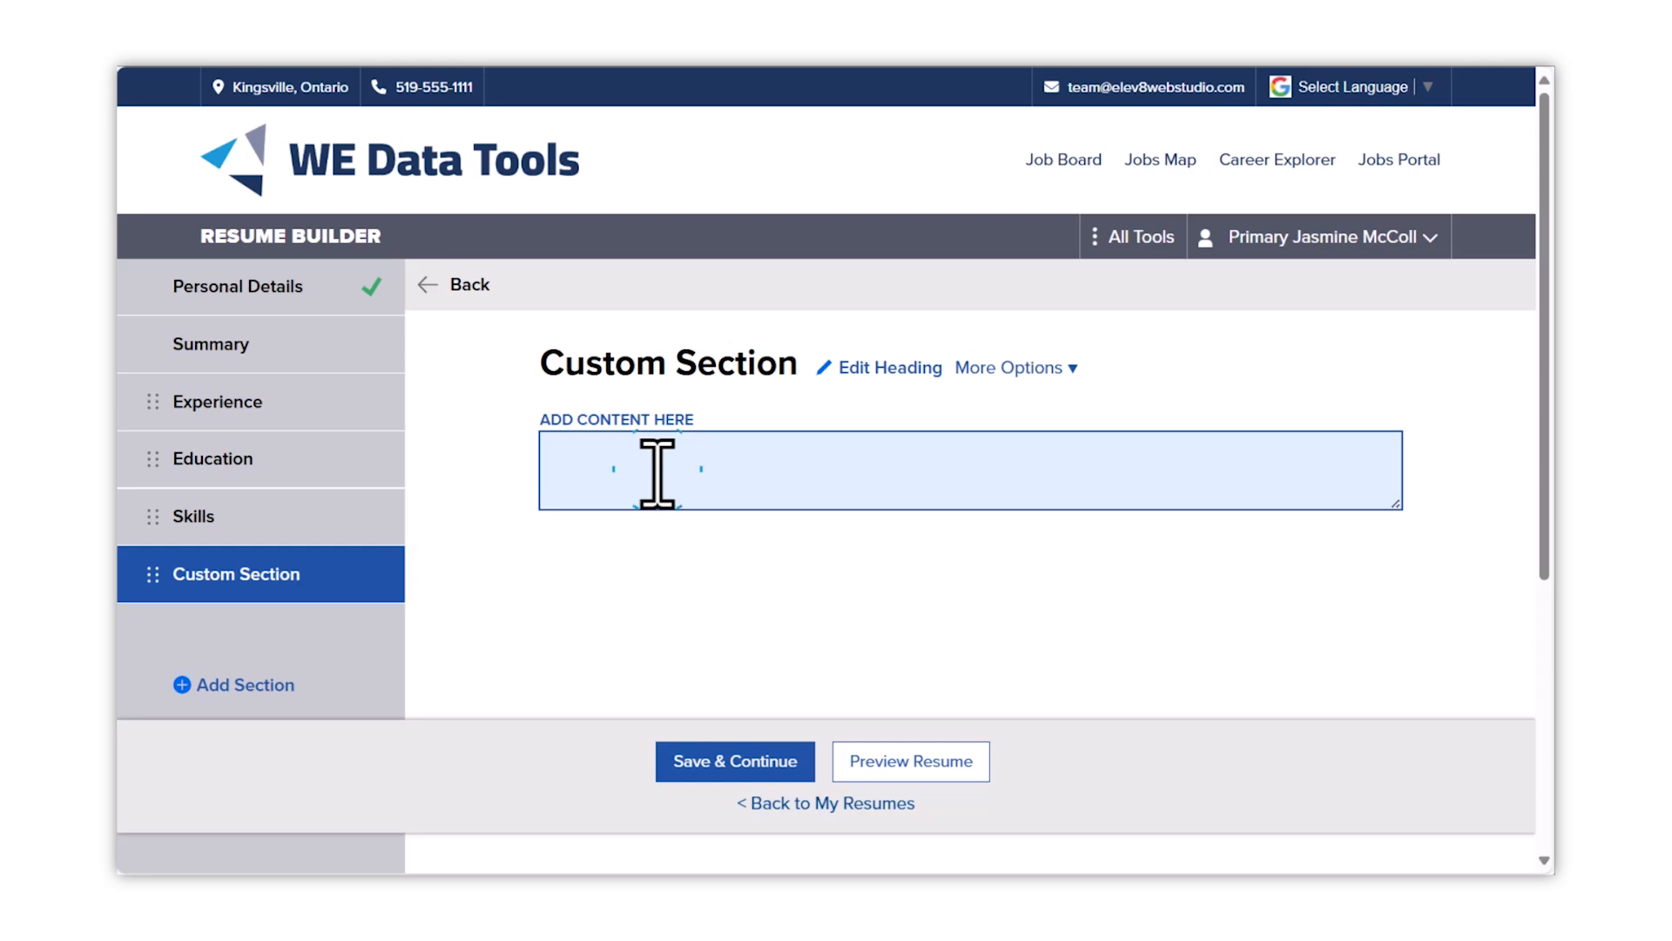
{"action": "type", "text": "For my graphic design portfolio, check out my website: jasminesawesomeportfolio.com"}
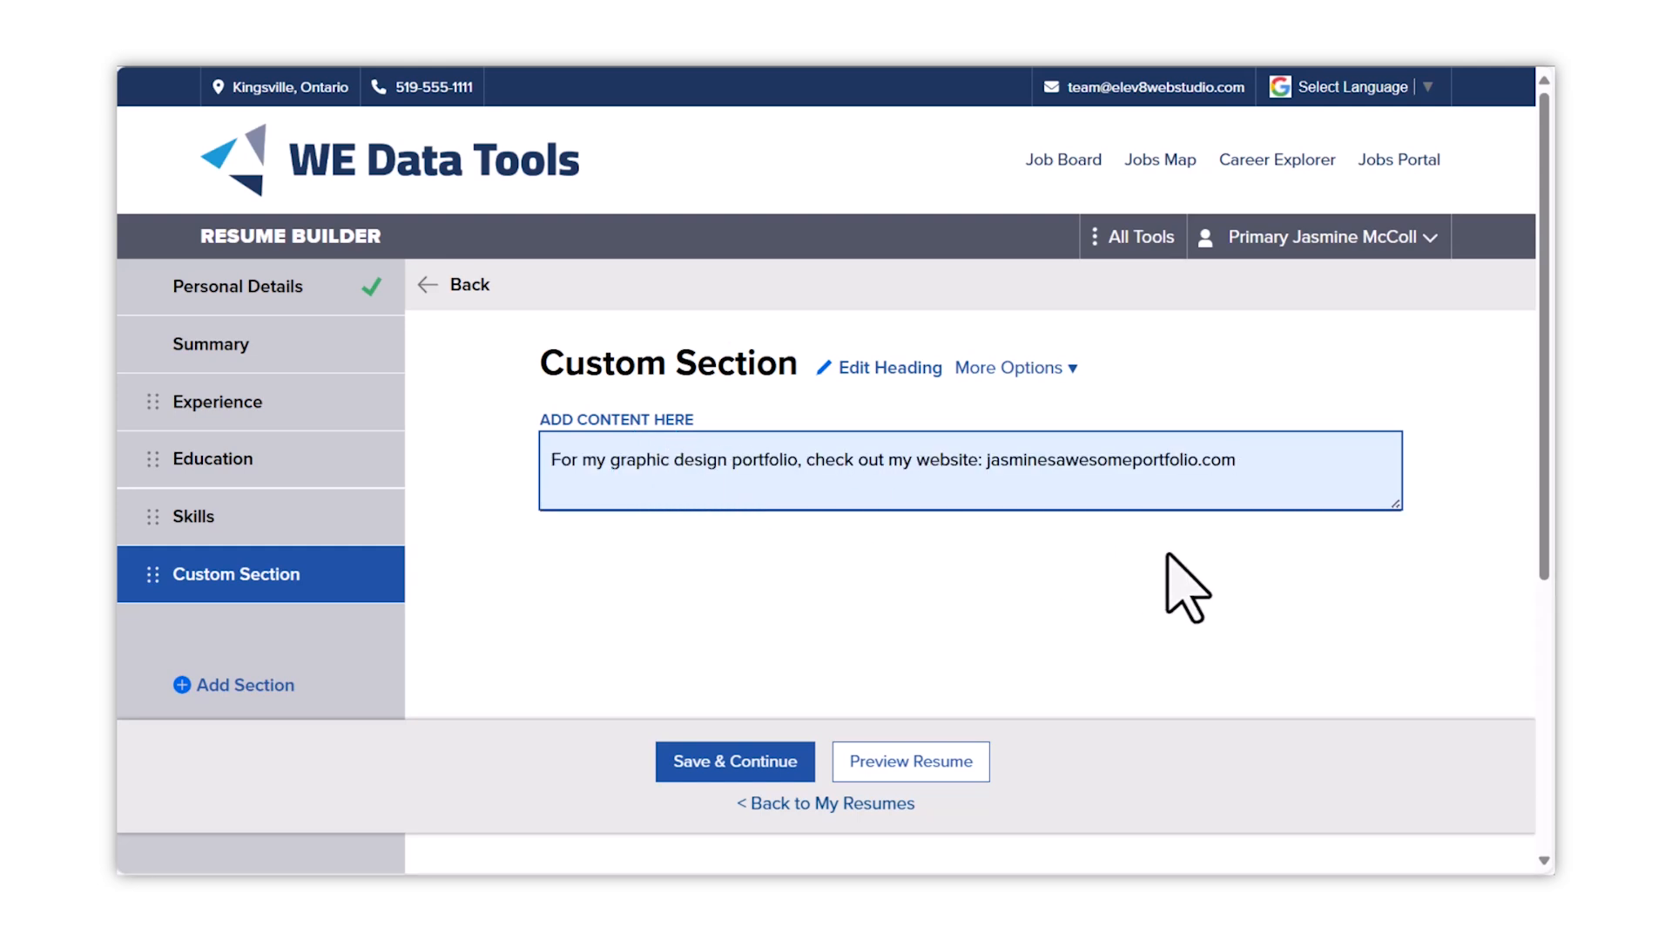
- Rename the custom section heading to 'Portfolio'
{"action": "left_click", "coordinate": [840, 366]}
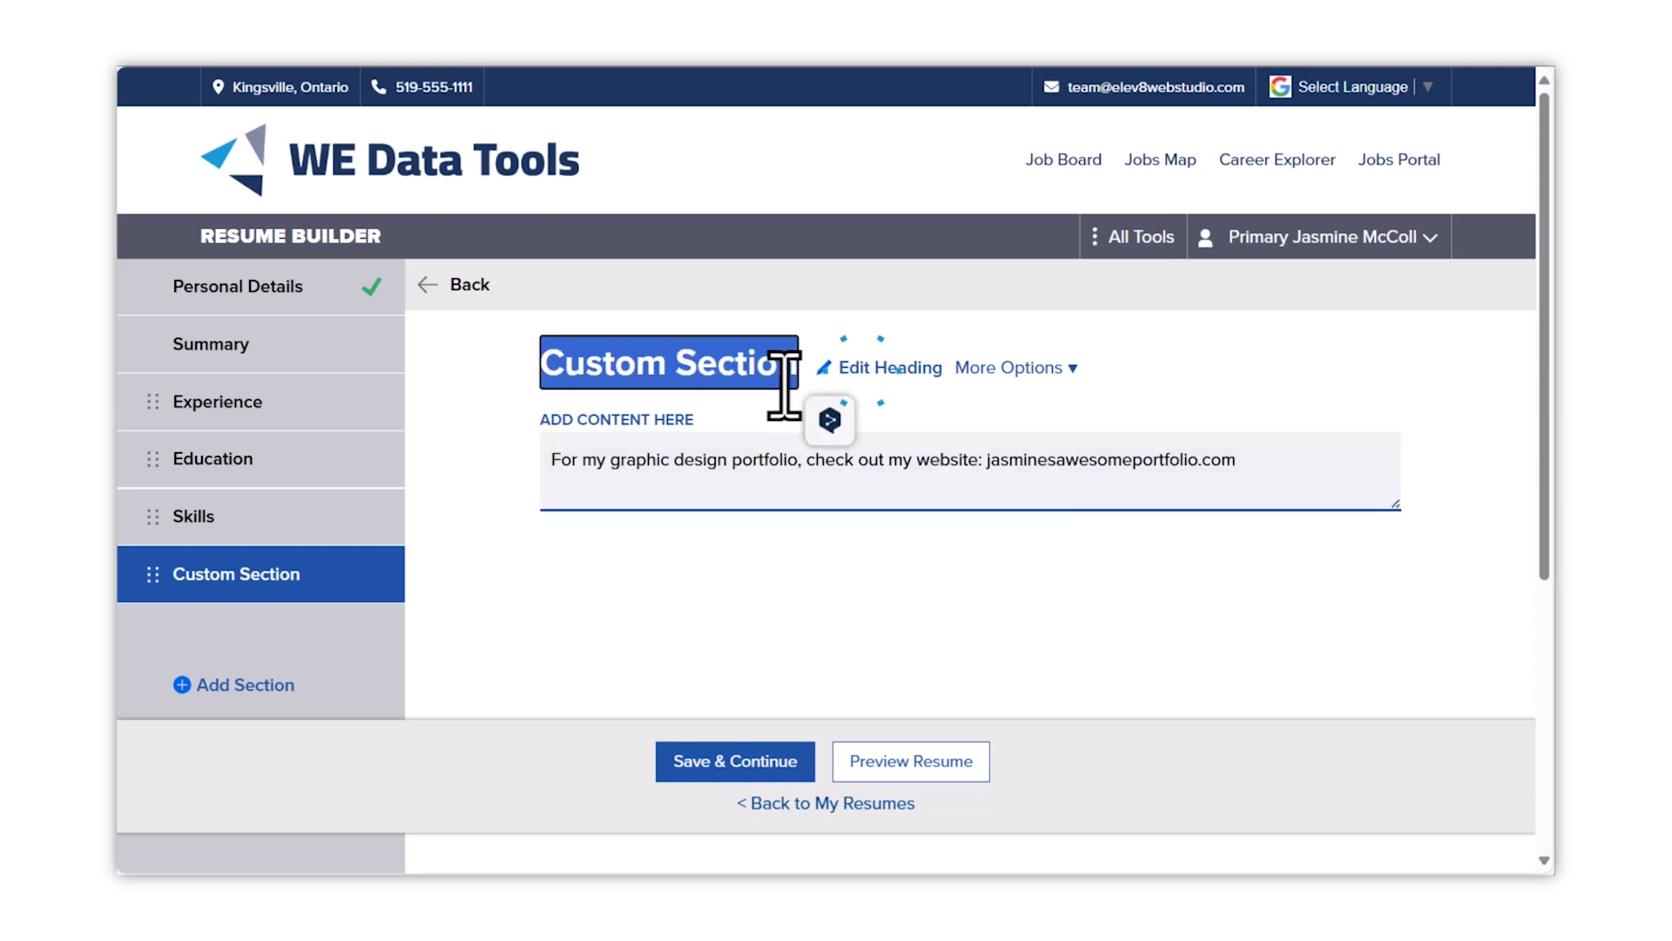
{"action": "type", "text": "Portfolio"}
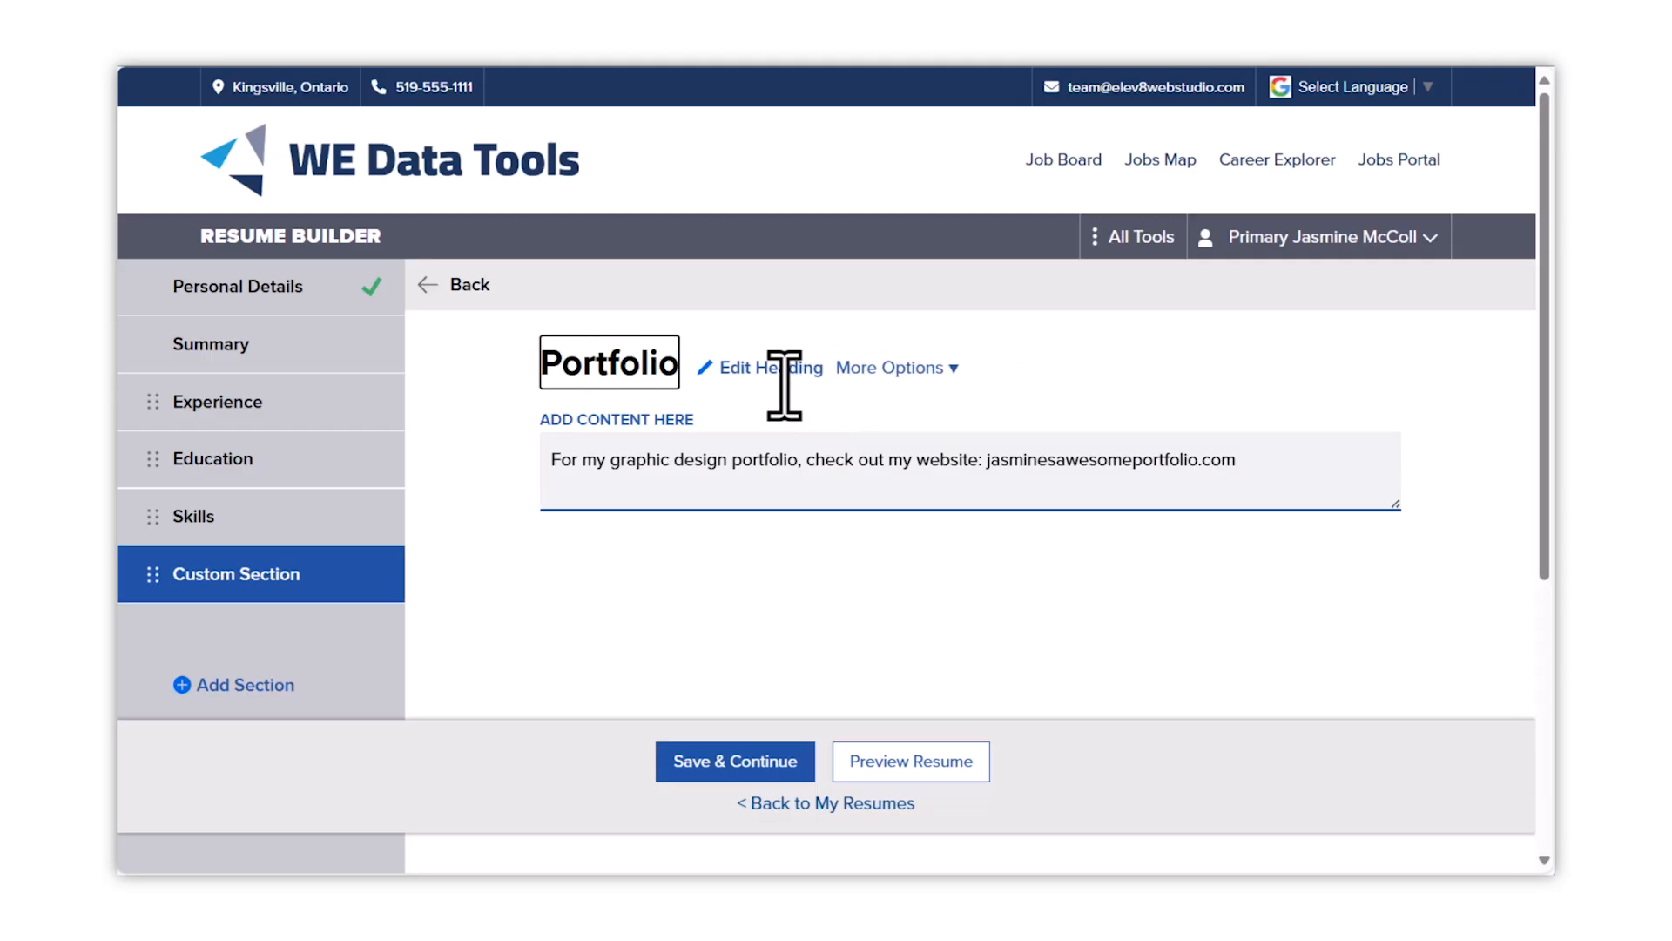
{"action": "left_click", "coordinate": [939, 372]}
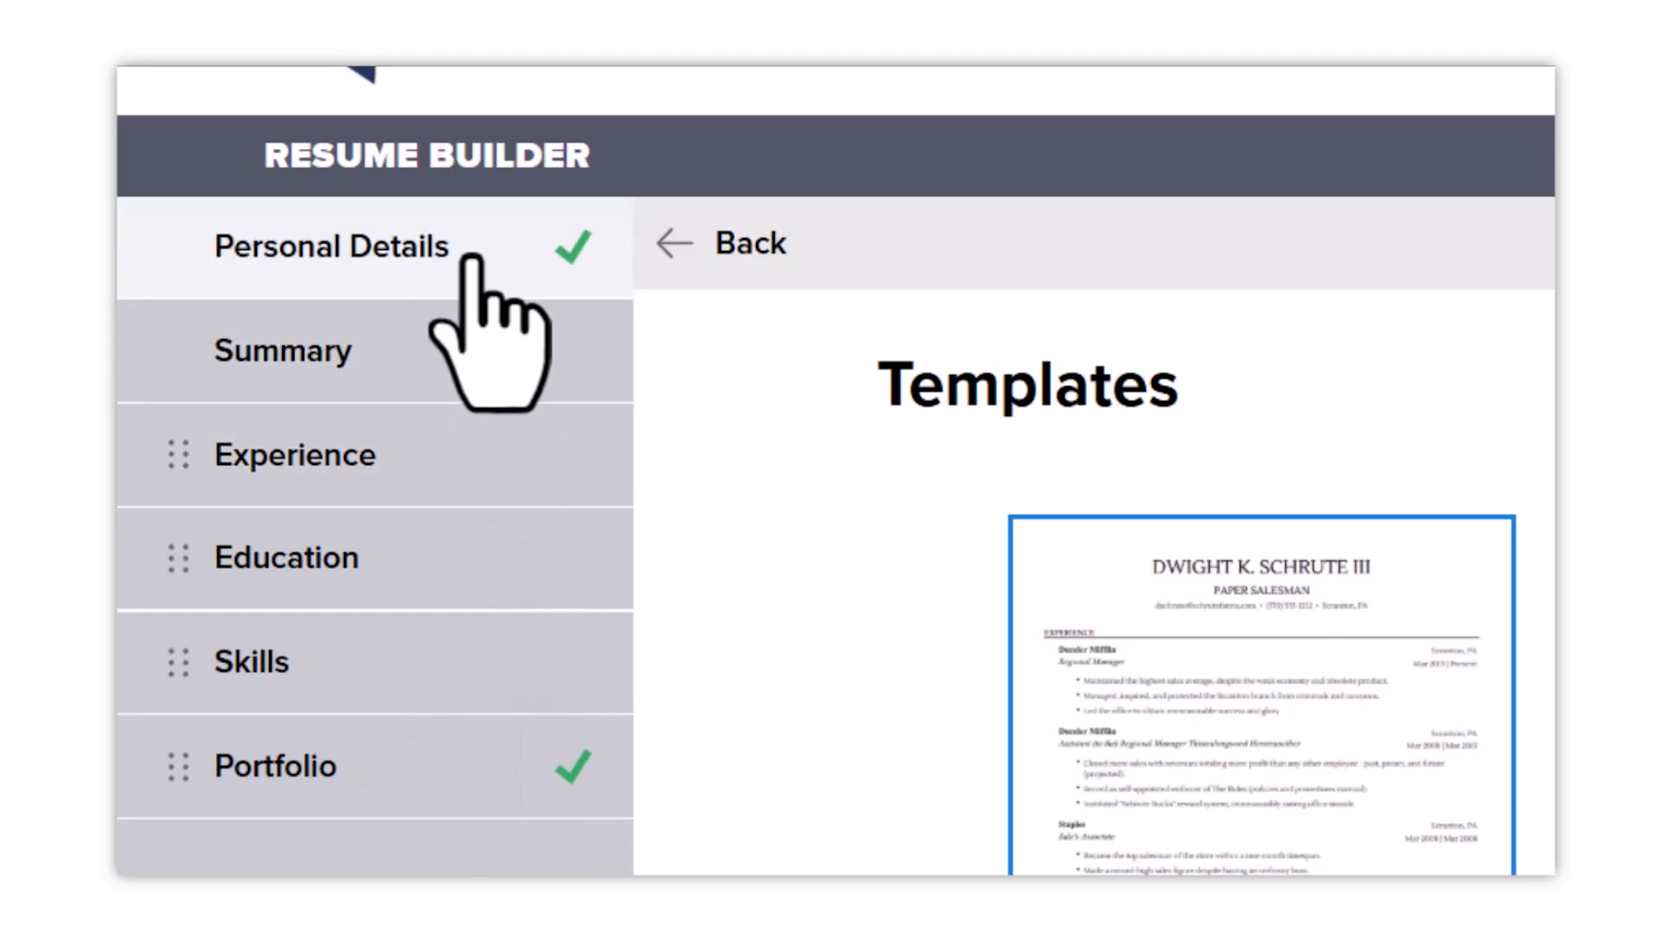
- Go through Personal Details and Summary to reach the Experience section
{"action": "left_click", "coordinate": [471, 252]}
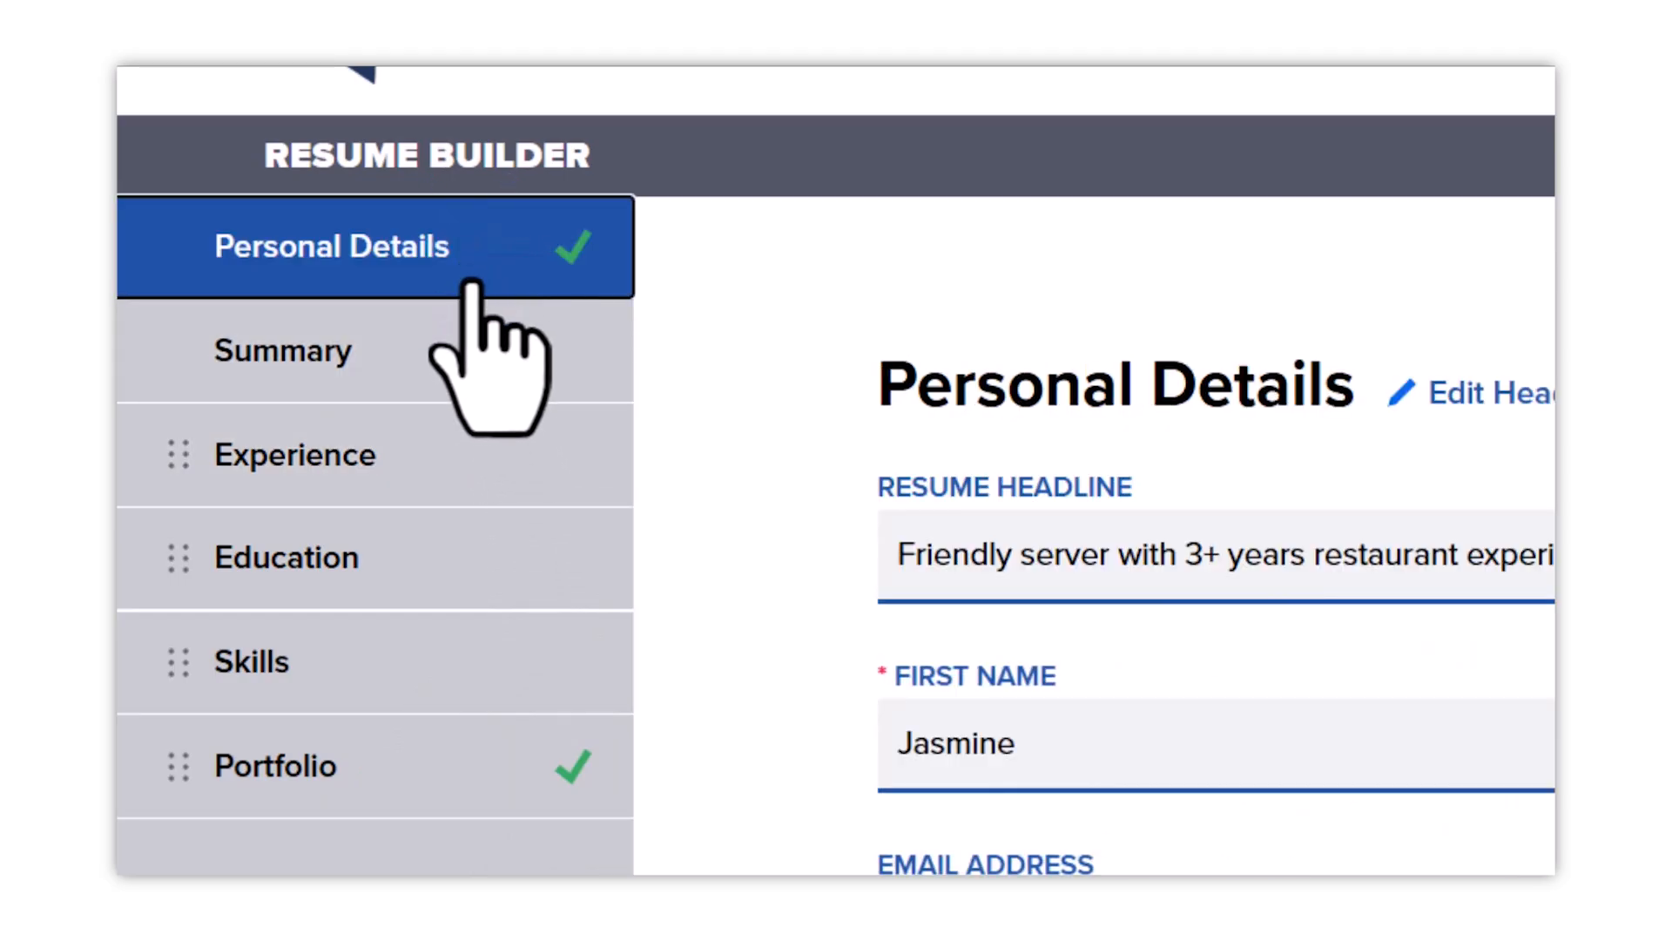
{"action": "left_click", "coordinate": [471, 364]}
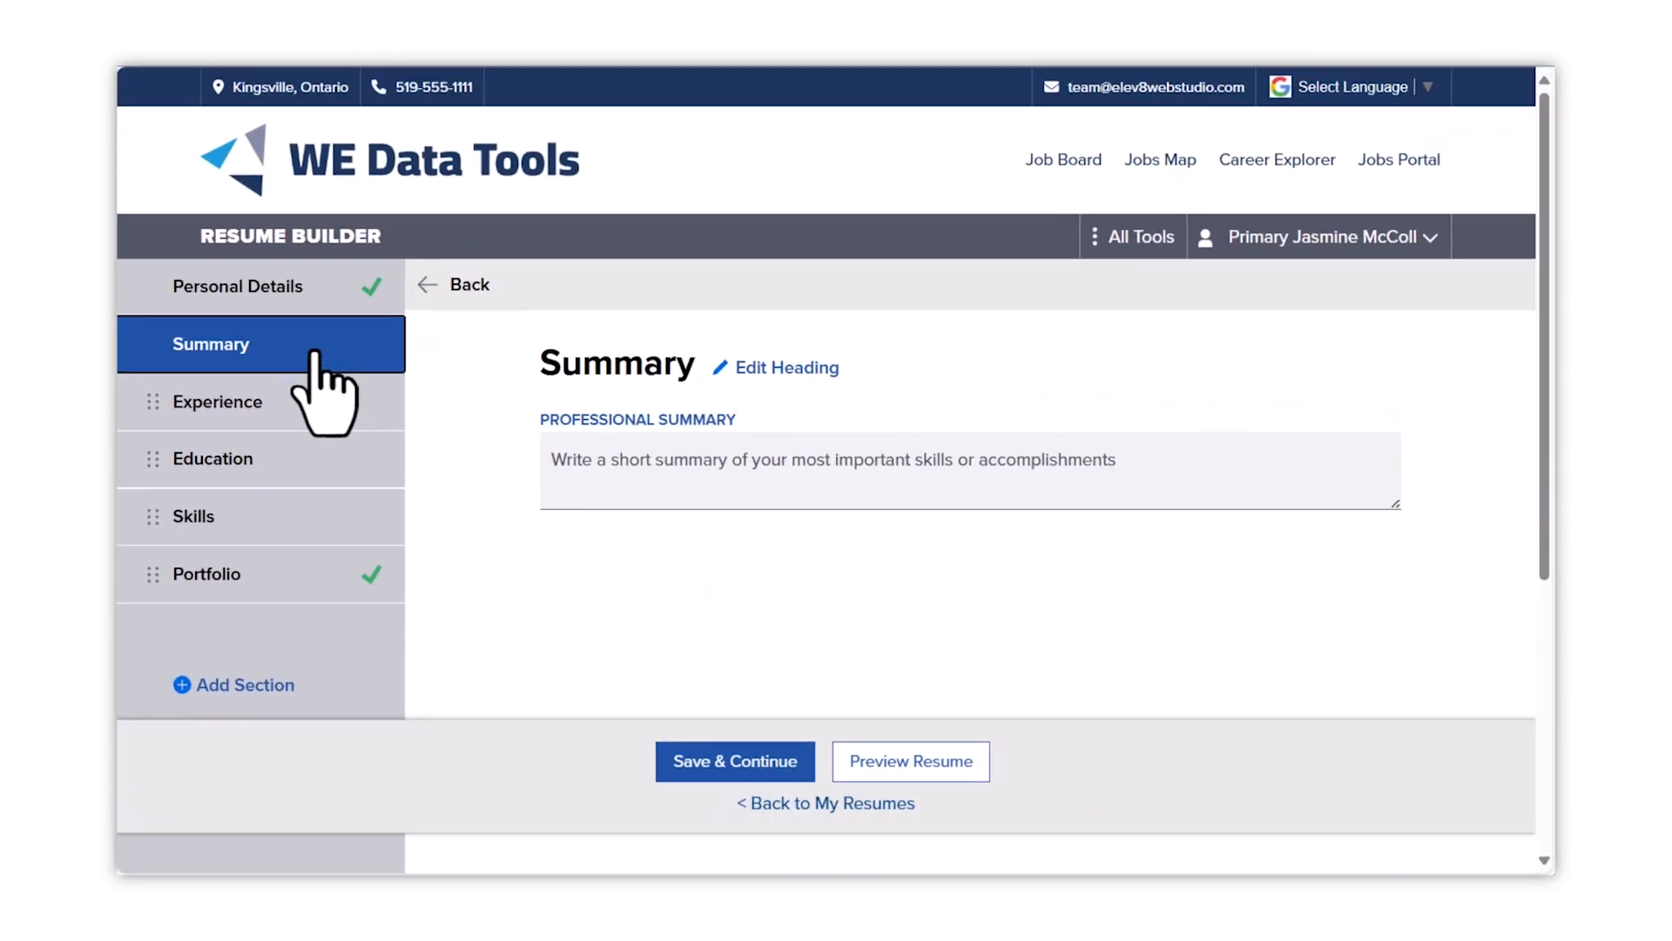
{"action": "left_click", "coordinate": [299, 404]}
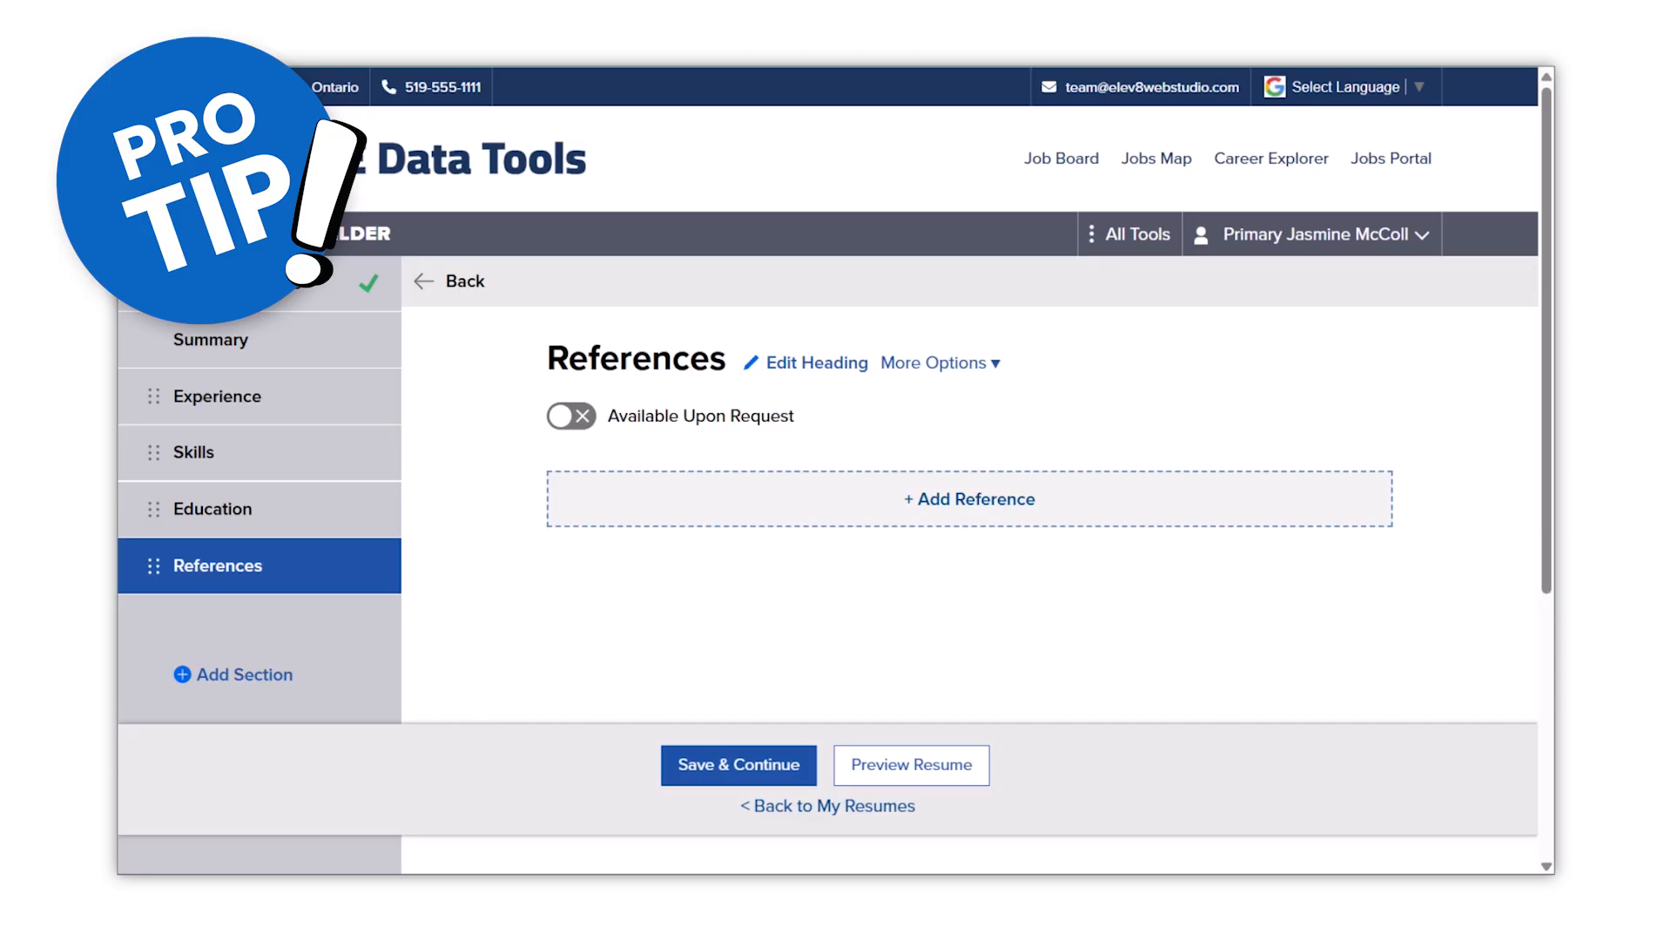
- Mark the References section as Available Upon Request
{"action": "left_click", "coordinate": [1018, 499]}
{"action": "scroll", "coordinate": [998, 539], "scroll_direction": "down", "scroll_amount": 3}
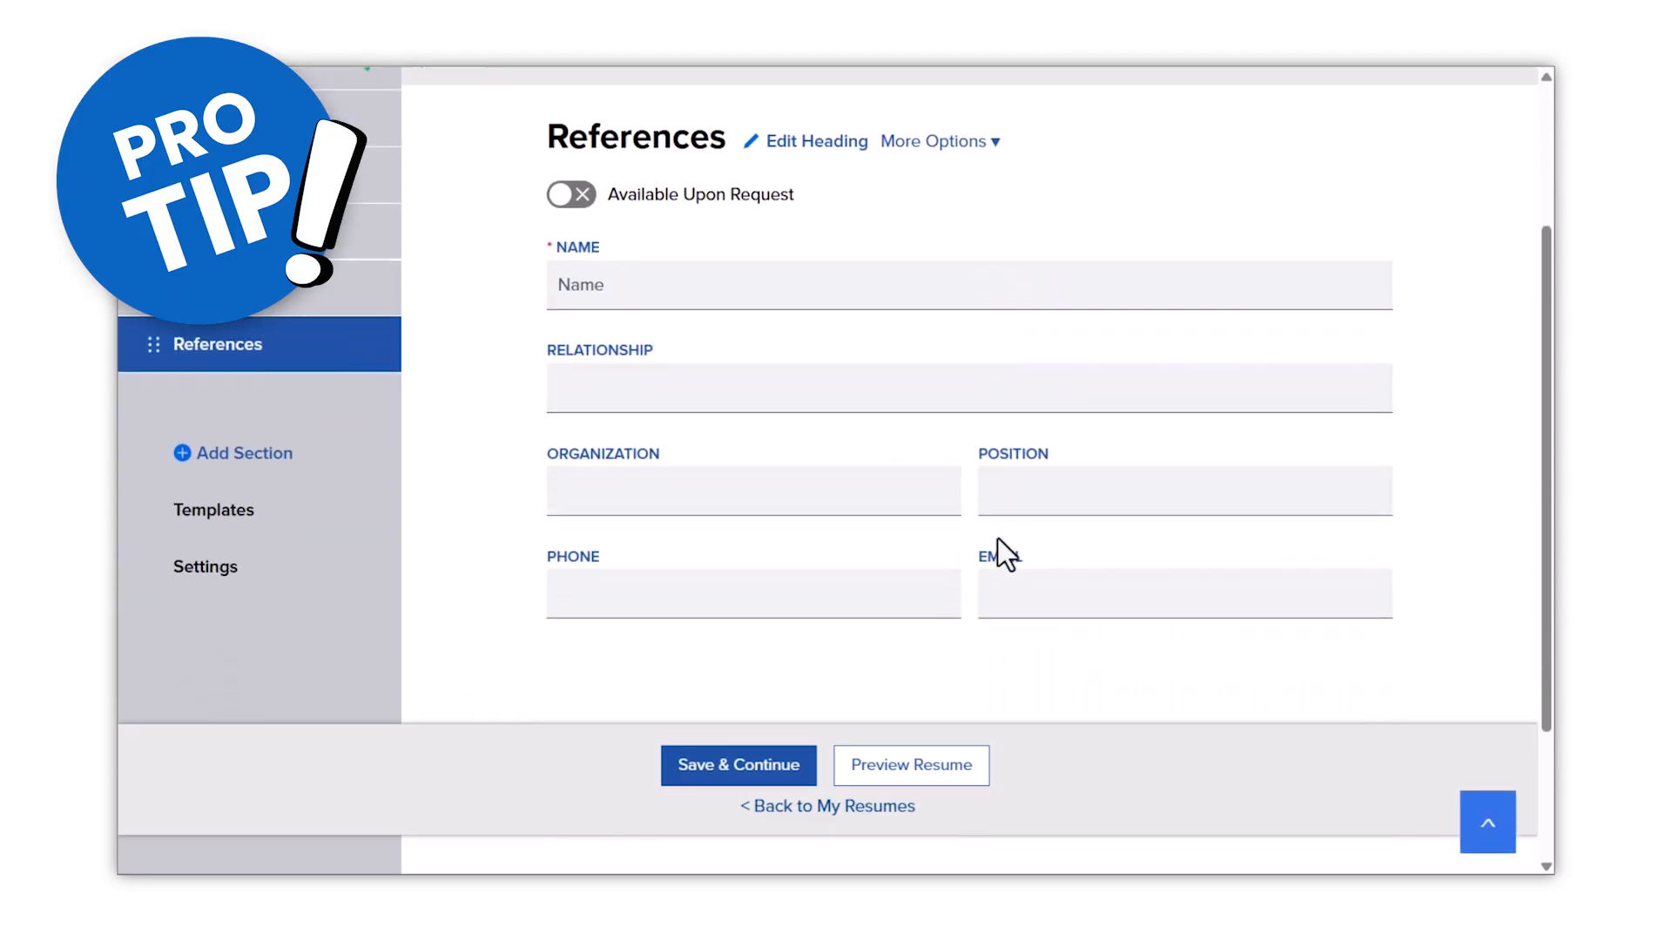
{"action": "scroll", "coordinate": [998, 539], "scroll_direction": "up", "scroll_amount": 3}
{"action": "left_click", "coordinate": [567, 418]}
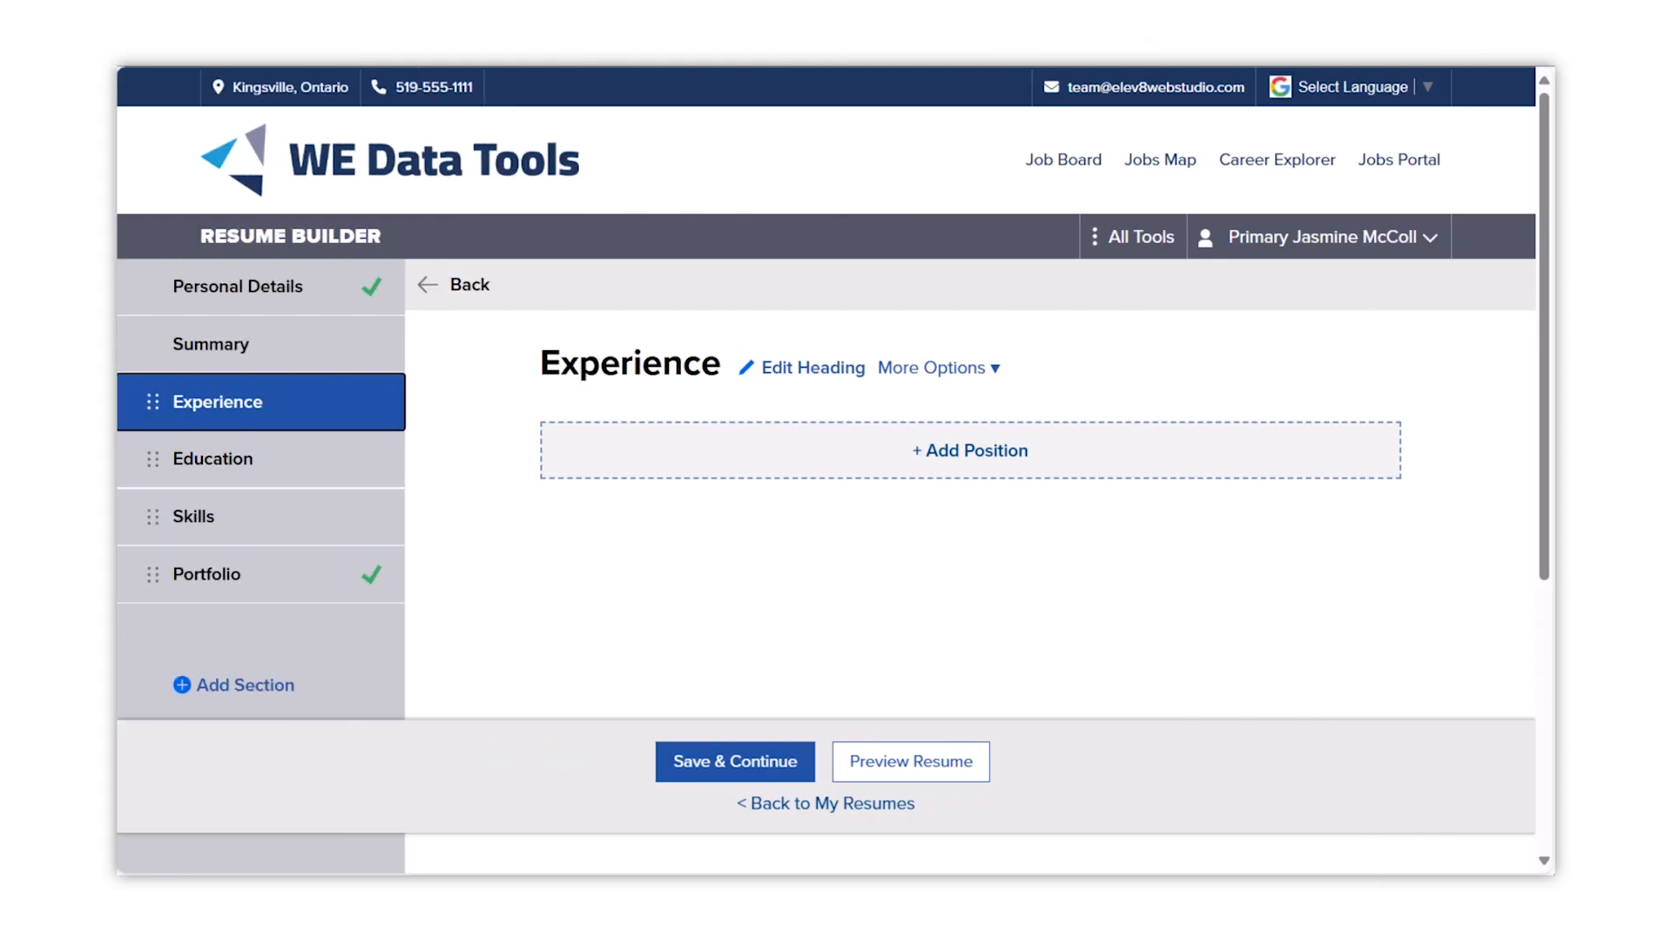
- Add a Food Server position at Double RR Diner in Twin Peaks, WA, USA, 98065
{"action": "left_click", "coordinate": [969, 450]}
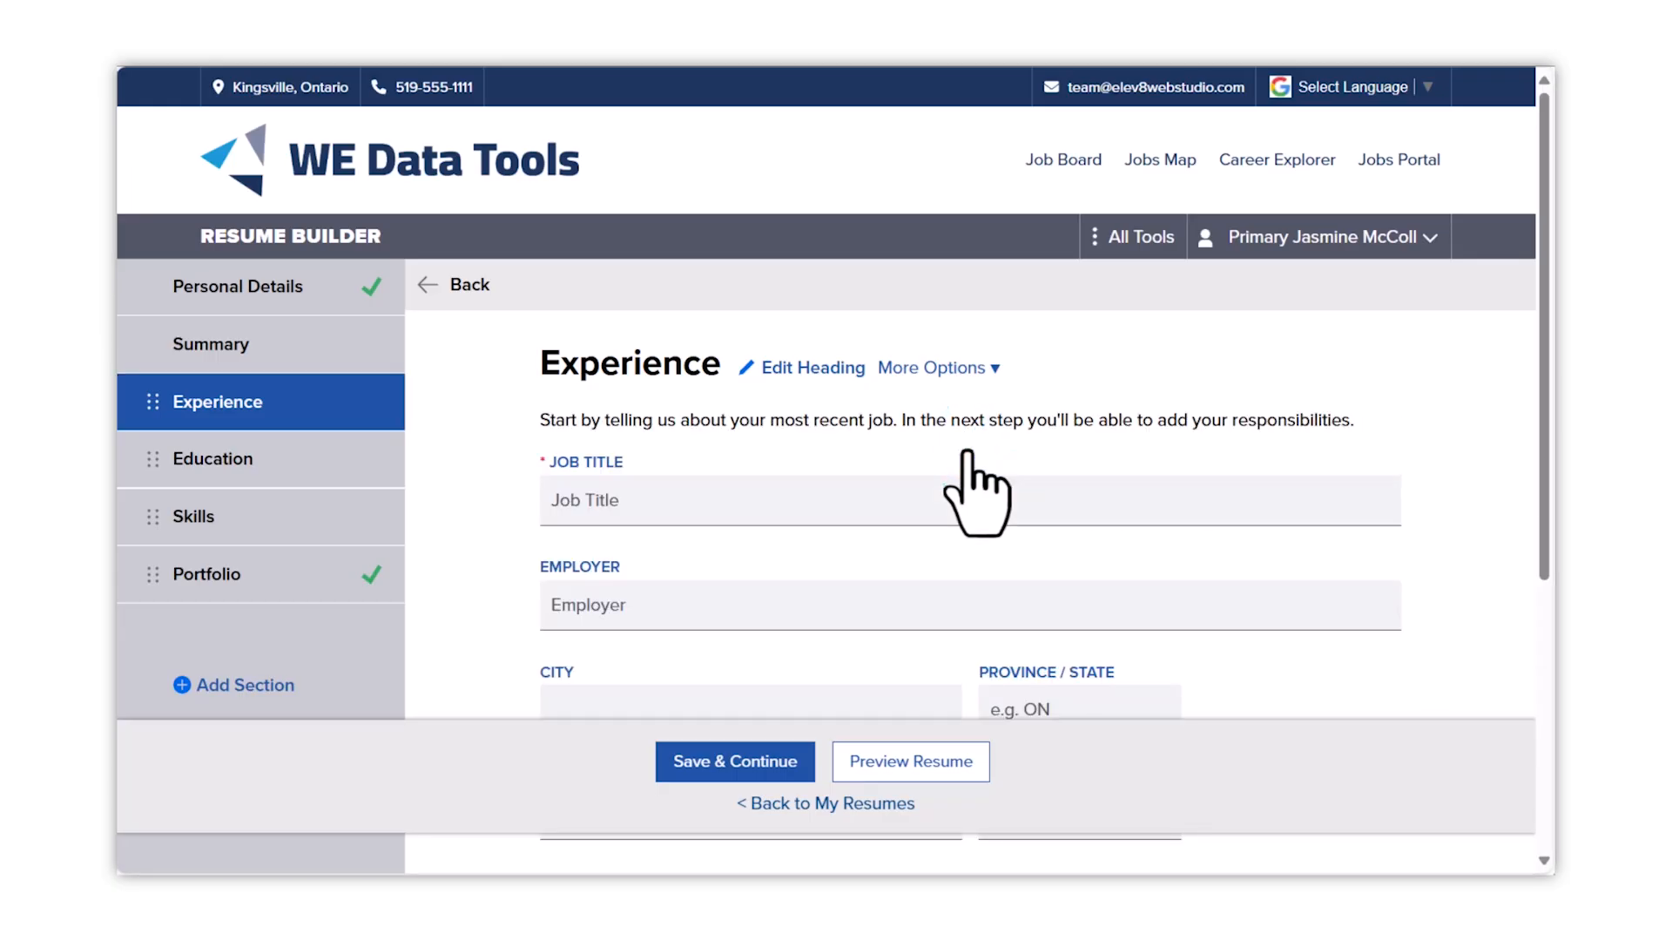
{"action": "left_click", "coordinate": [958, 500]}
{"action": "type", "text": "Food Server"}
{"action": "key", "text": "Tab"}
{"action": "type", "text": "Double RR Diner"}
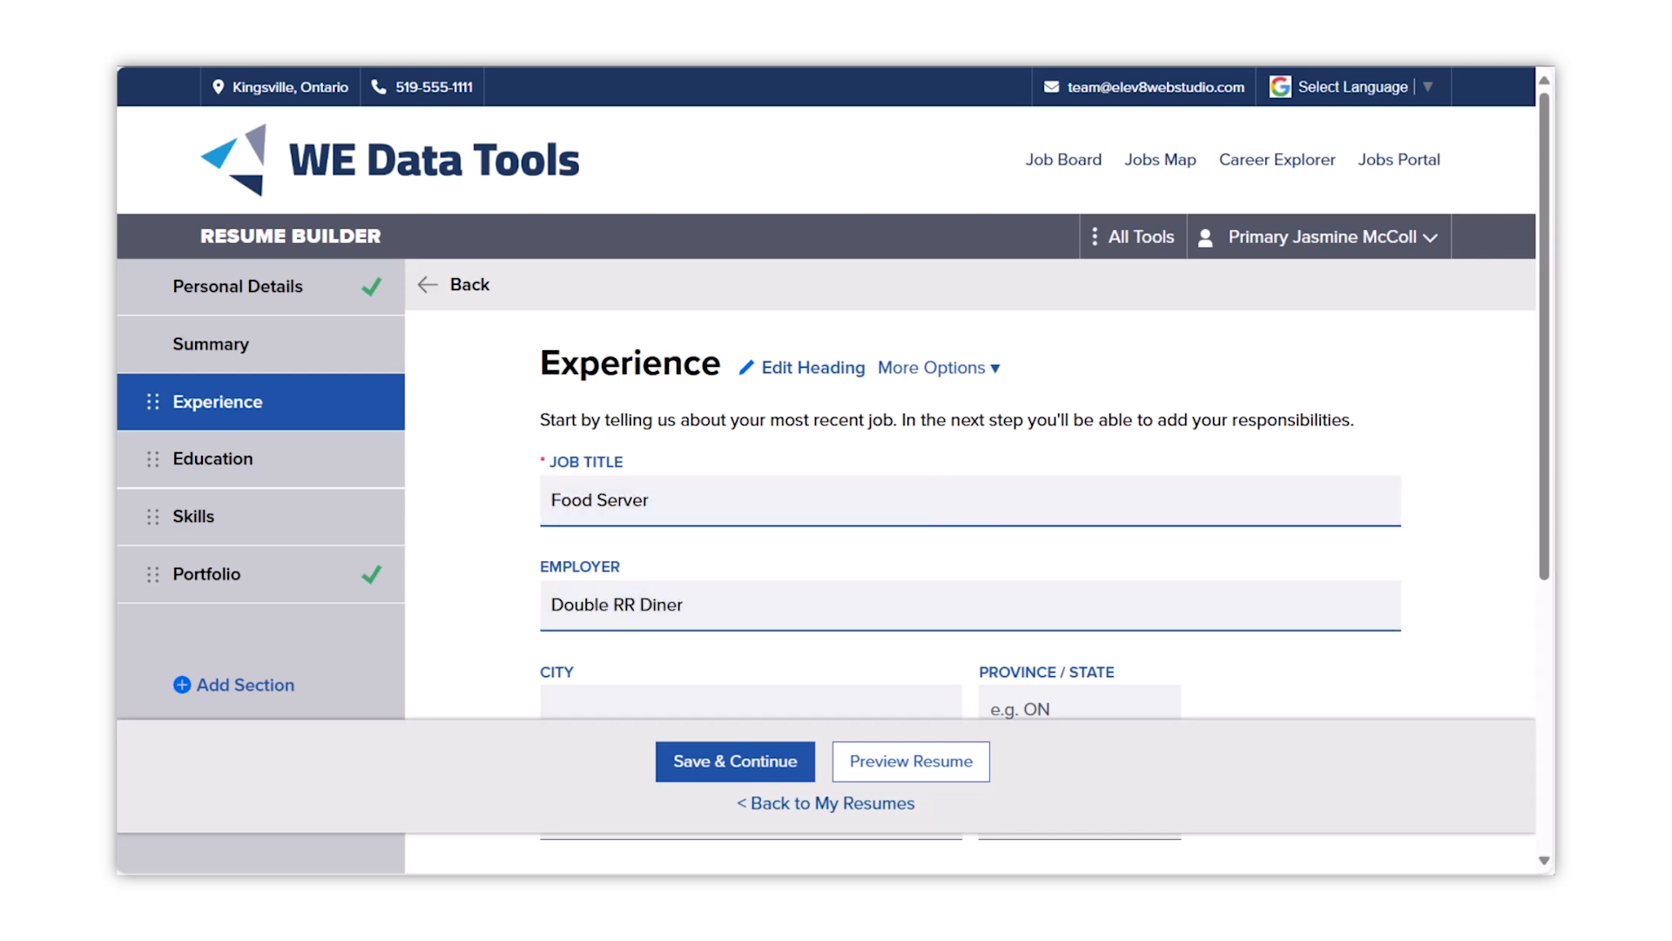
{"action": "scroll", "coordinate": [1611, 374], "scroll_direction": "down", "scroll_amount": 3}
{"action": "left_click", "coordinate": [749, 448]}
{"action": "type", "text": "Twin Peaks"}
{"action": "key", "text": "Tab"}
{"action": "type", "text": "WA"}
{"action": "key", "text": "Tab"}
{"action": "type", "text": "USA"}
{"action": "key", "text": "Tab"}
{"action": "type", "text": "98065"}
- Set the job dates to February 2022 – June 2025, not current, and save
{"action": "scroll", "coordinate": [749, 449], "scroll_direction": "down", "scroll_amount": 2}
{"action": "left_click", "coordinate": [680, 475]}
{"action": "left_click", "coordinate": [658, 629]}
{"action": "left_click", "coordinate": [800, 477]}
{"action": "type", "text": "2022"}
{"action": "left_click", "coordinate": [1030, 476]}
{"action": "scroll", "coordinate": [1048, 640], "scroll_direction": "down", "scroll_amount": 2}
{"action": "left_click", "coordinate": [1048, 653]}
{"action": "left_click", "coordinate": [1252, 475]}
{"action": "type", "text": "2025"}
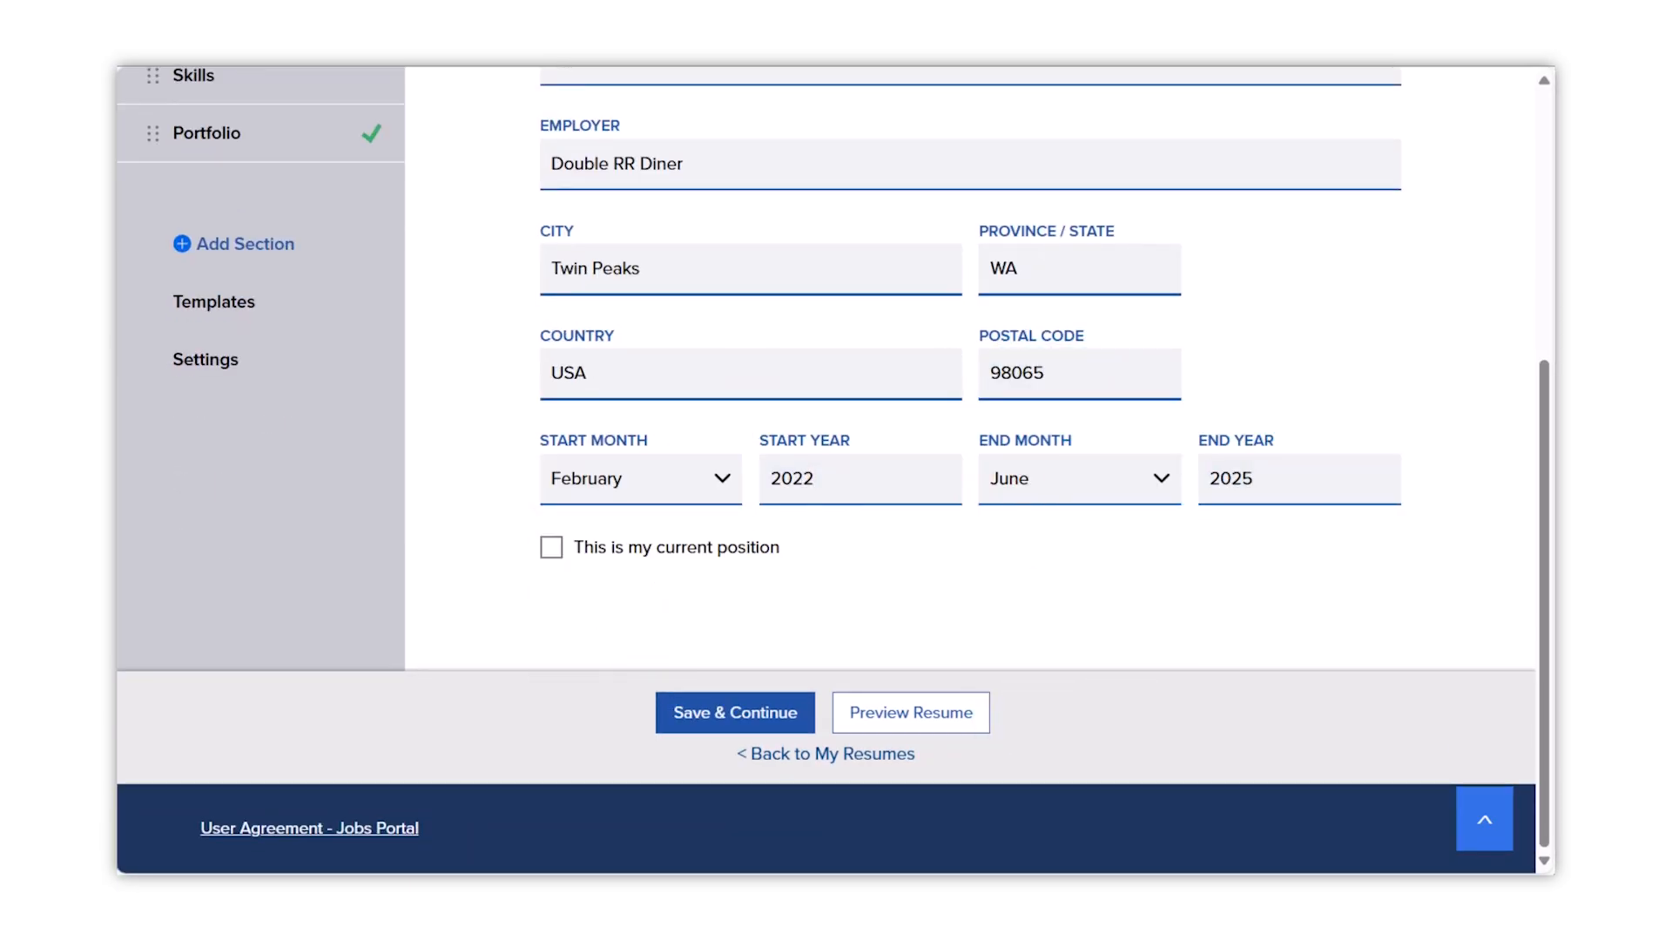
{"action": "left_click", "coordinate": [551, 547]}
{"action": "left_click", "coordinate": [550, 547]}
{"action": "left_click", "coordinate": [711, 720]}
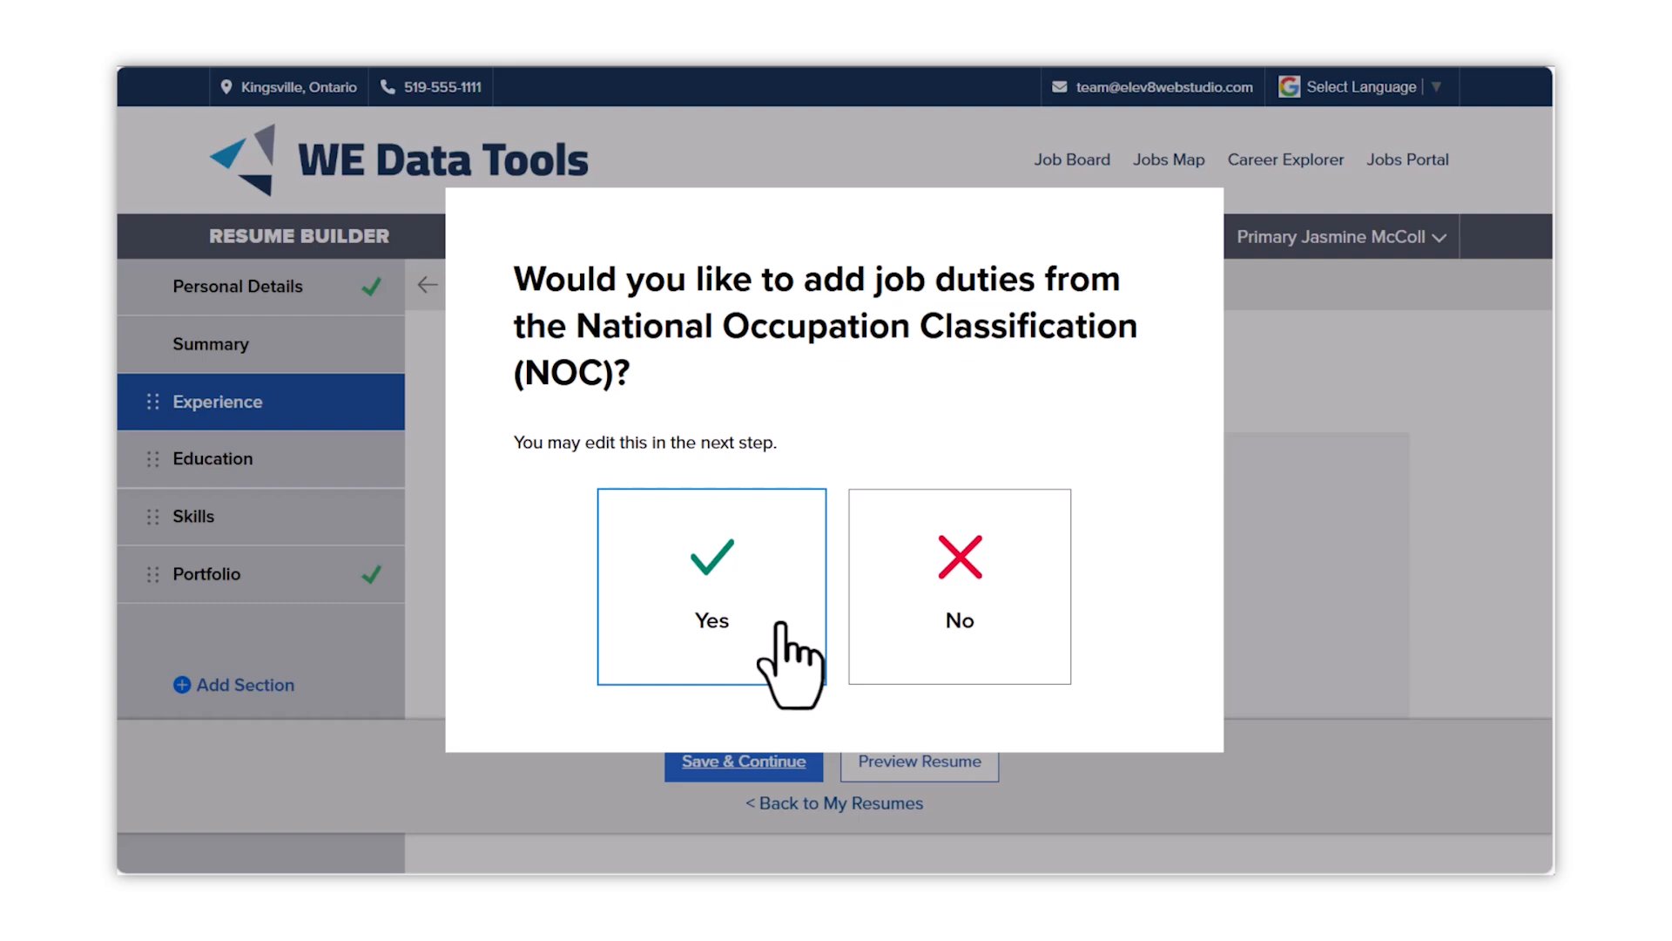
- Accept suggested NOC duties, replace the last bullets with 'Responsible for open and close', and save
{"action": "left_click", "coordinate": [779, 624]}
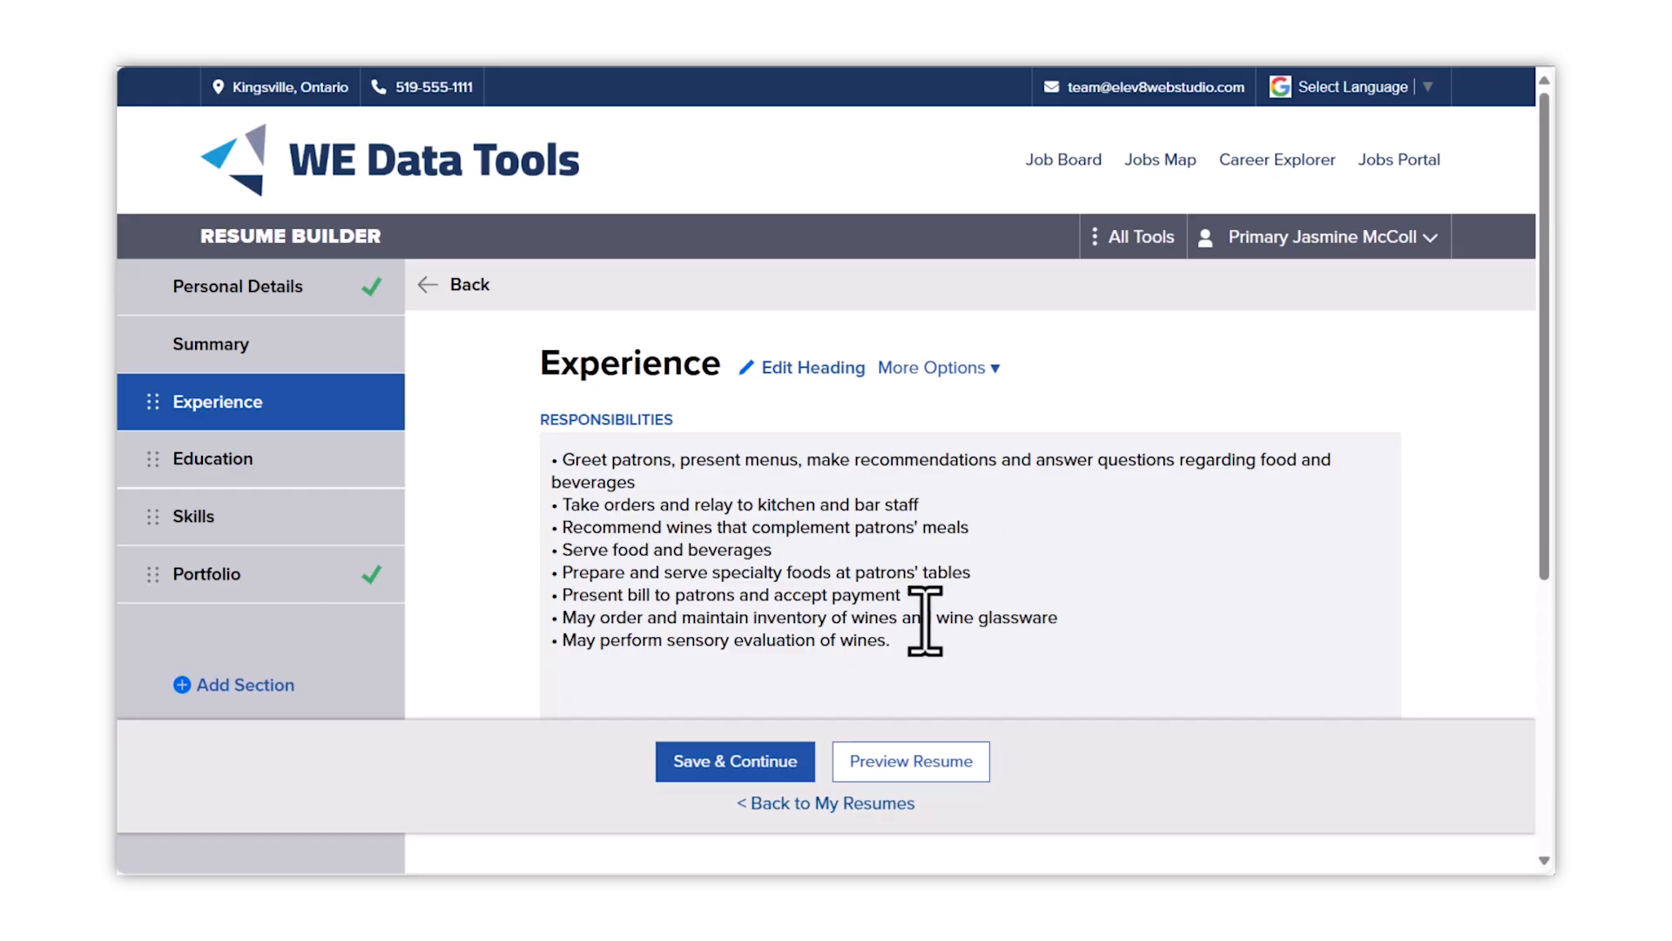
{"action": "left_click_drag", "start_coordinate": [903, 645], "coordinate": [571, 625]}
{"action": "type", "text": "M"}
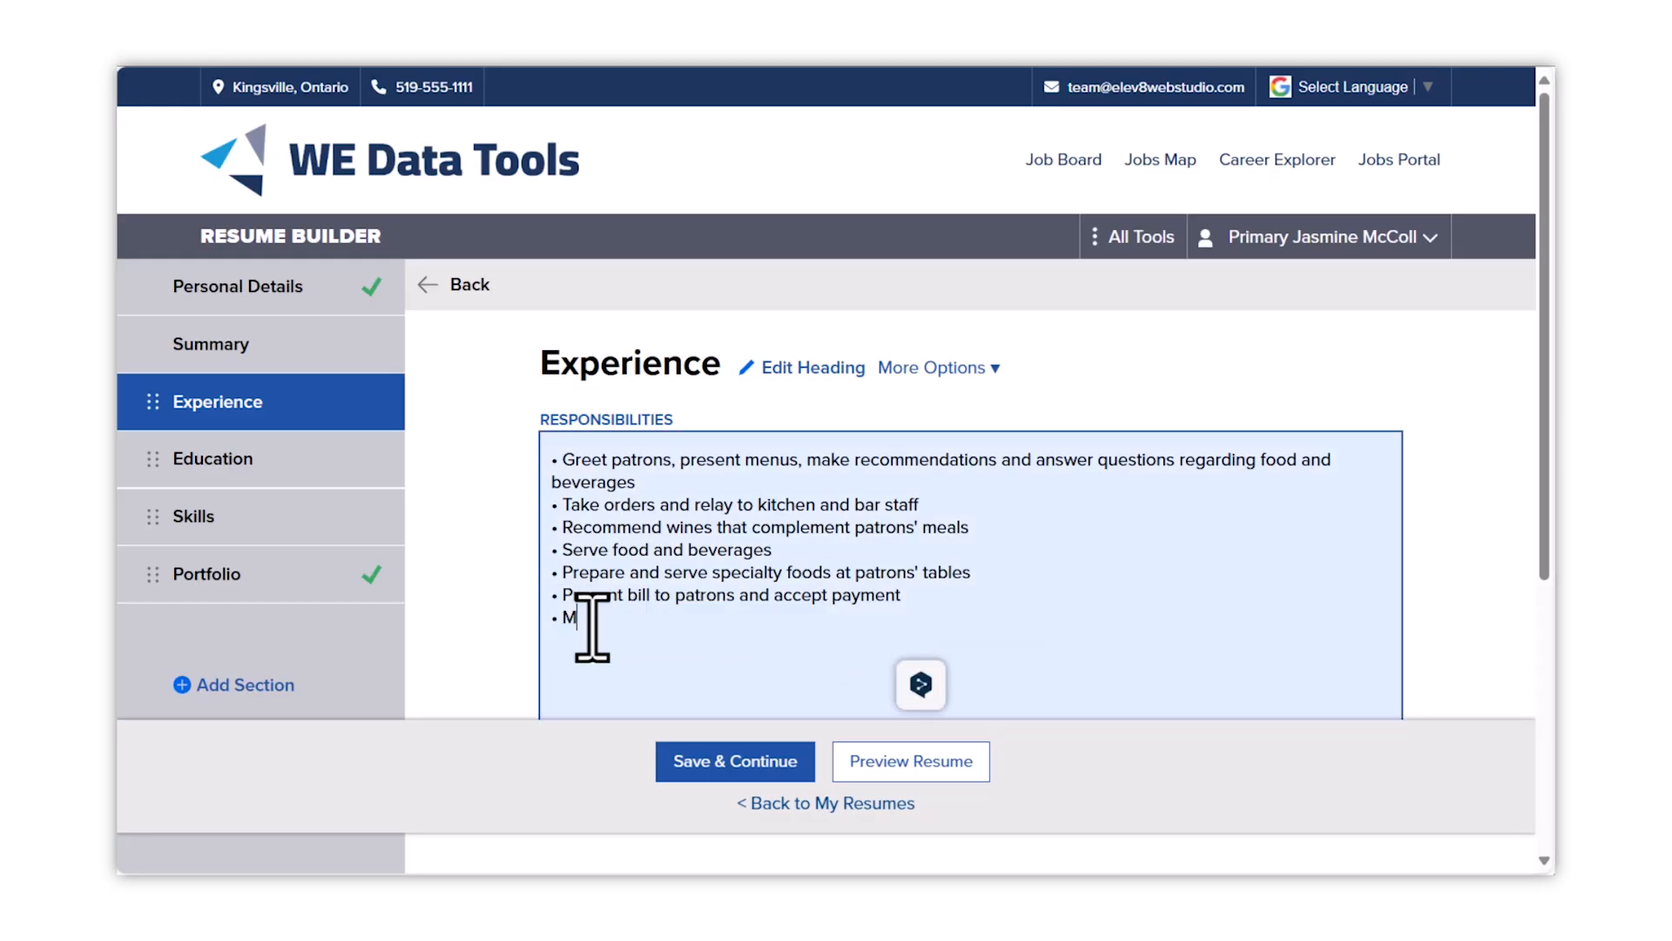
{"action": "key", "text": "BackSpace"}
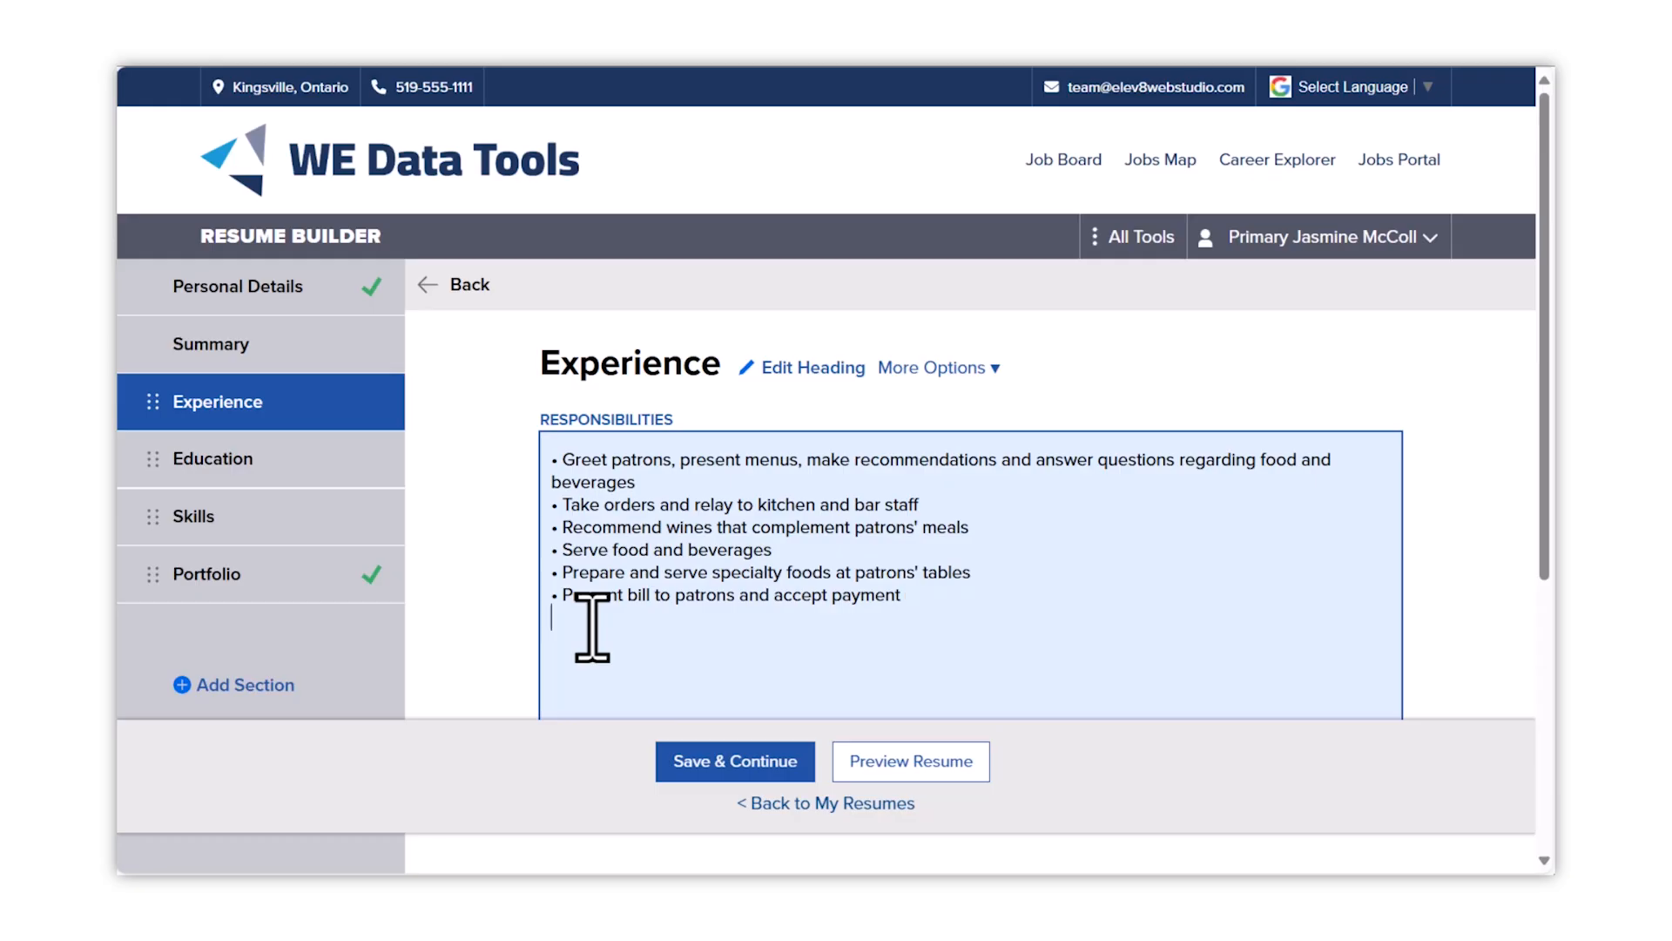
{"action": "type", "text": "Responsible for open and close"}
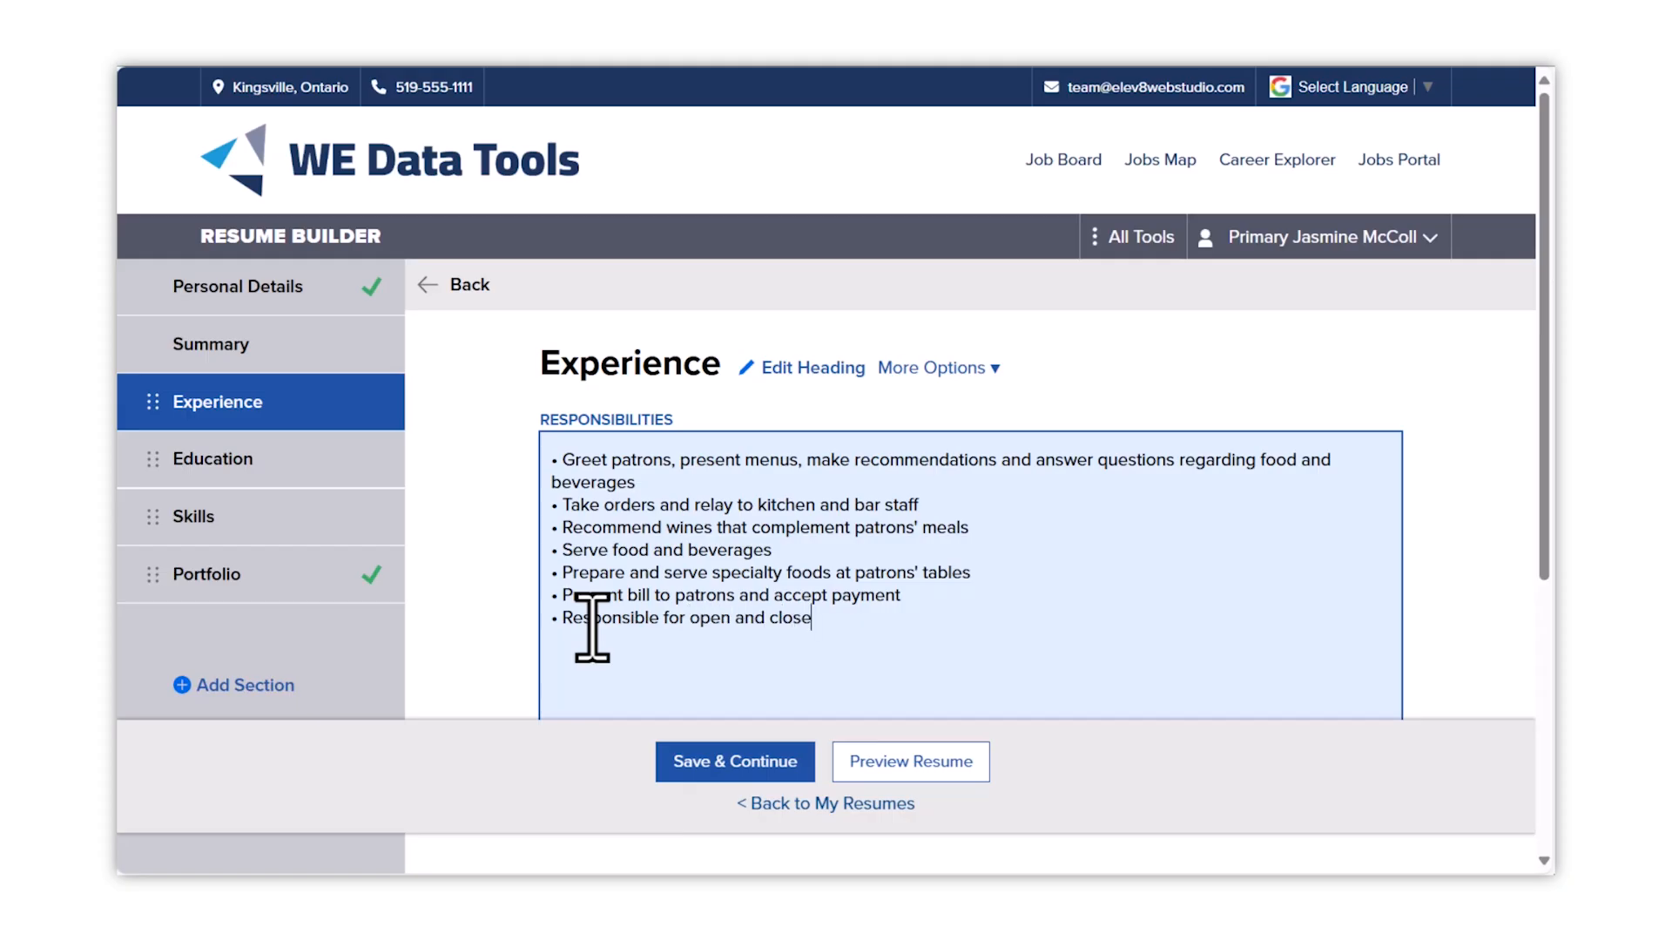
{"action": "left_click", "coordinate": [716, 763]}
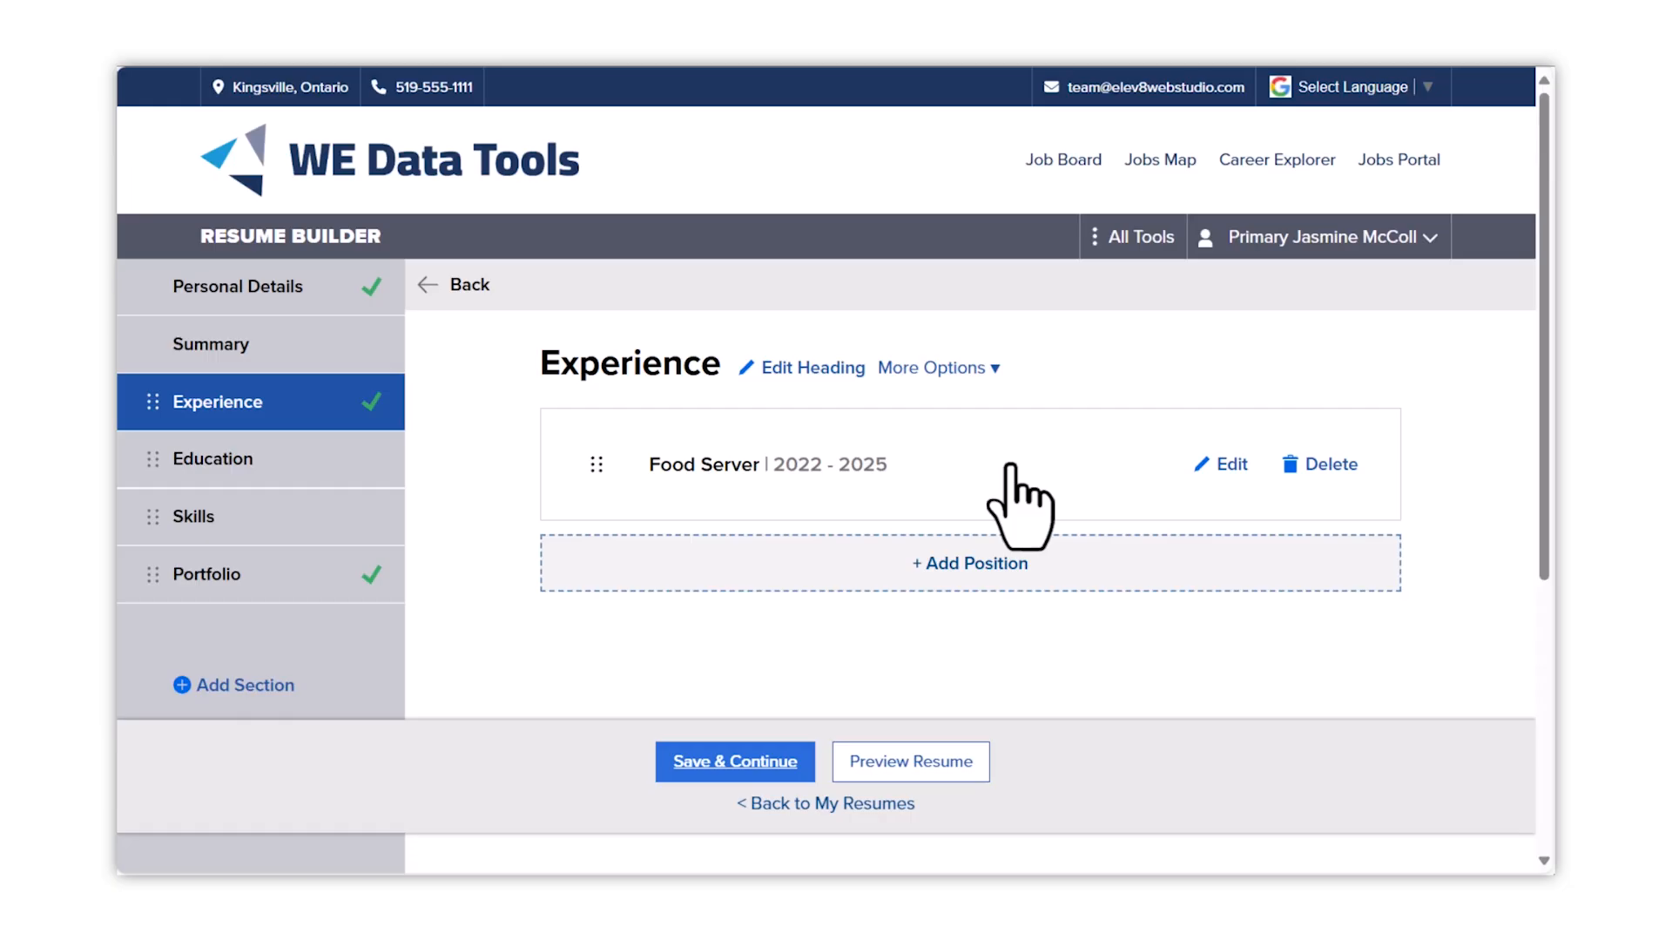
- Add Greendale Community College, Diploma in Design, in Greendale, CO, USA, 80022
{"action": "left_click", "coordinate": [733, 760]}
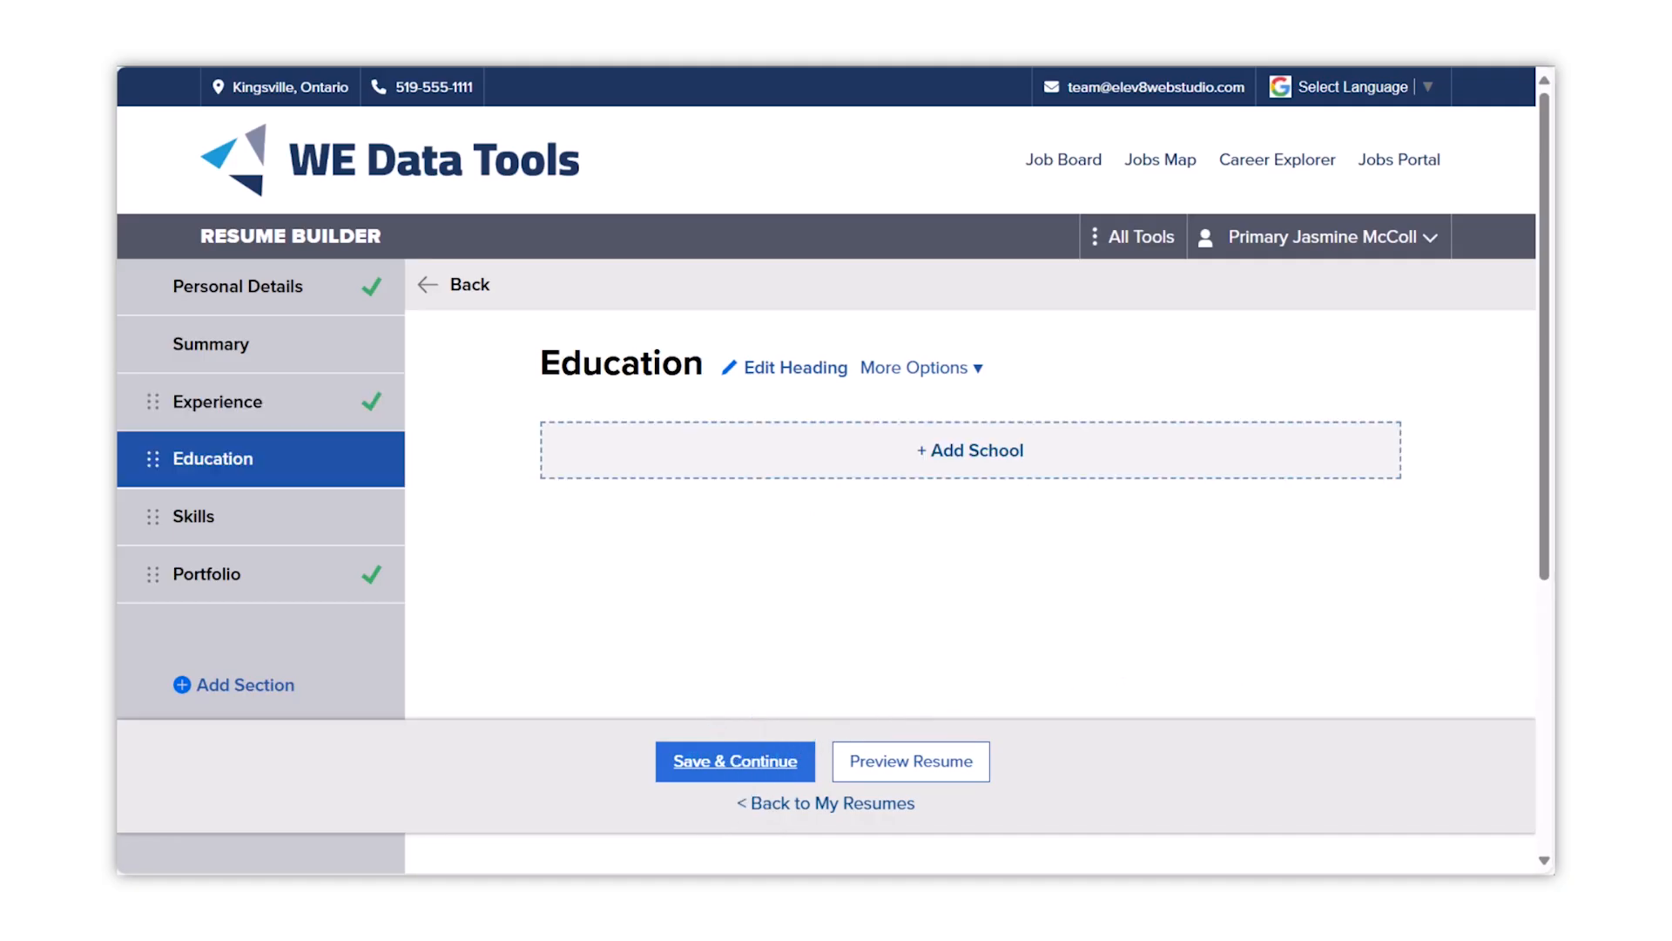
{"action": "left_click", "coordinate": [1064, 454]}
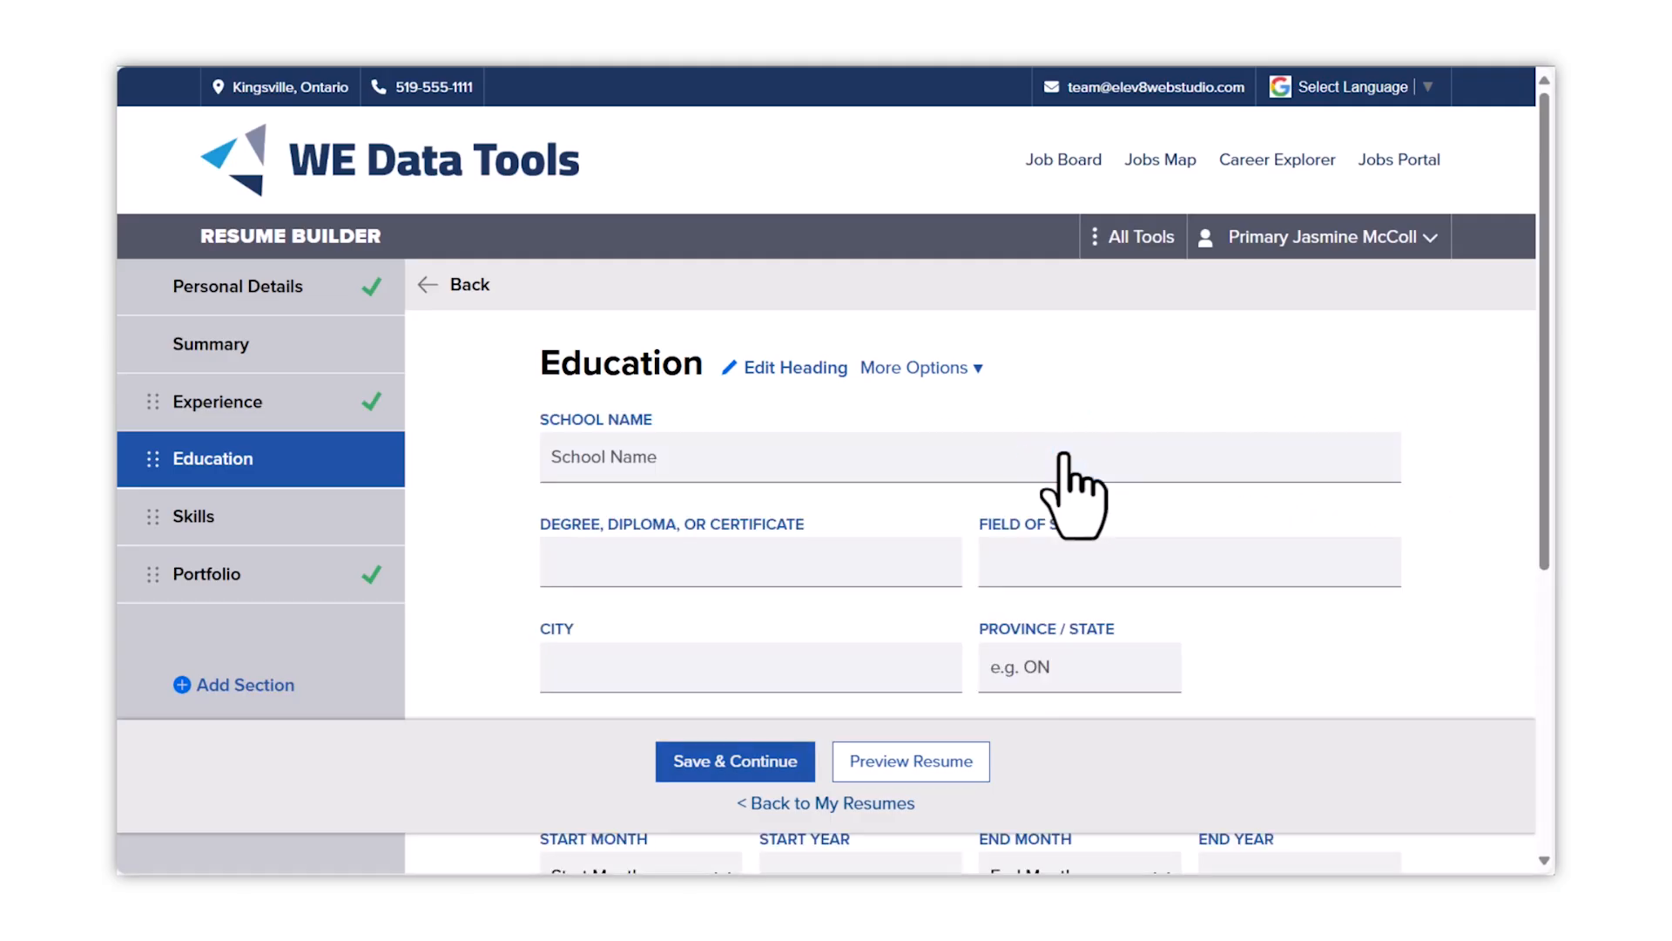
{"action": "left_click", "coordinate": [1064, 453]}
{"action": "type", "text": "Greendale Community College"}
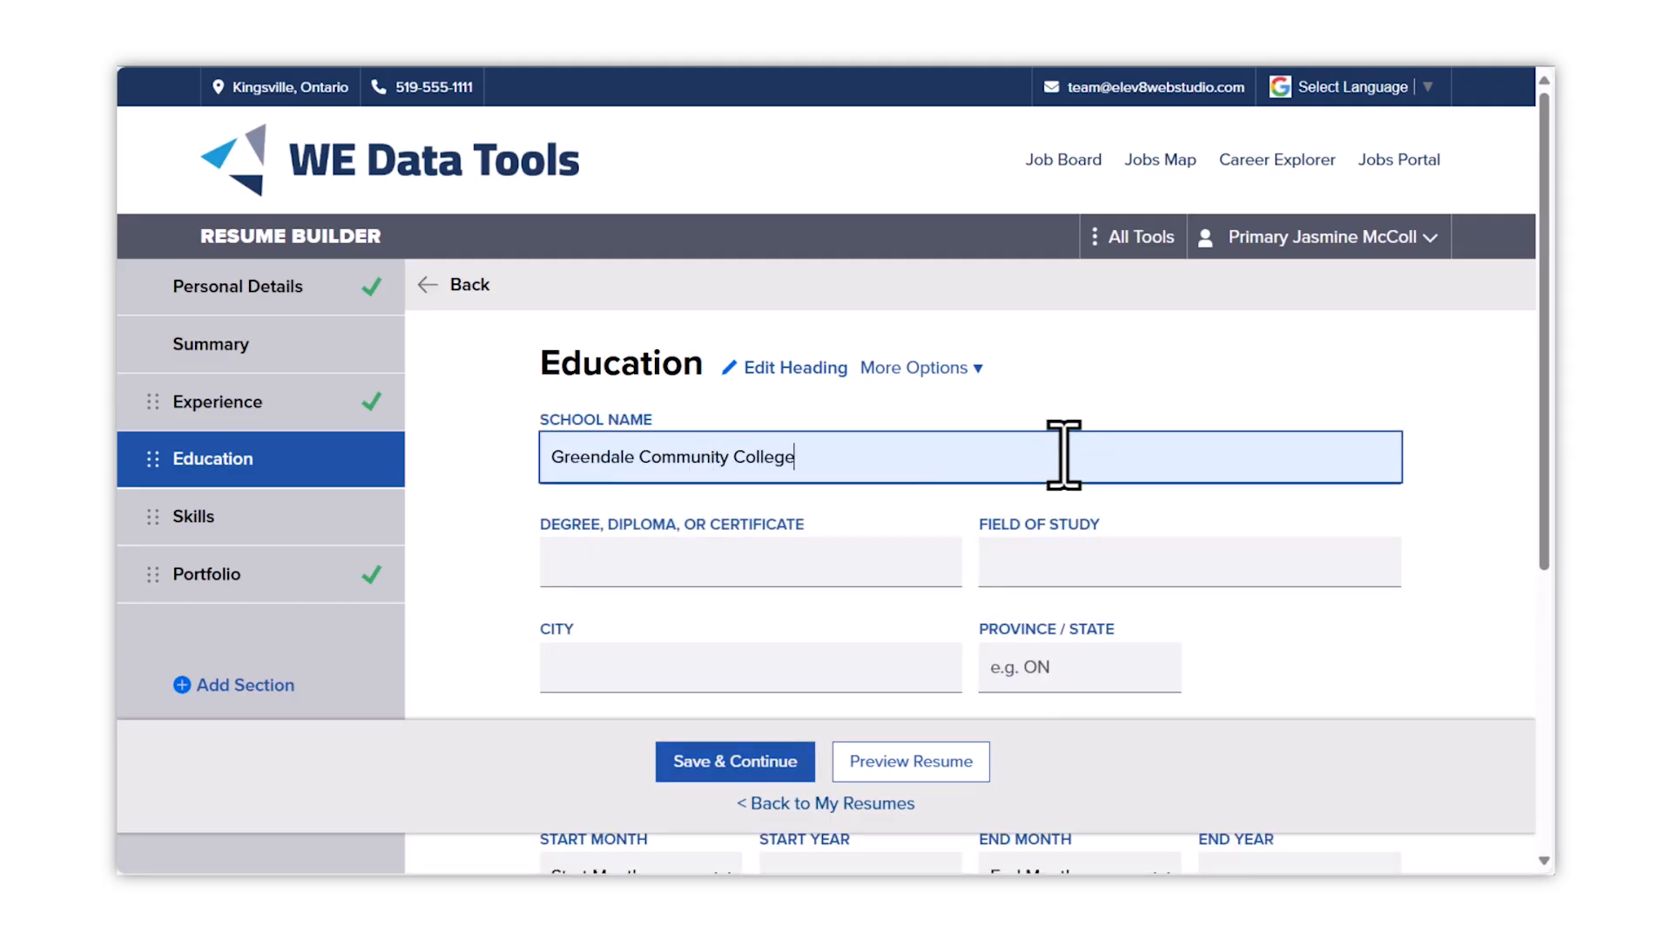
{"action": "scroll", "coordinate": [758, 362], "scroll_direction": "down", "scroll_amount": 2}
{"action": "left_click", "coordinate": [757, 362]}
{"action": "type", "text": "Diploma"}
{"action": "key", "text": "Tab"}
{"action": "type", "text": "Design"}
{"action": "key", "text": "Tab"}
{"action": "type", "text": "Greendale"}
{"action": "key", "text": "Tab"}
{"action": "type", "text": "CO"}
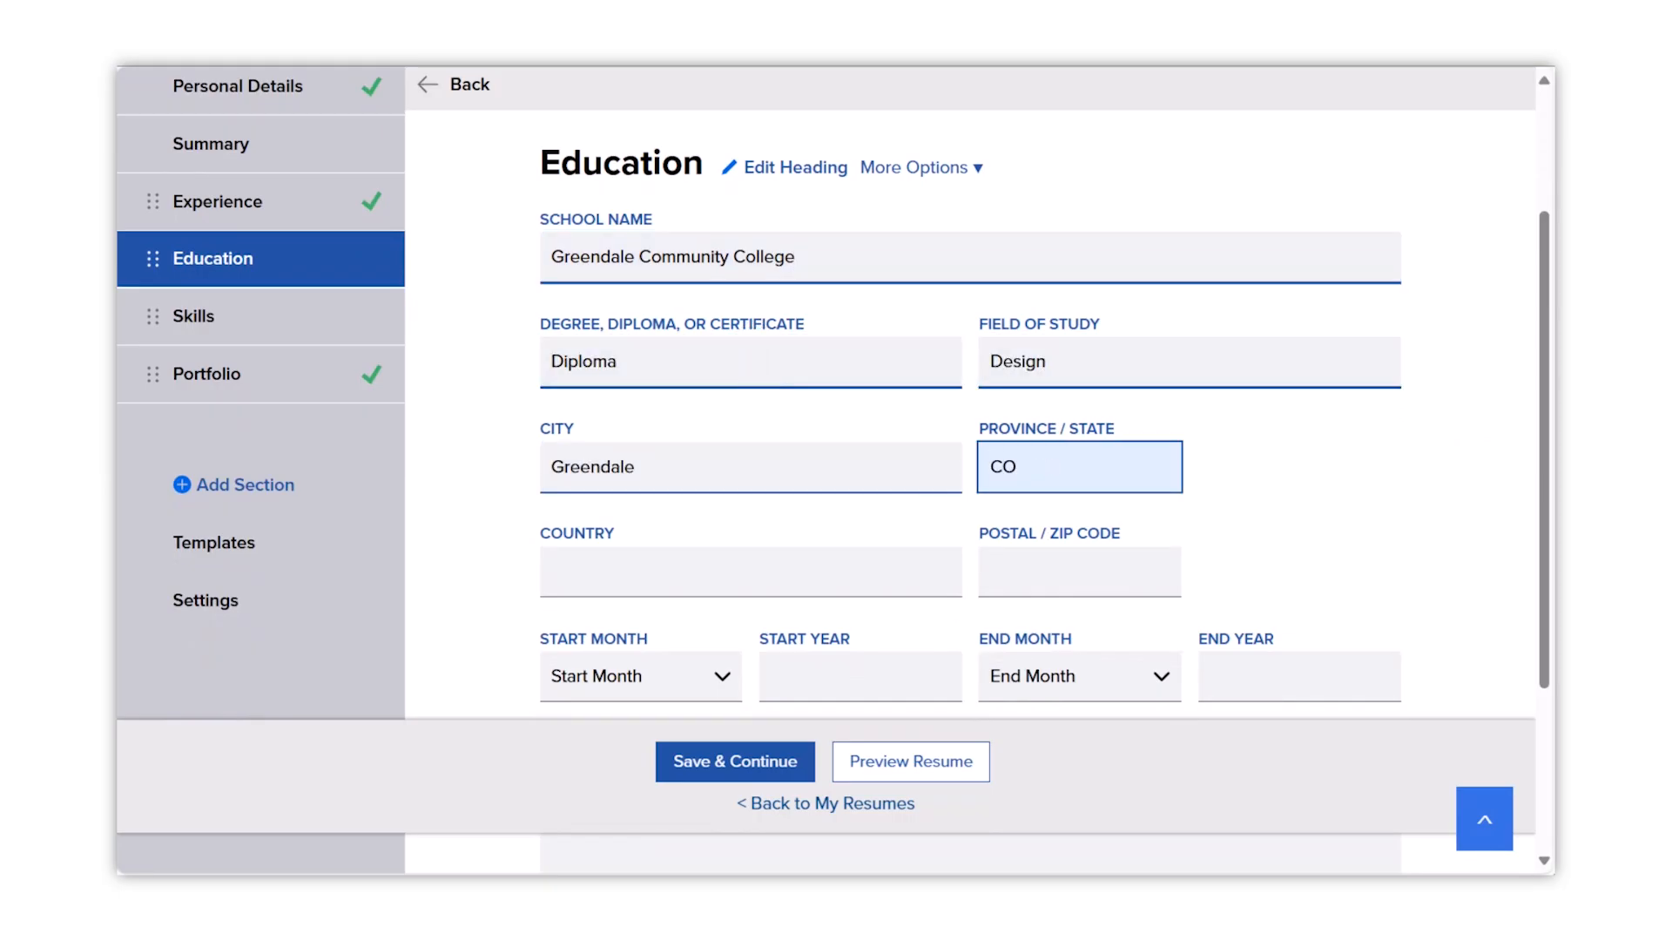
{"action": "left_click", "coordinate": [601, 575]}
{"action": "type", "text": "USA"}
{"action": "key", "text": "Tab"}
{"action": "type", "text": "80022"}
- Set the school dates to September 2020 – May 2022 and save
{"action": "scroll", "coordinate": [562, 488], "scroll_direction": "down", "scroll_amount": 3}
{"action": "left_click", "coordinate": [557, 449]}
{"action": "scroll", "coordinate": [662, 535], "scroll_direction": "down", "scroll_amount": 2}
{"action": "left_click", "coordinate": [662, 536]}
{"action": "left_click", "coordinate": [810, 449]}
{"action": "type", "text": "2020"}
{"action": "left_click", "coordinate": [1080, 451]}
{"action": "left_click", "coordinate": [1011, 764]}
{"action": "left_click", "coordinate": [1258, 451]}
{"action": "type", "text": "2022"}
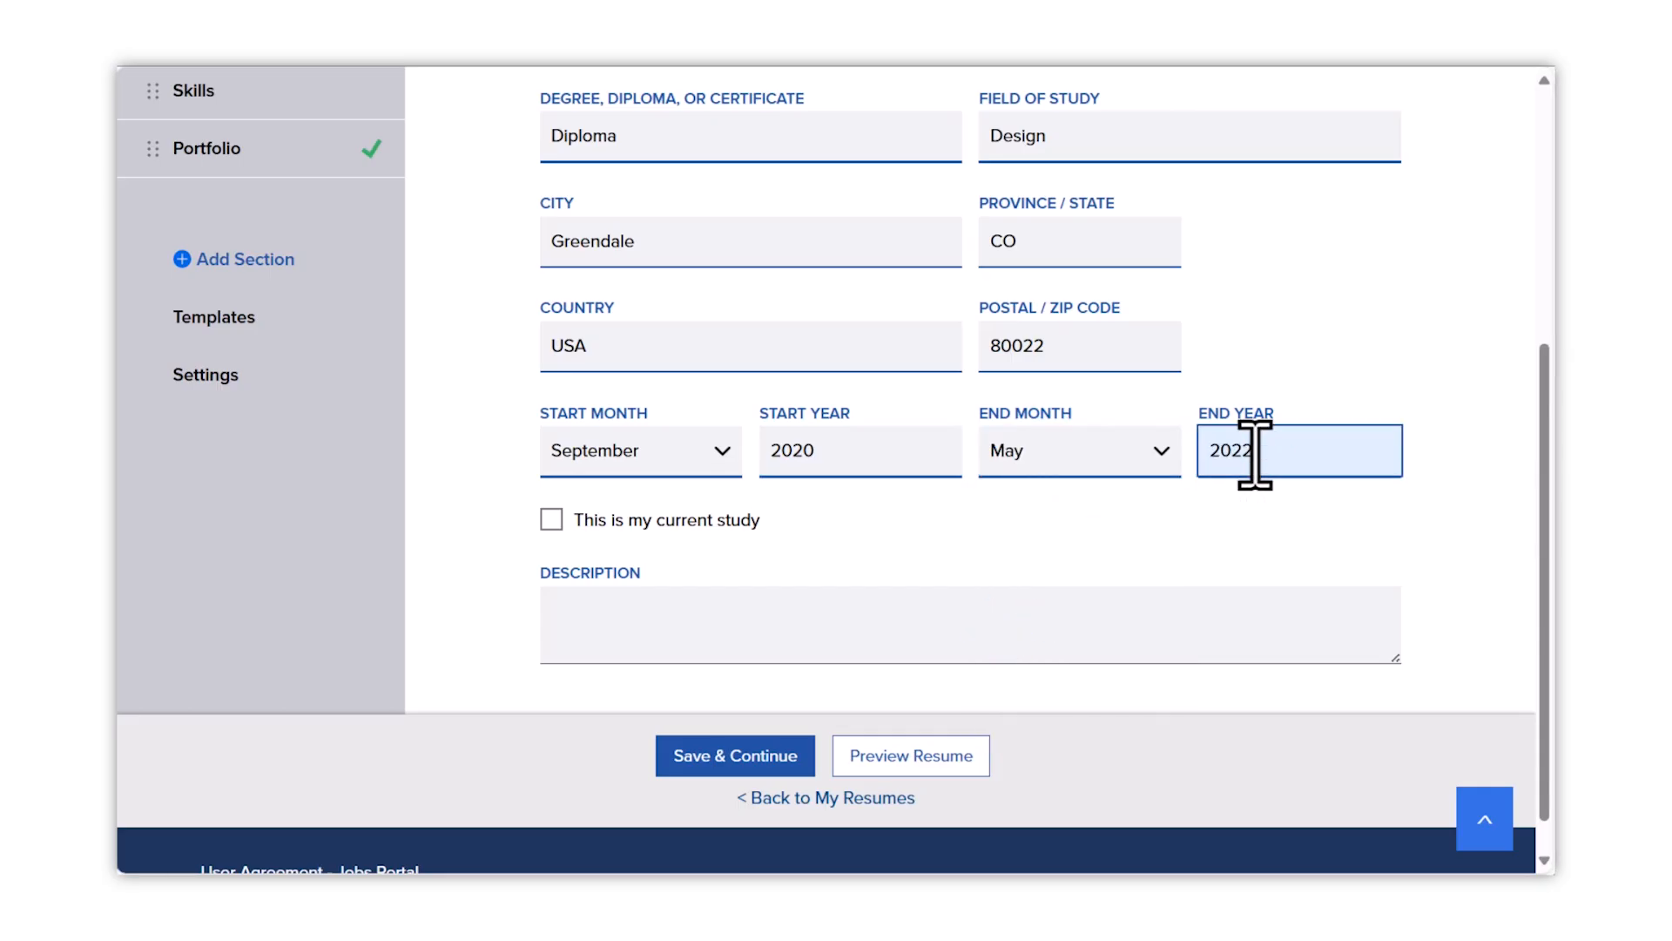
{"action": "key", "text": "Tab"}
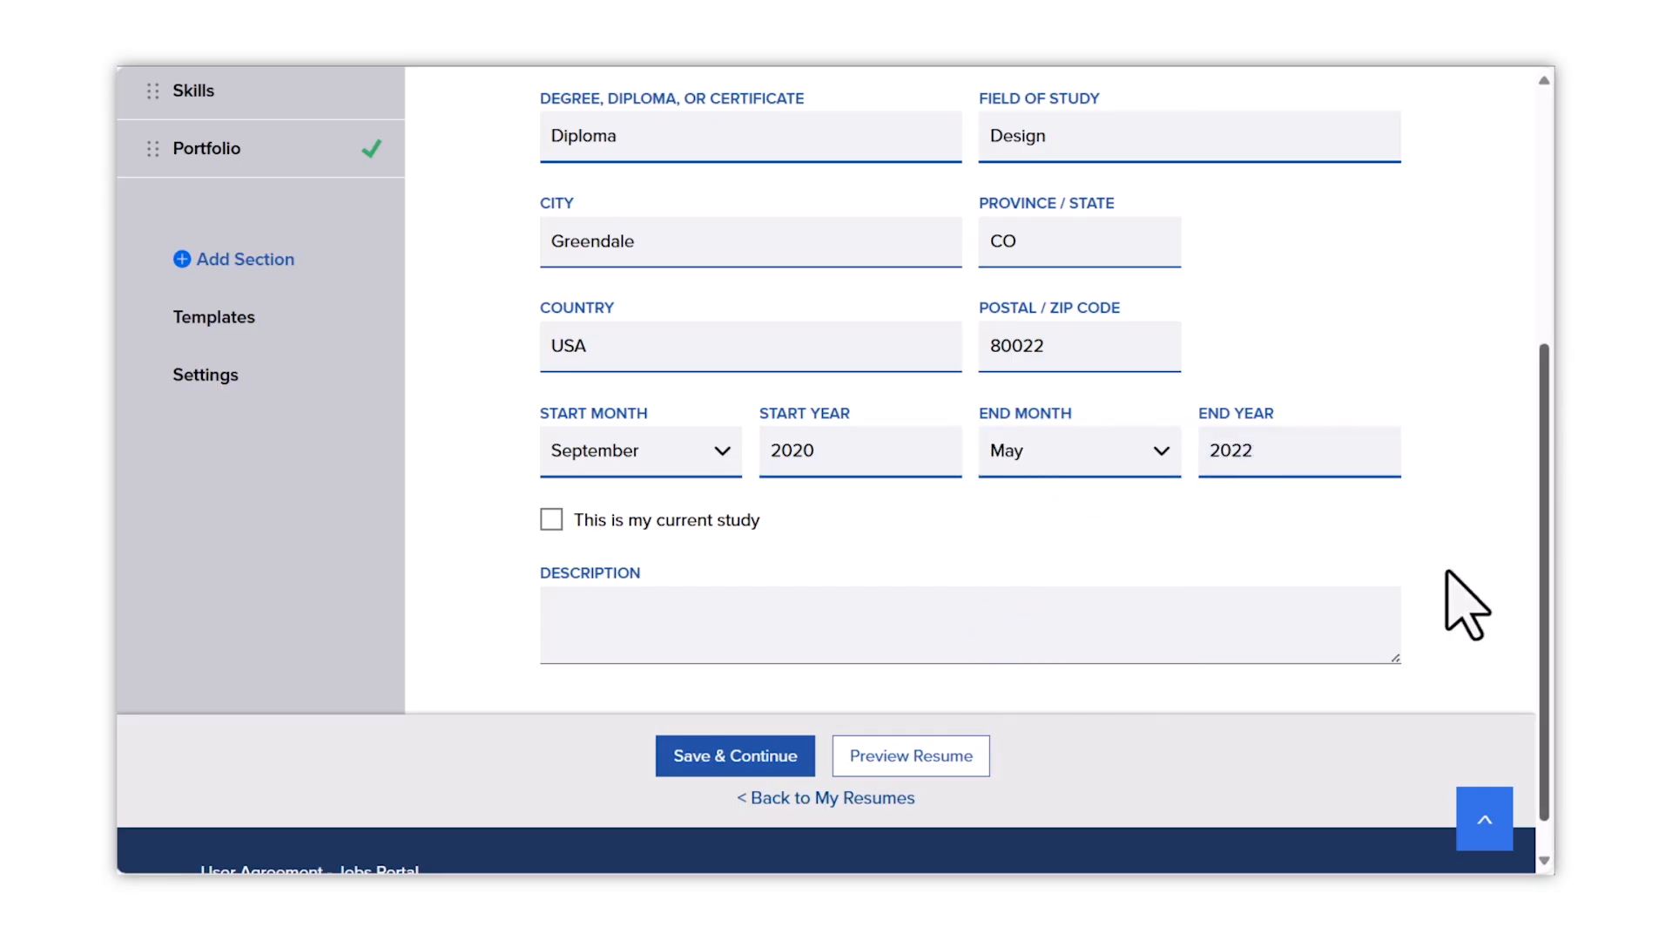
{"action": "left_click", "coordinate": [766, 756]}
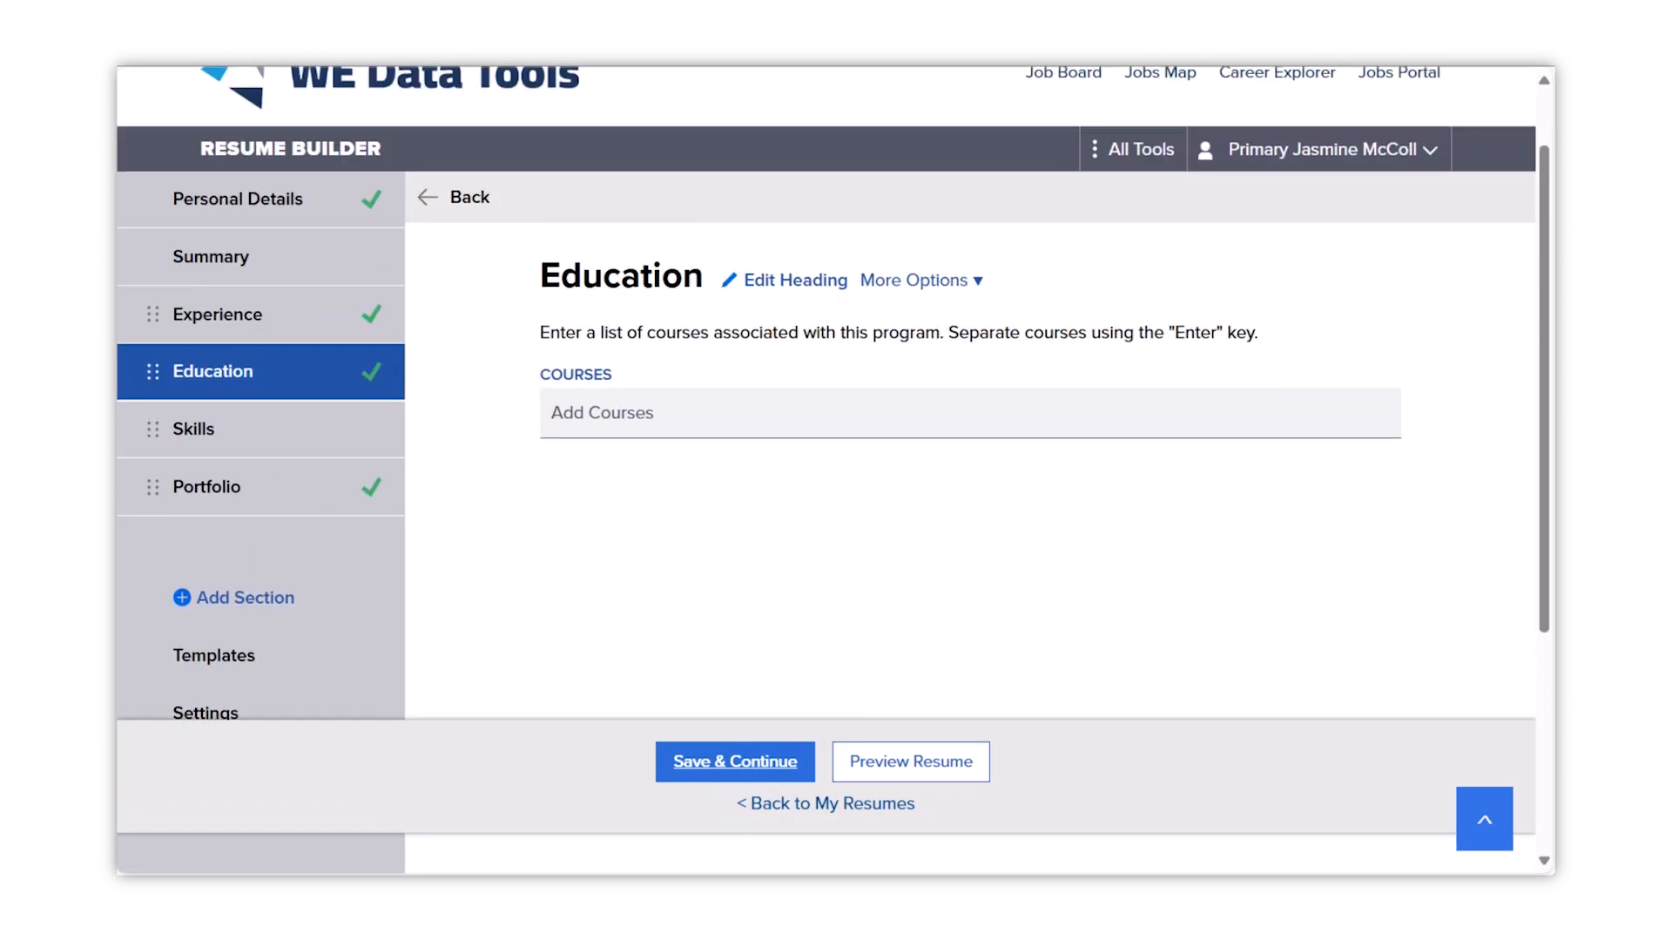
- Enter courses Drawing, Graphic Design, Fashion, Spanish, Color Theory, Social media Marketing, removing History of Ice Cream
{"action": "left_click", "coordinate": [868, 408]}
{"action": "type", "text": "Drawing"}
{"action": "key", "text": "Return"}
{"action": "type", "text": "Graphic Design"}
{"action": "key", "text": "Return"}
{"action": "type", "text": "Fashion"}
{"action": "key", "text": "Return"}
{"action": "type", "text": "Spanish"}
{"action": "key", "text": "Return"}
{"action": "type", "text": "History of Ice Cream"}
{"action": "key", "text": "Return"}
{"action": "type", "text": "Color Theory"}
{"action": "key", "text": "Return"}
{"action": "type", "text": "Social media Marketing"}
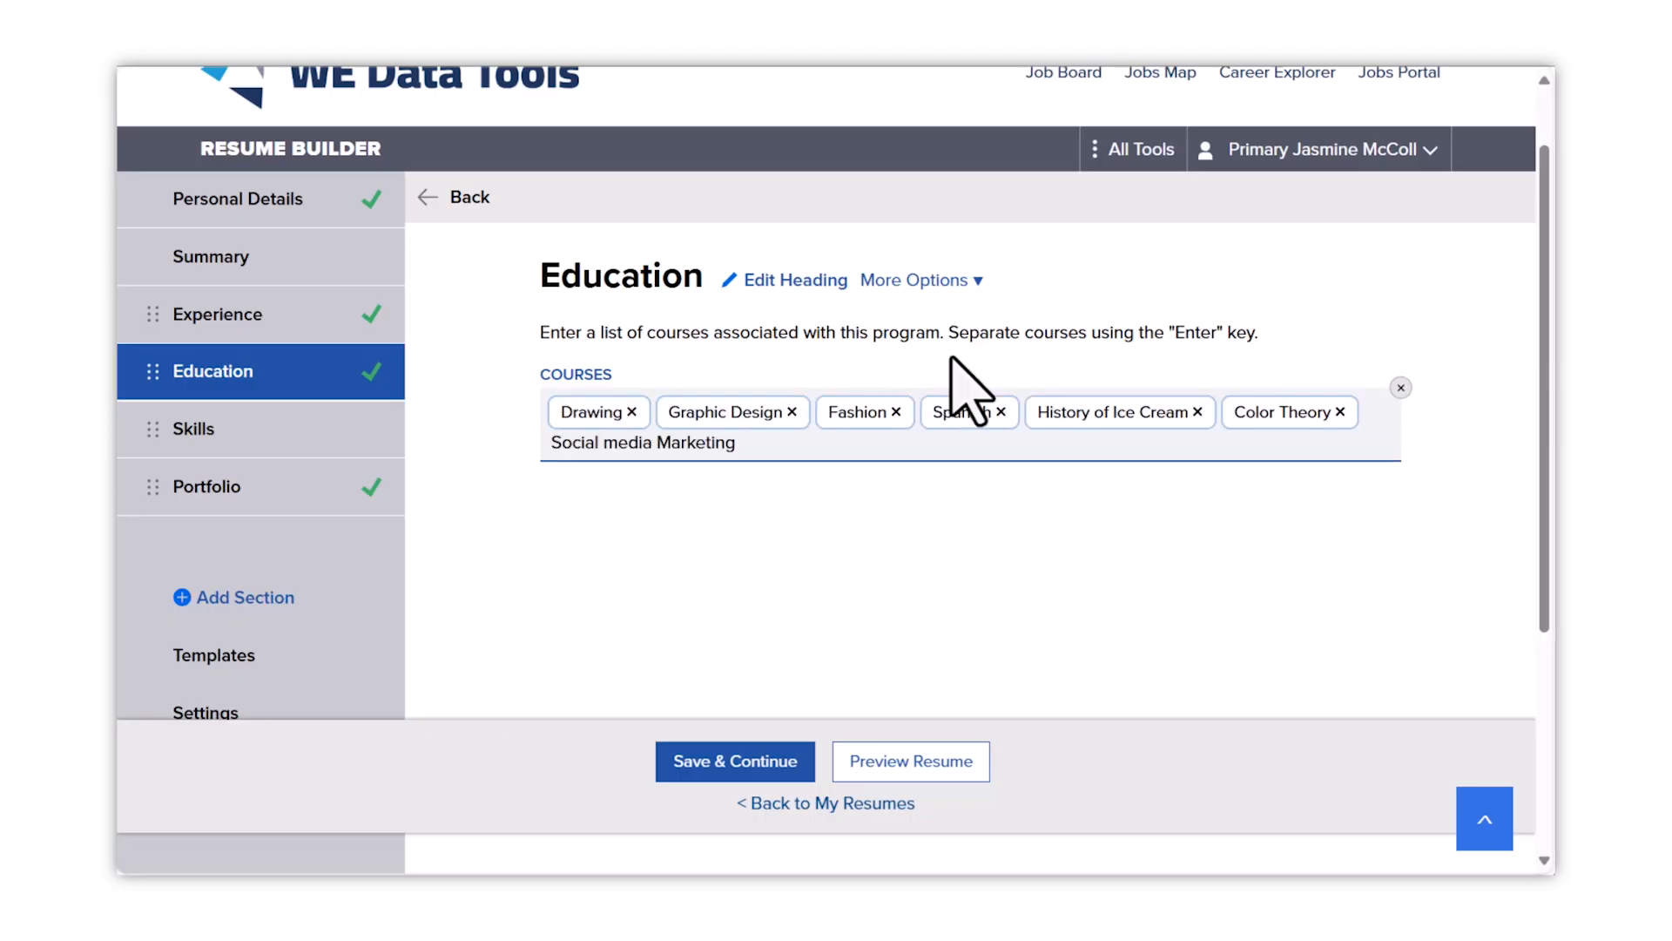
{"action": "key", "text": "Return"}
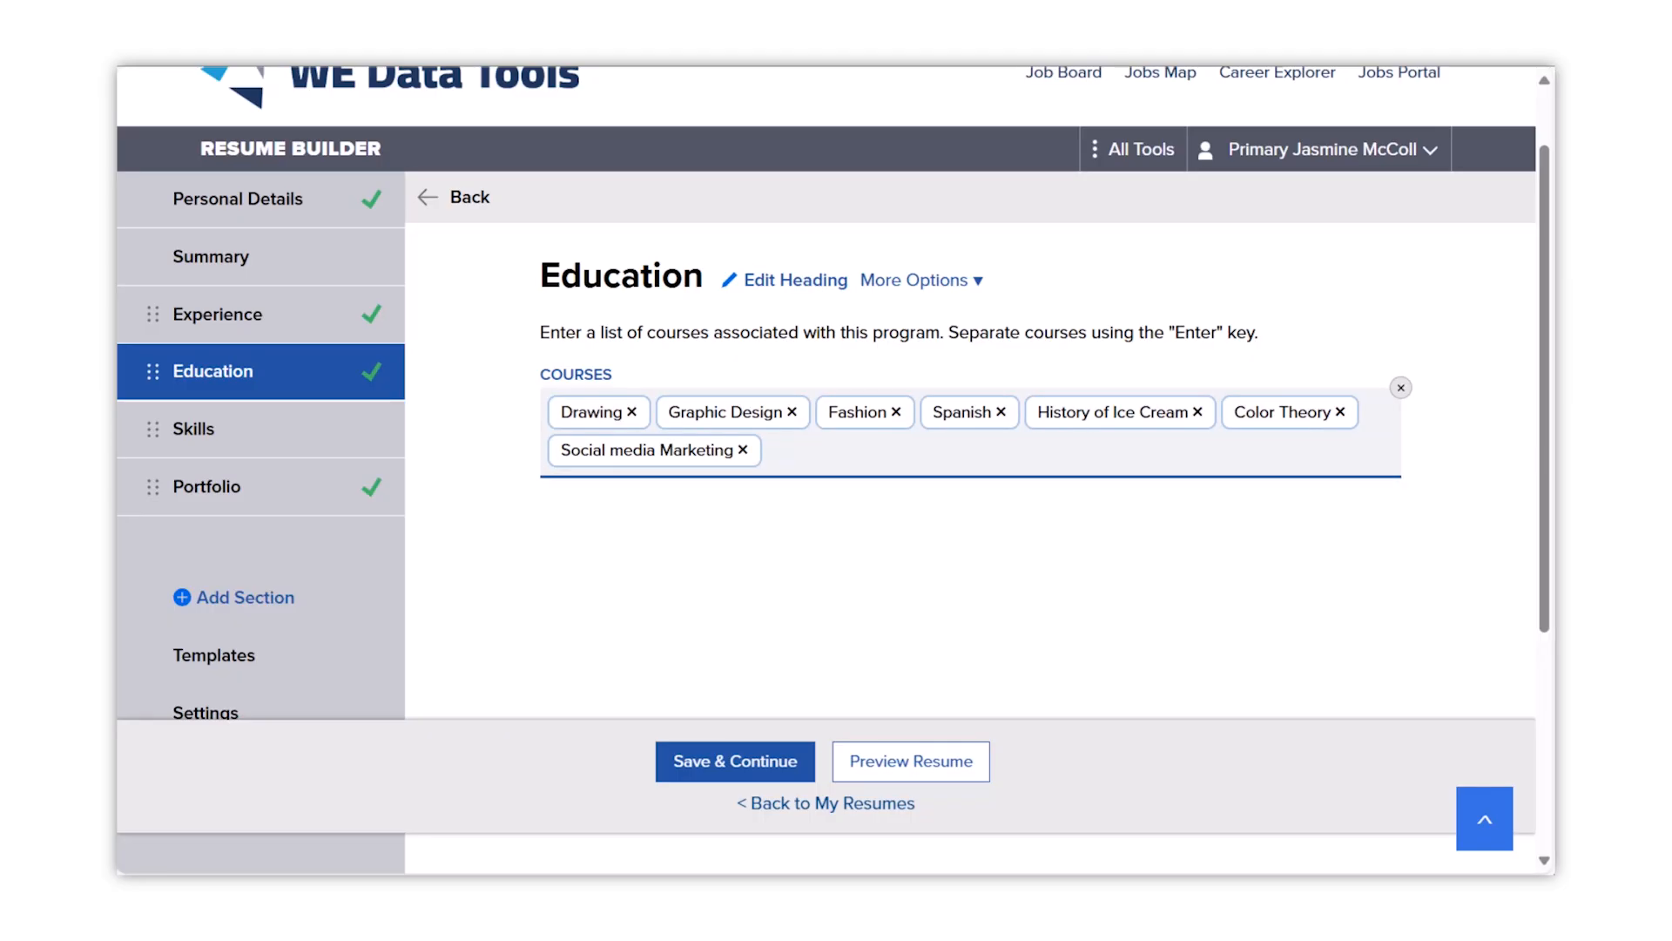
{"action": "left_click", "coordinate": [1198, 411]}
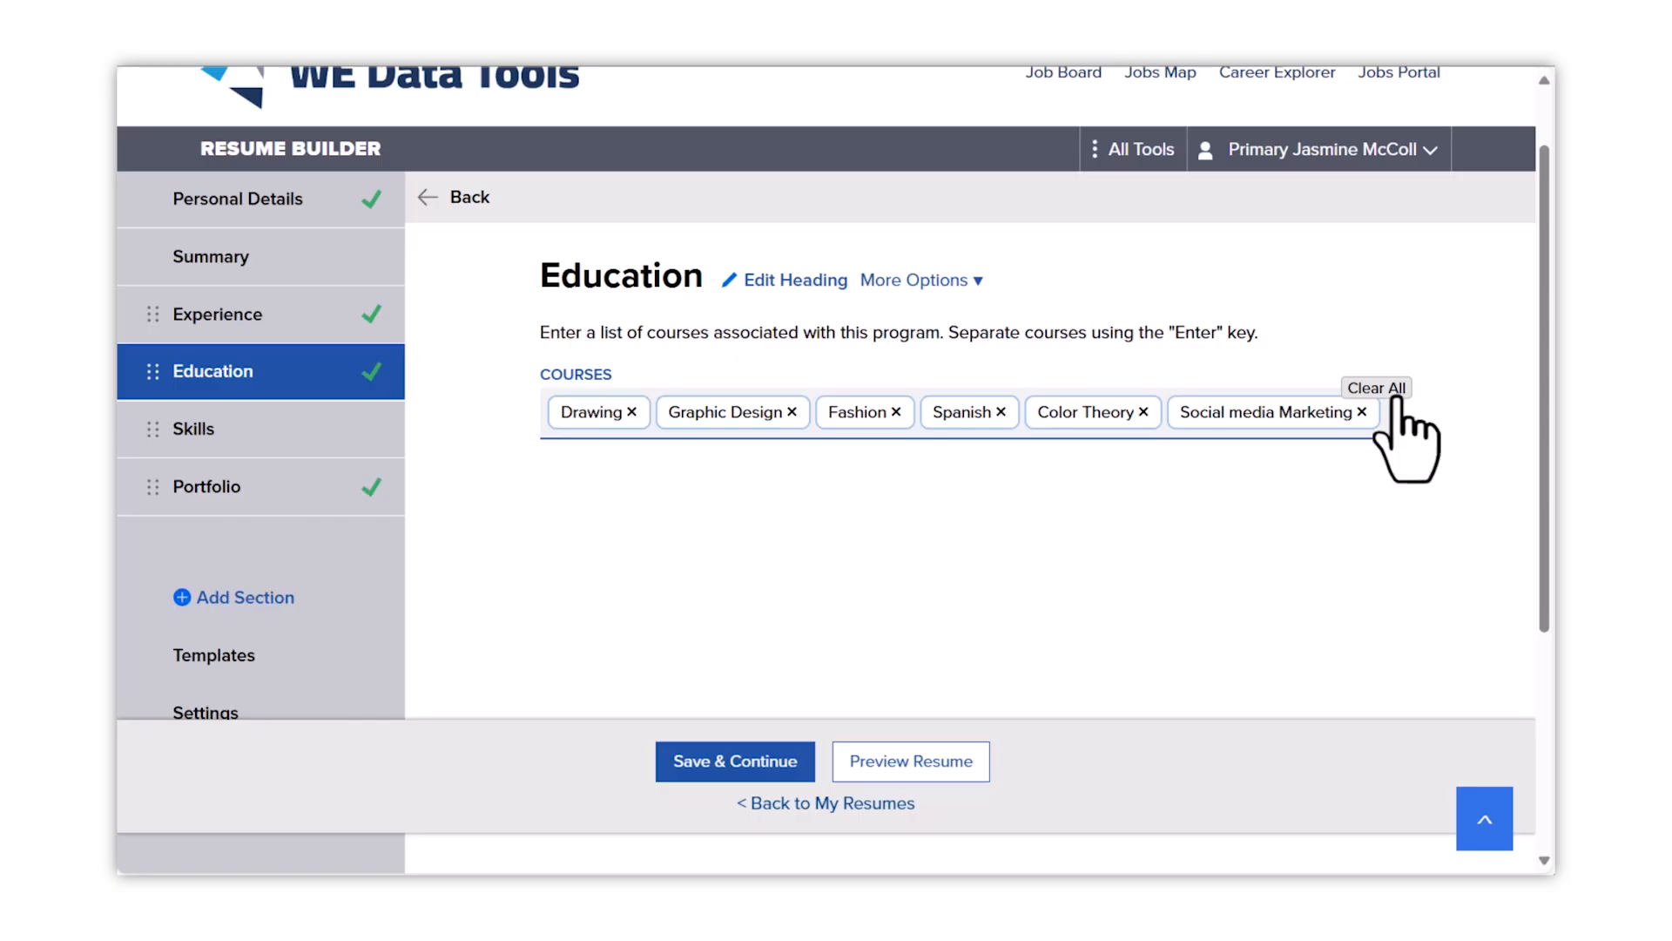
{"action": "left_click", "coordinate": [783, 775]}
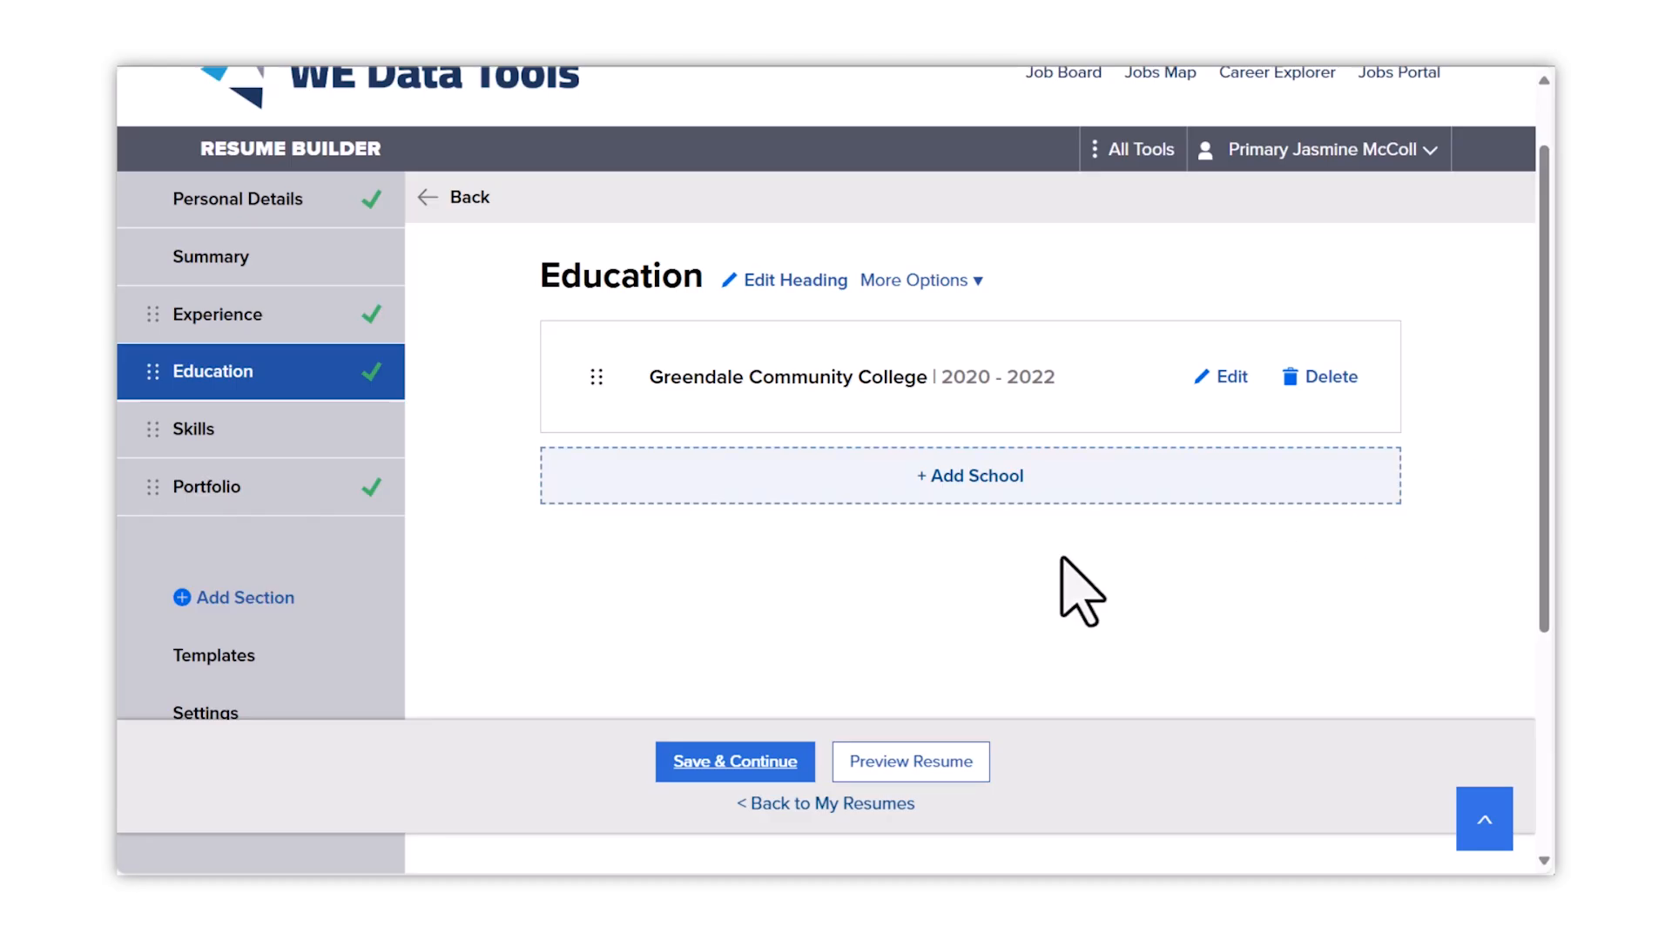
- Add profile skills Interpersonal Skills, Attention to Detail, Attentive Service, Cash Register, Cleanliness and Clearing Tables
{"action": "left_click", "coordinate": [739, 767]}
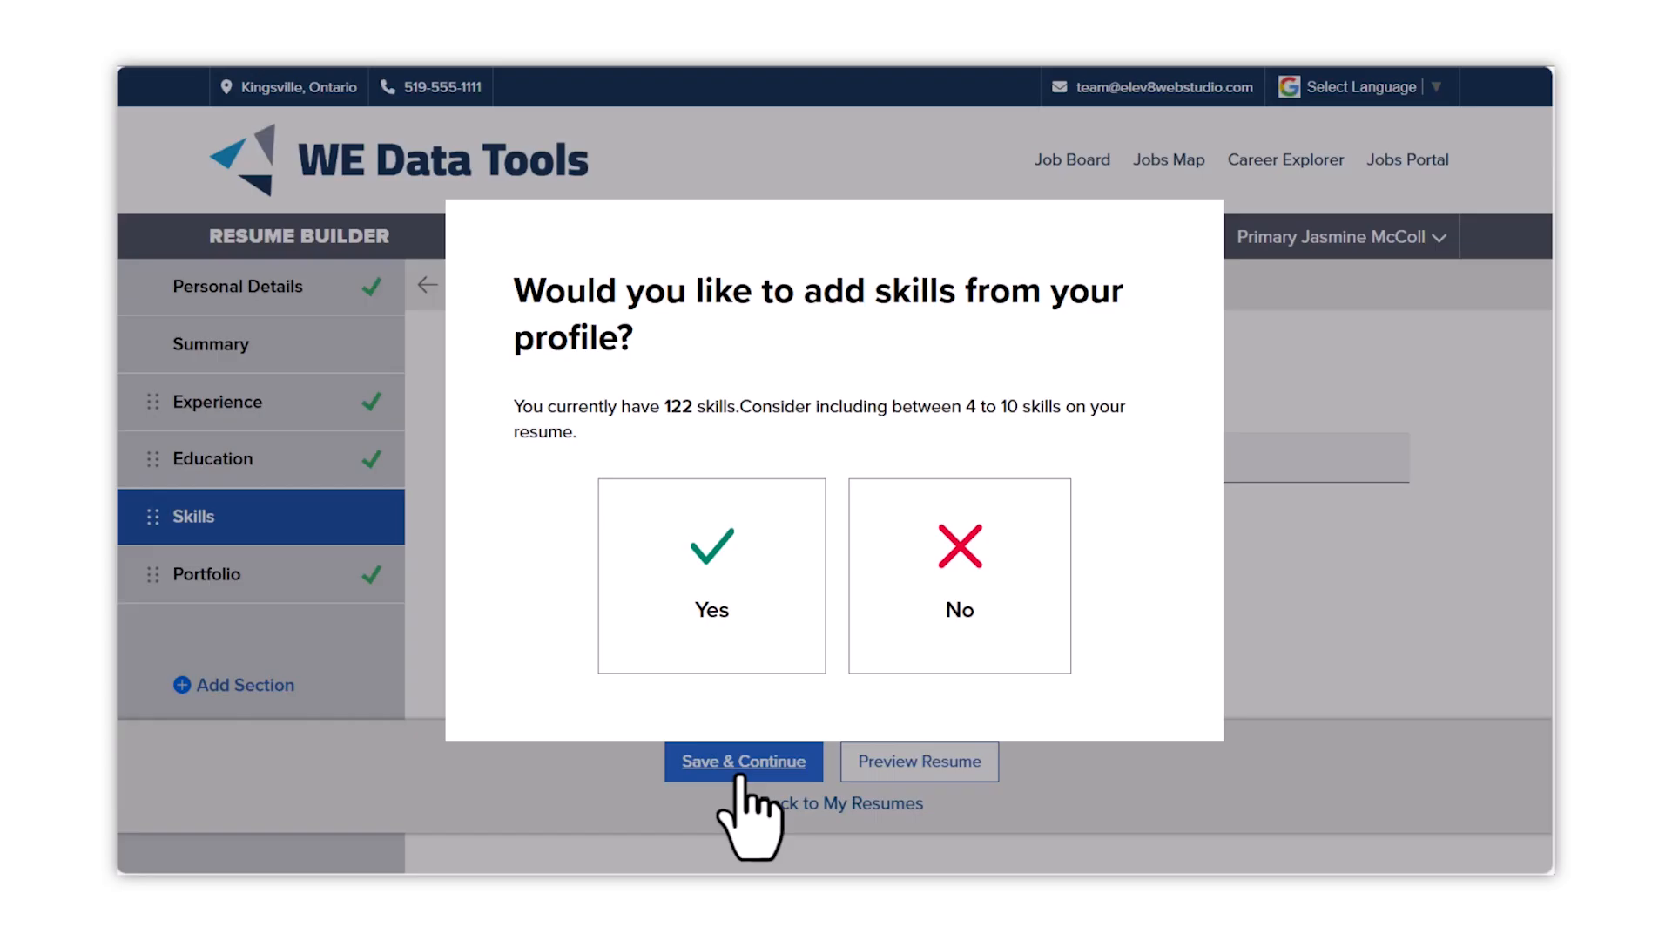
{"action": "left_click", "coordinate": [764, 641]}
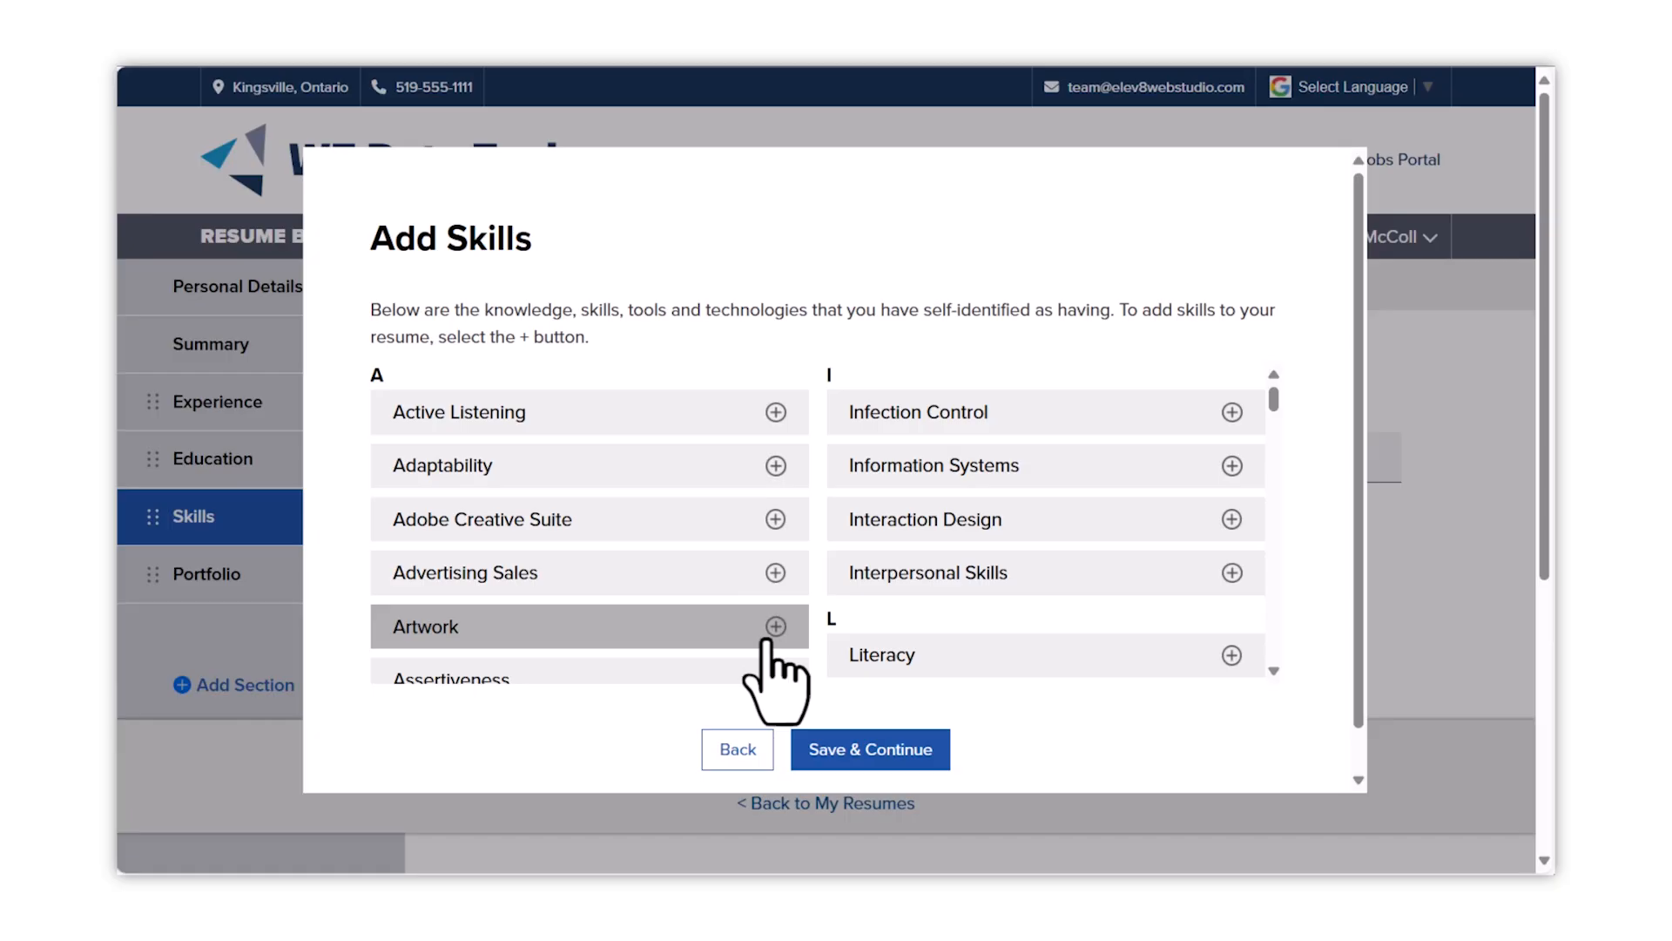
{"action": "scroll", "coordinate": [867, 548], "scroll_direction": "down", "scroll_amount": 1}
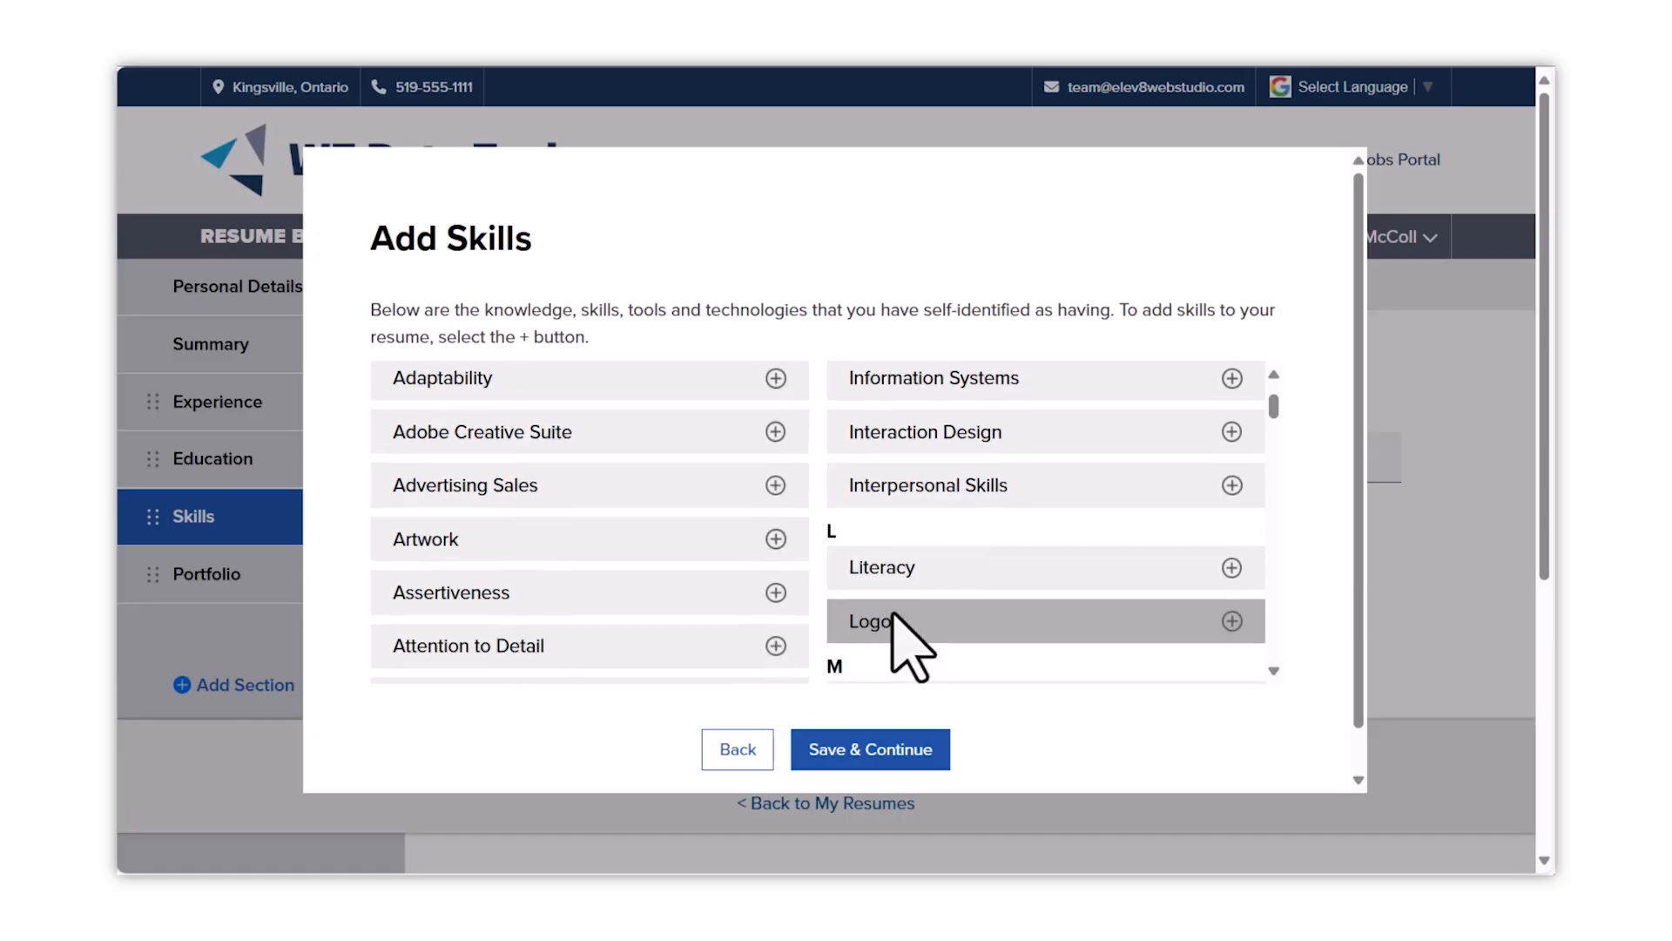
{"action": "left_click", "coordinate": [1232, 460]}
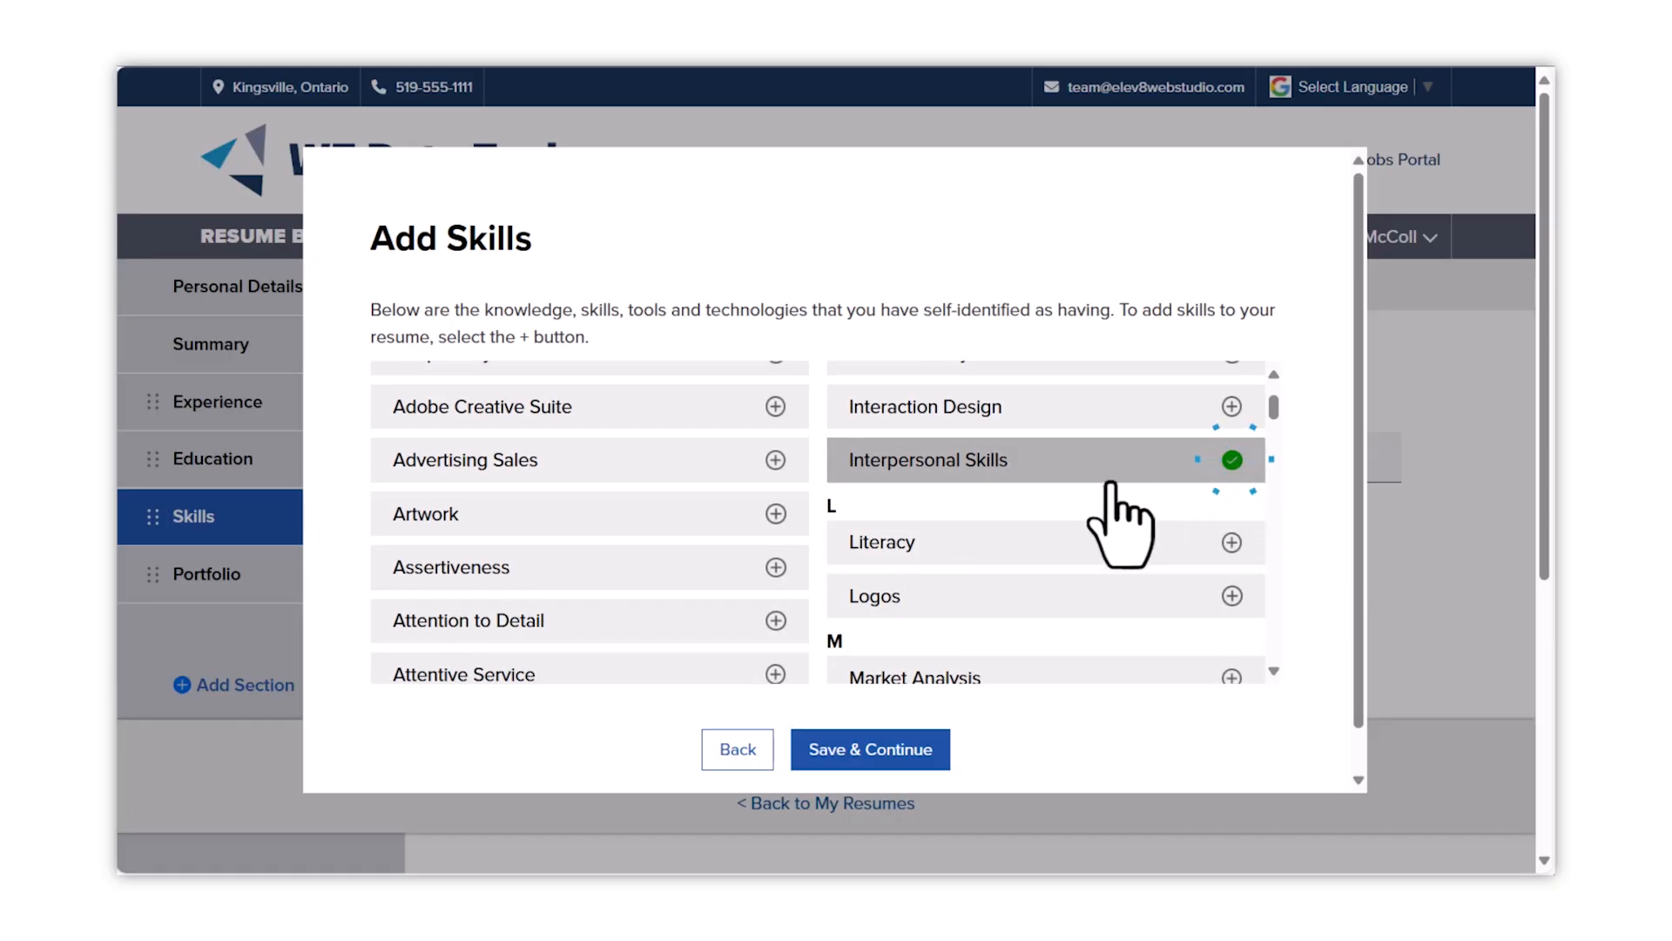
{"action": "scroll", "coordinate": [946, 514], "scroll_direction": "down", "scroll_amount": 1}
{"action": "left_click", "coordinate": [776, 508]}
{"action": "left_click", "coordinate": [776, 561]}
{"action": "scroll", "coordinate": [885, 627], "scroll_direction": "down", "scroll_amount": 2}
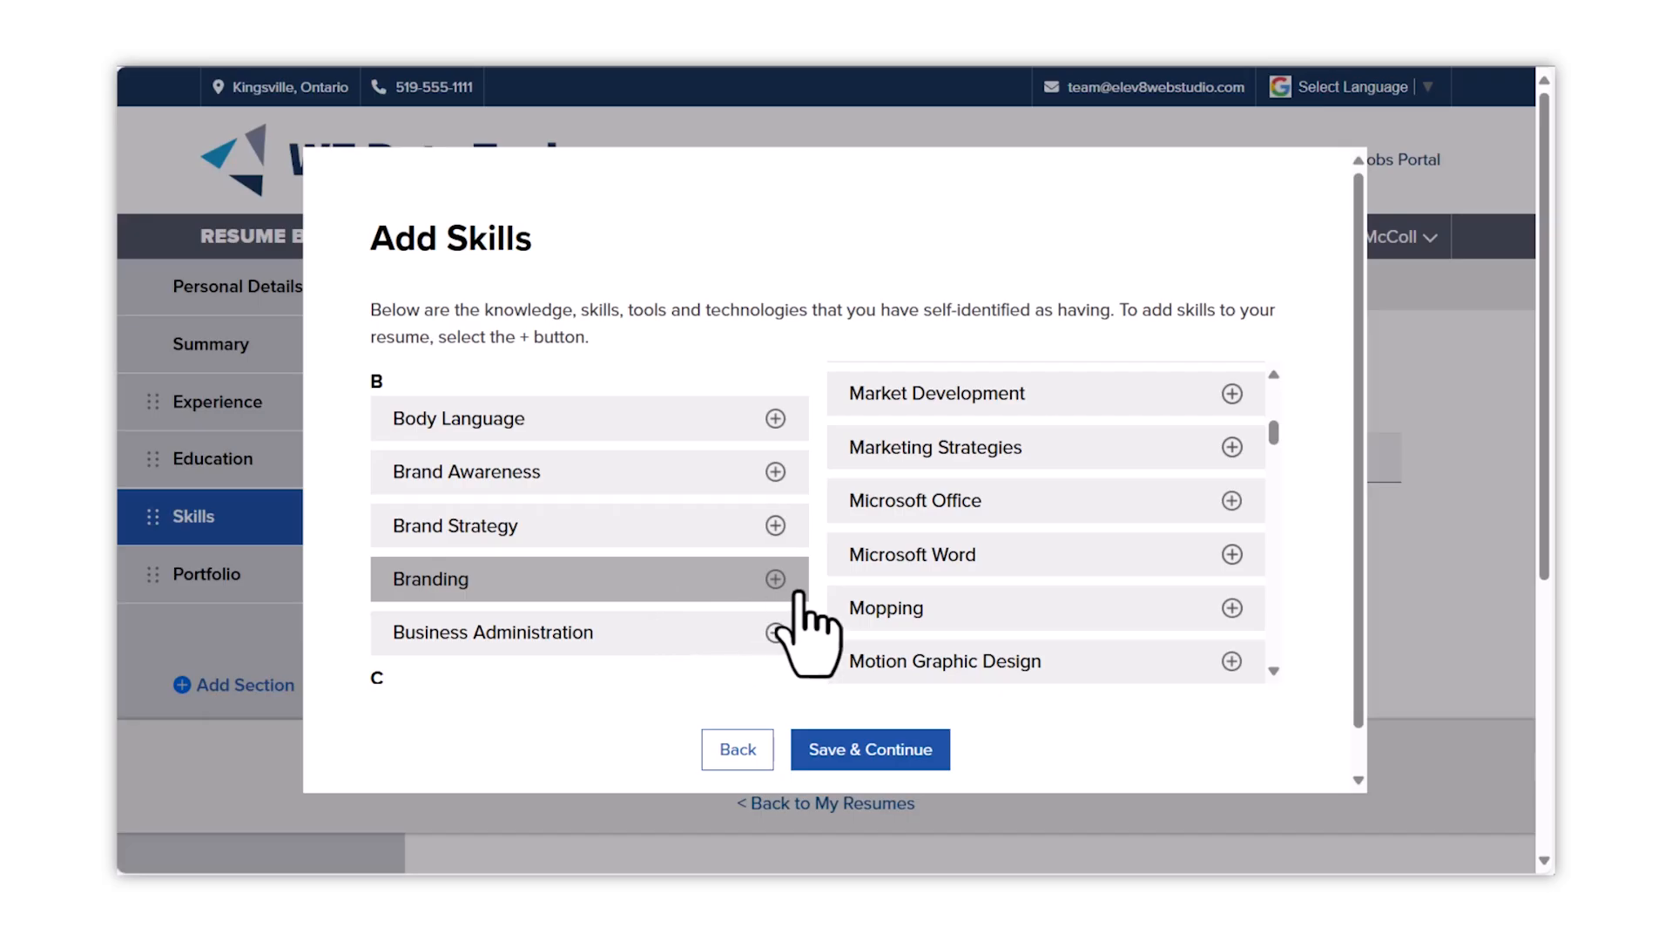
{"action": "scroll", "coordinate": [910, 627], "scroll_direction": "down", "scroll_amount": 2}
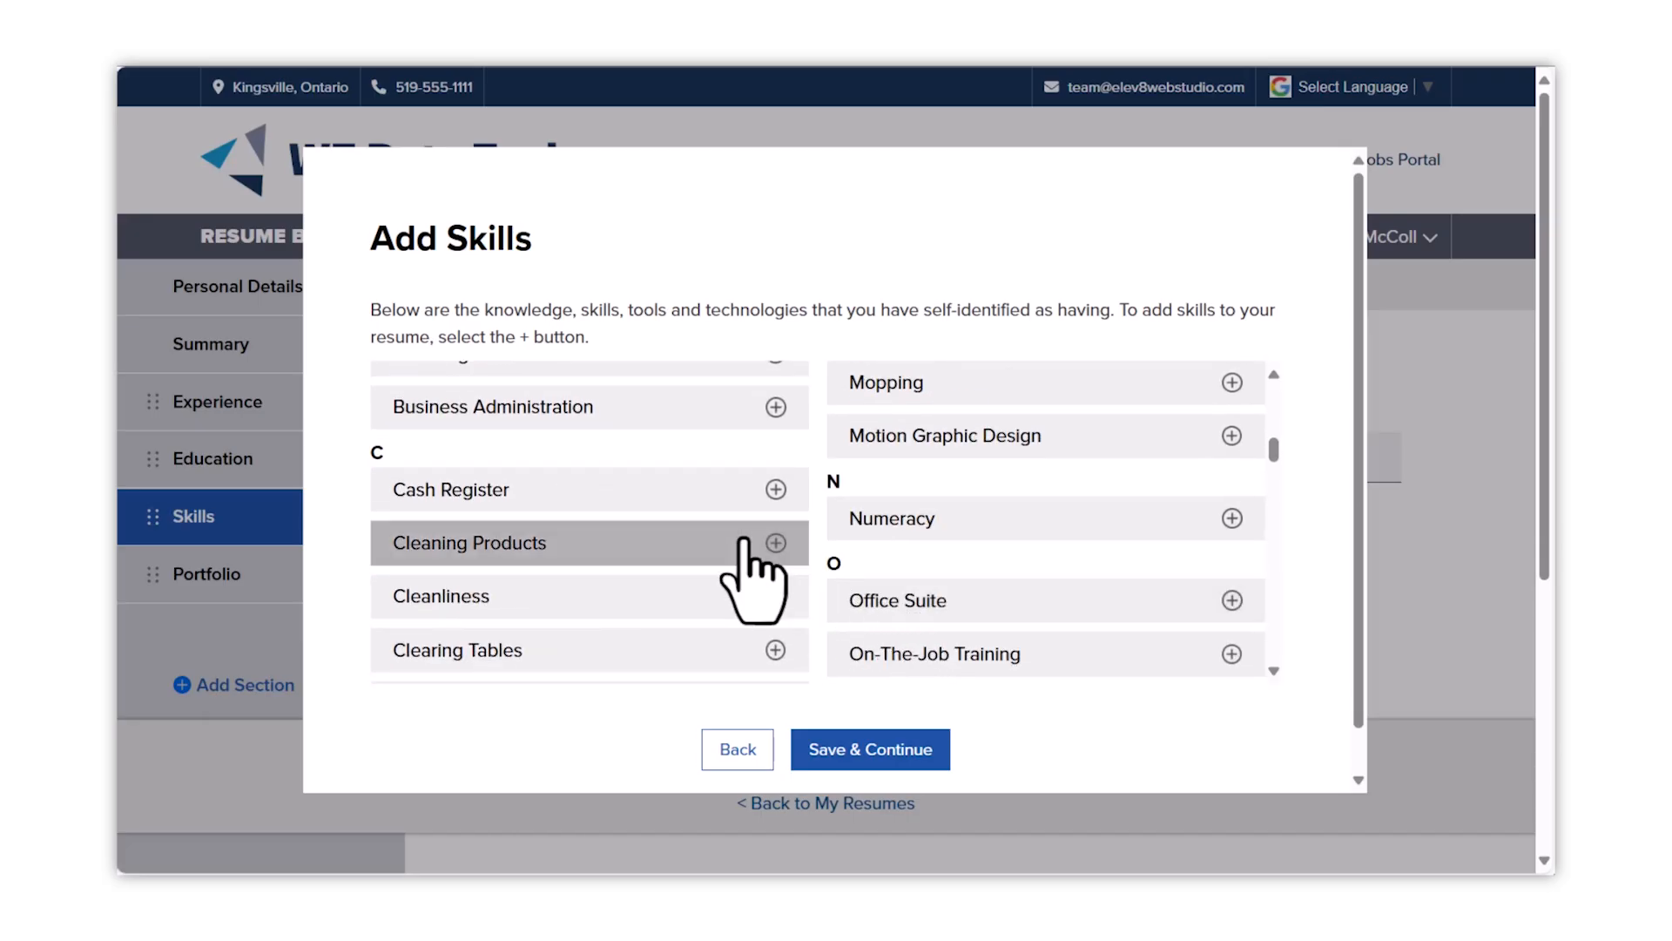
{"action": "left_click", "coordinate": [627, 493]}
{"action": "left_click", "coordinate": [586, 596]}
{"action": "left_click", "coordinate": [578, 646]}
- Add Persistence, Patience, Critical Thinking and the Customer Experience, Satisfaction, Service and Support skills, then confirm
{"action": "scroll", "coordinate": [888, 635], "scroll_direction": "down", "scroll_amount": 2}
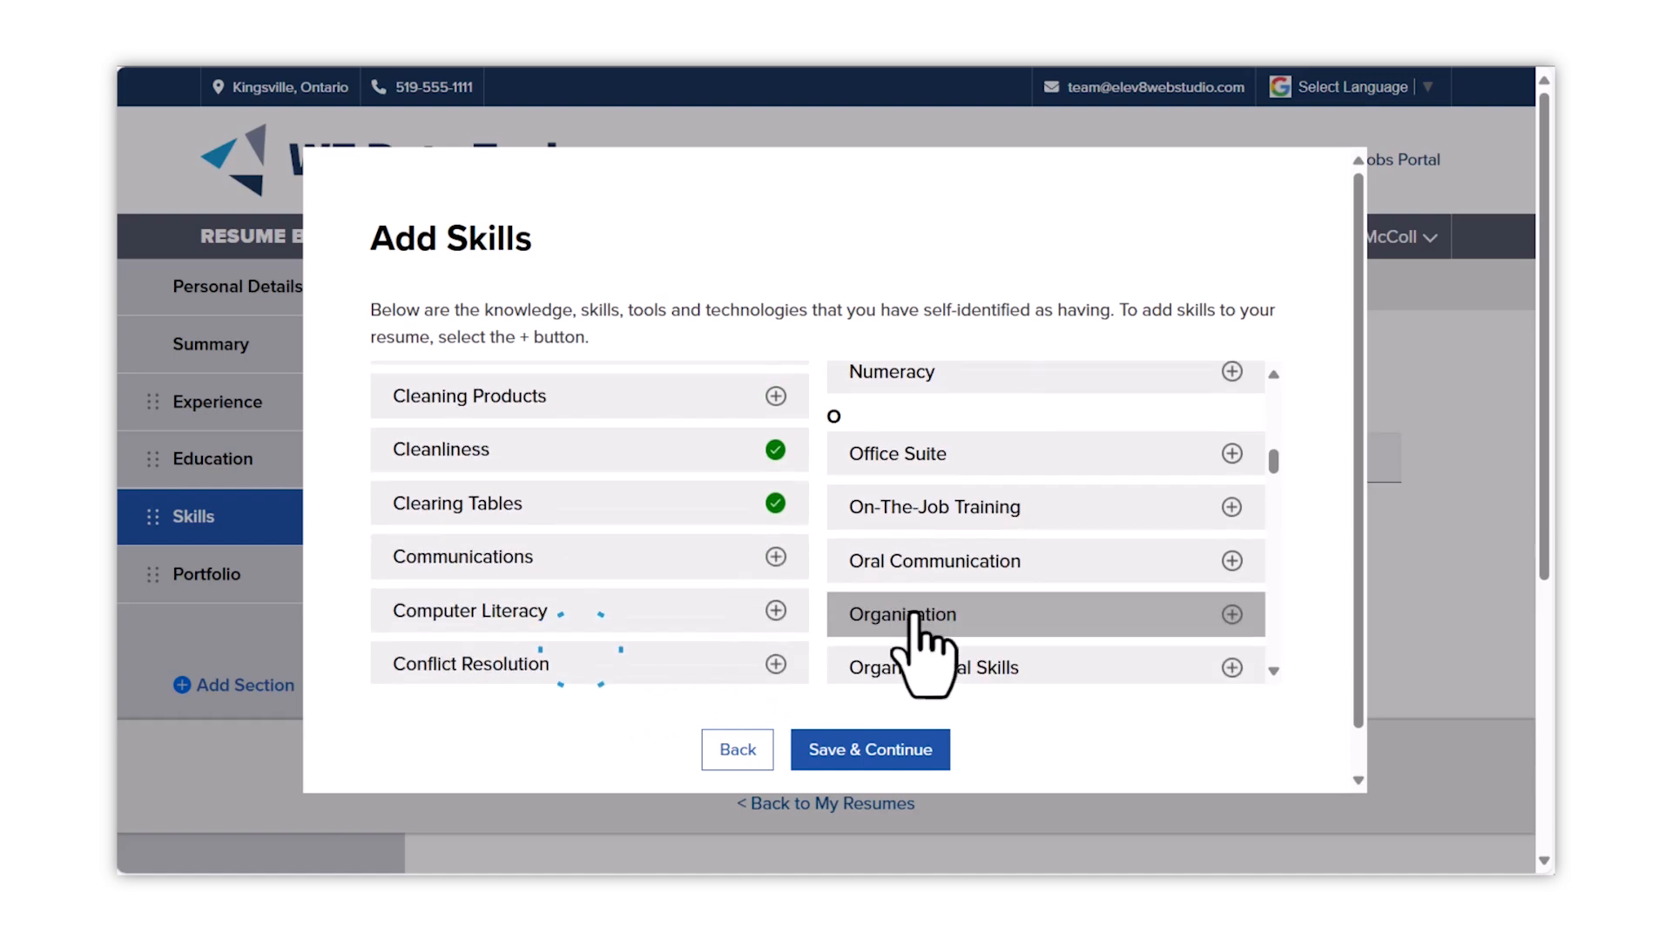
{"action": "scroll", "coordinate": [763, 586], "scroll_direction": "down", "scroll_amount": 2}
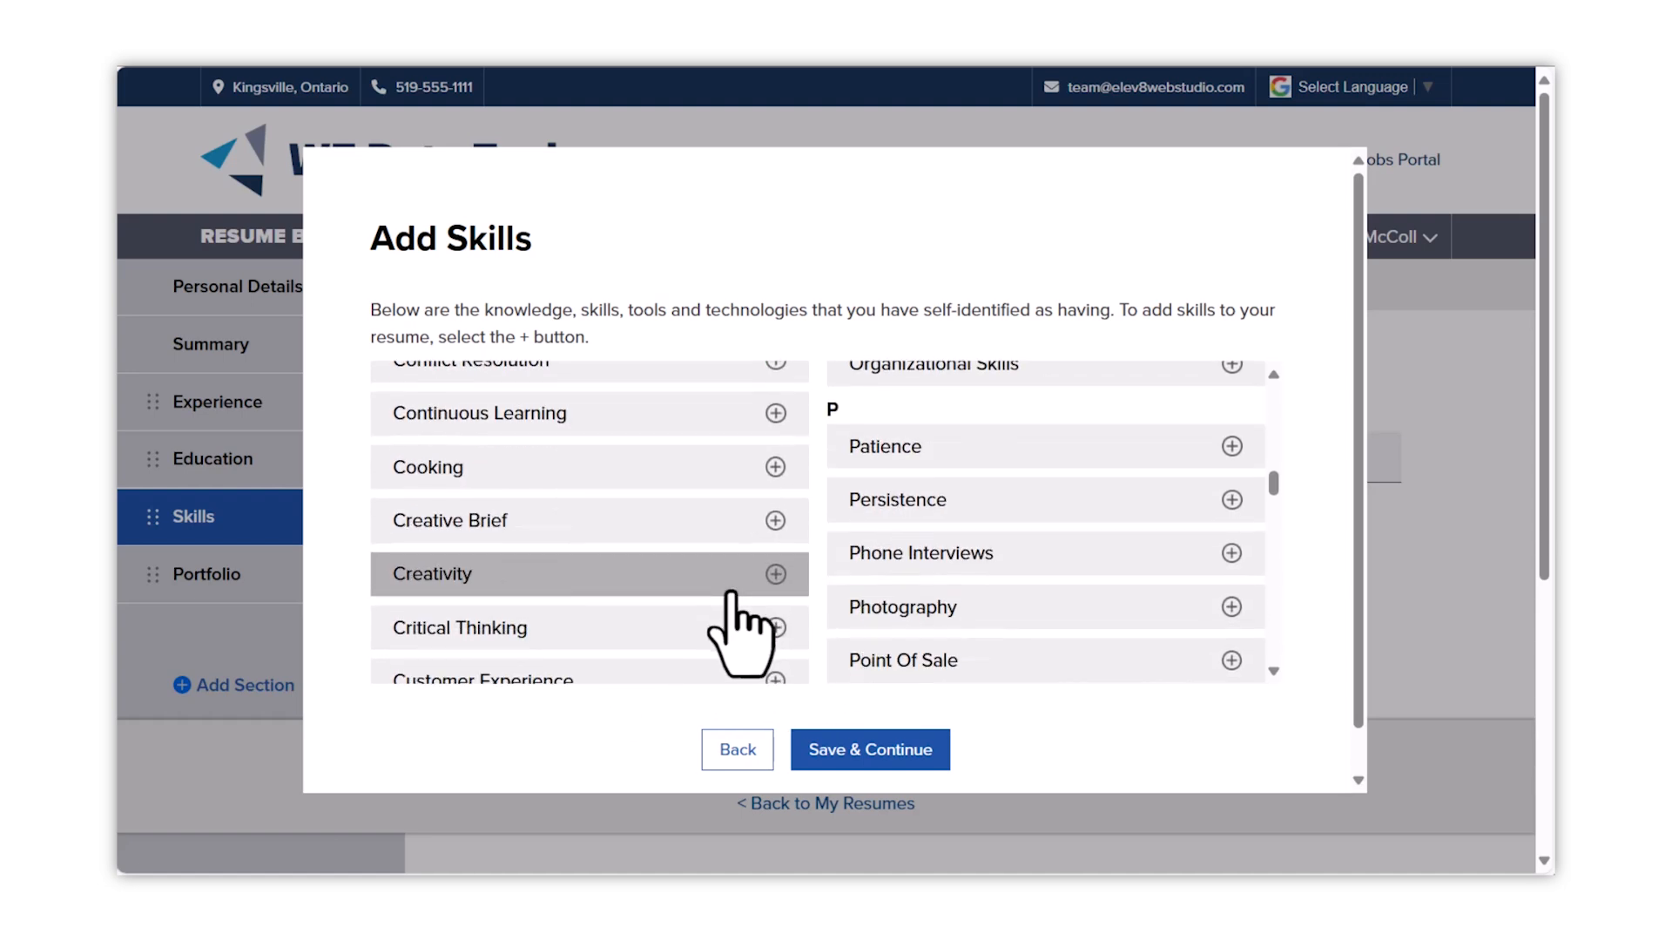
{"action": "left_click", "coordinate": [996, 507]}
{"action": "left_click", "coordinate": [991, 443]}
{"action": "left_click", "coordinate": [611, 624]}
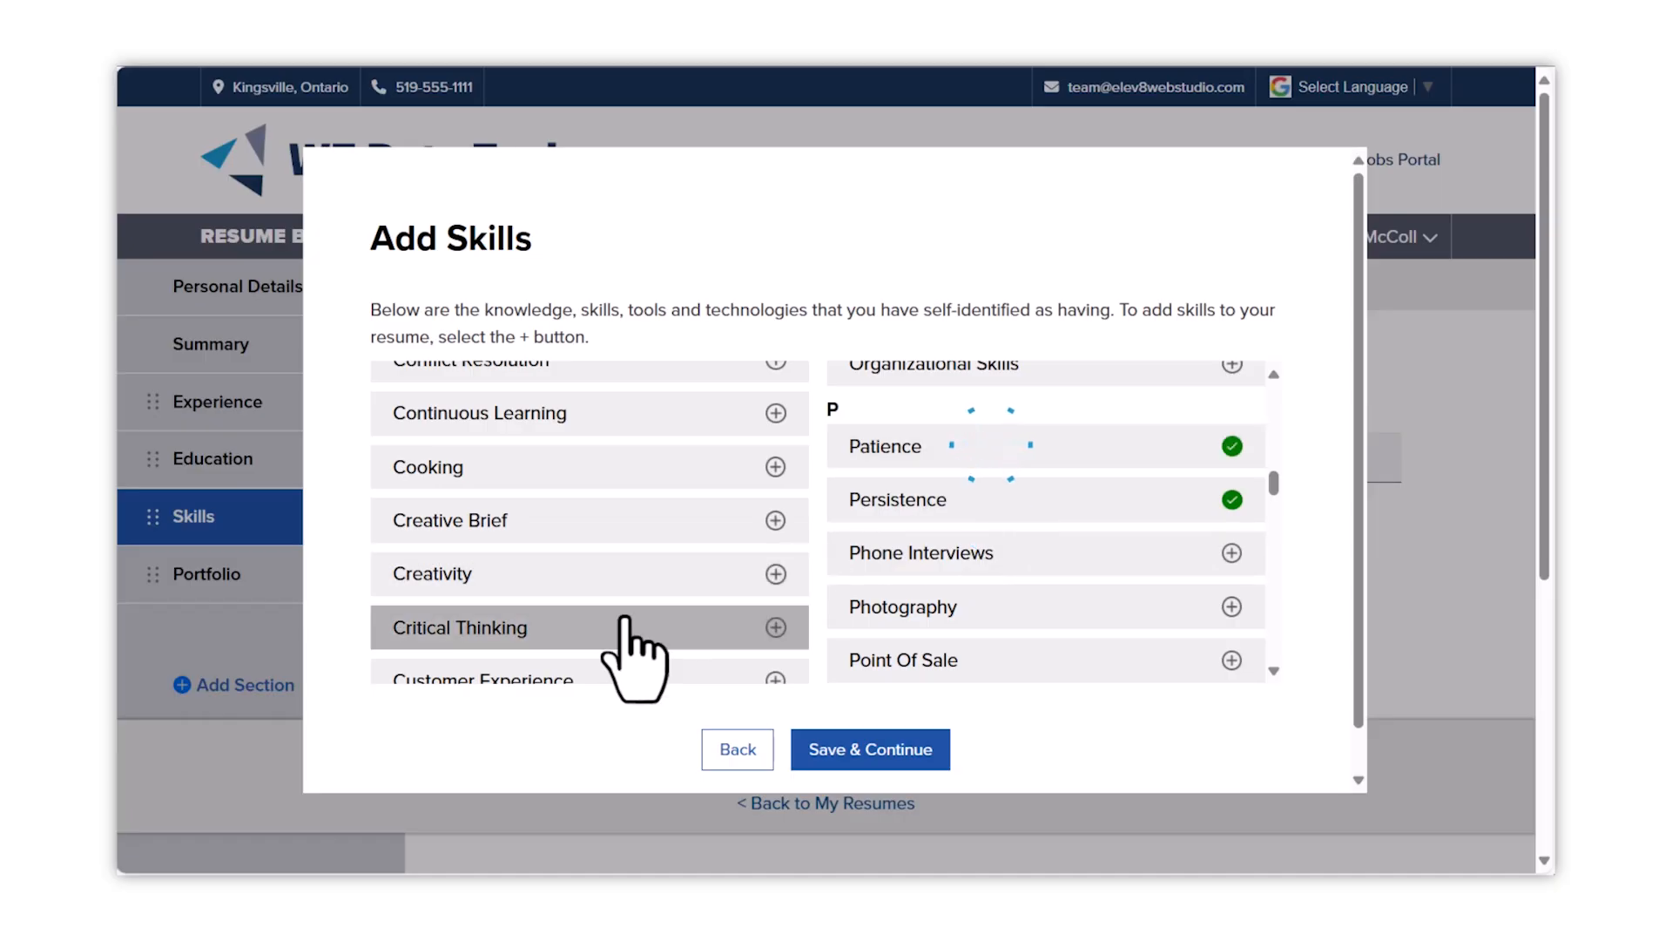
{"action": "scroll", "coordinate": [680, 645], "scroll_direction": "down", "scroll_amount": 2}
{"action": "left_click", "coordinate": [682, 444]}
{"action": "left_click", "coordinate": [663, 510]}
{"action": "left_click", "coordinate": [661, 562]}
{"action": "left_click", "coordinate": [642, 614]}
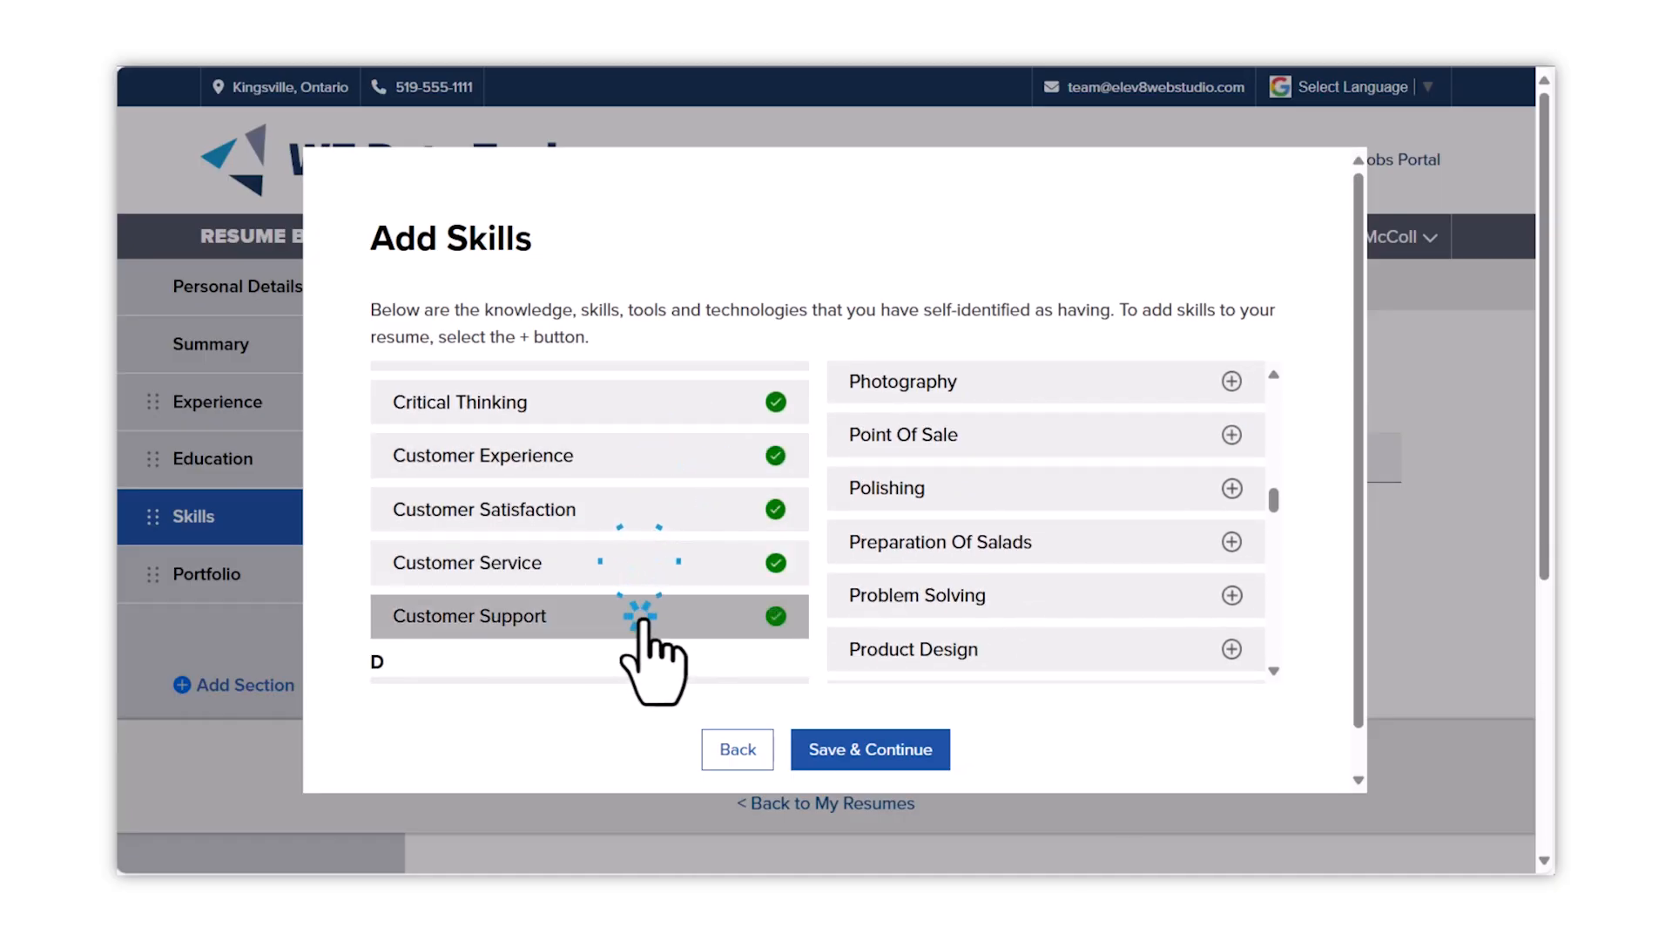
{"action": "scroll", "coordinate": [845, 601], "scroll_direction": "down", "scroll_amount": 1}
{"action": "scroll", "coordinate": [849, 610], "scroll_direction": "down", "scroll_amount": 2}
{"action": "scroll", "coordinate": [858, 614], "scroll_direction": "down", "scroll_amount": 4}
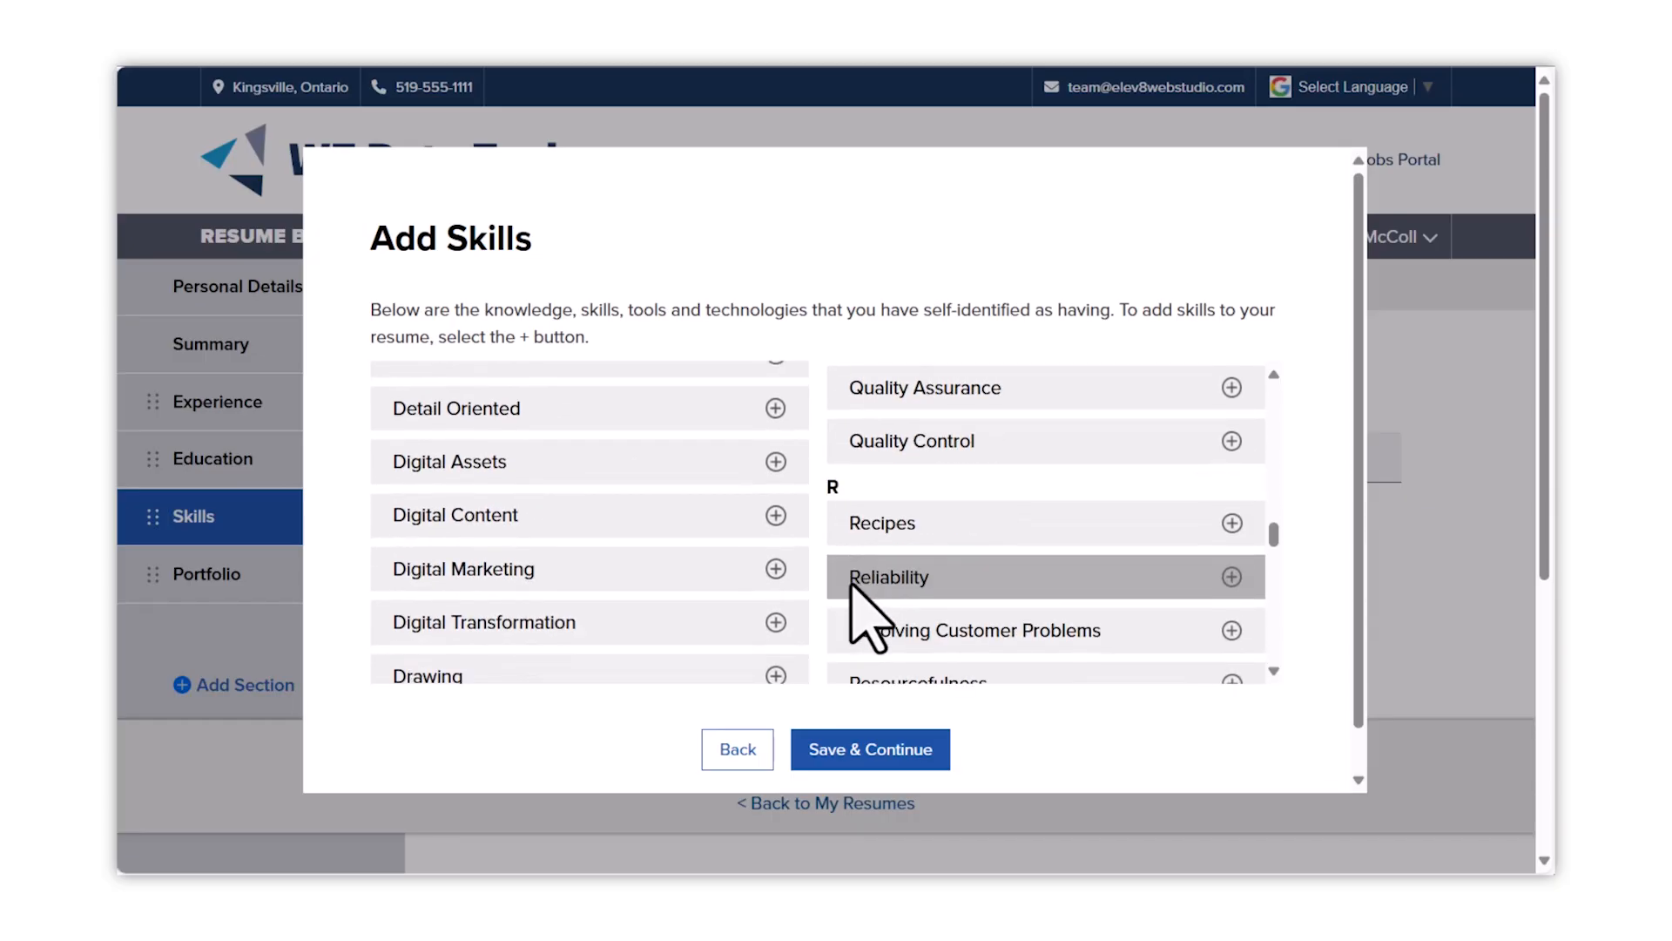
{"action": "scroll", "coordinate": [858, 610], "scroll_direction": "down", "scroll_amount": 5}
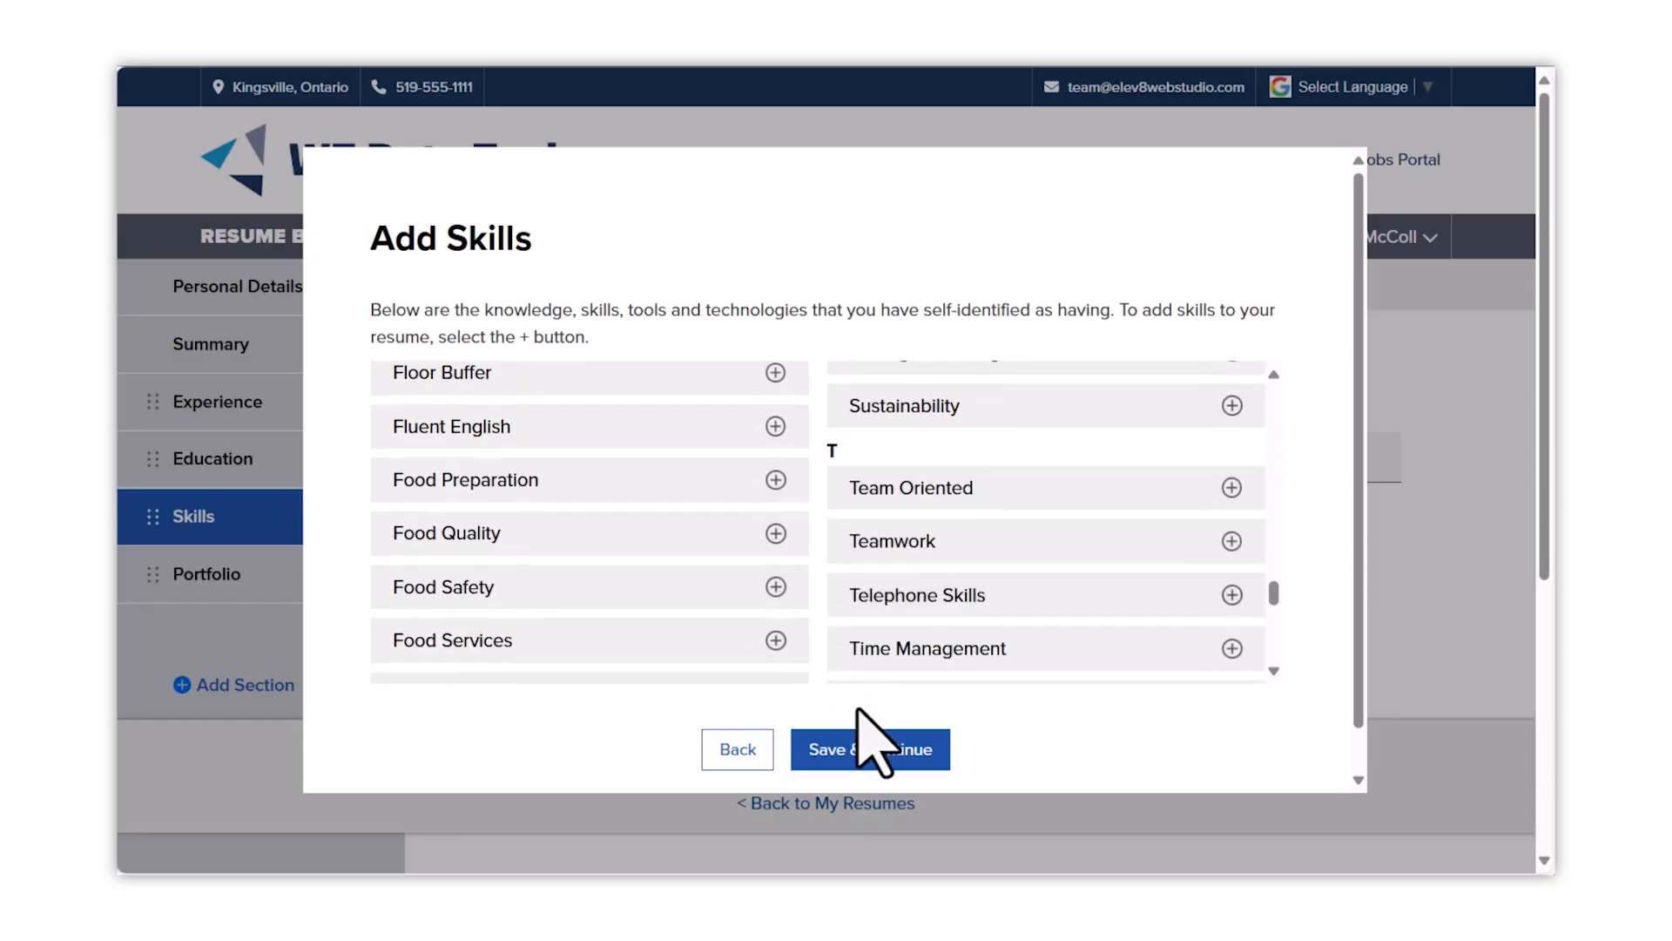
{"action": "left_click", "coordinate": [849, 749]}
- Remove Cash Register from the skills, then save Skills and Portfolio to reach Templates
{"action": "scroll", "coordinate": [862, 557], "scroll_direction": "down", "scroll_amount": 2}
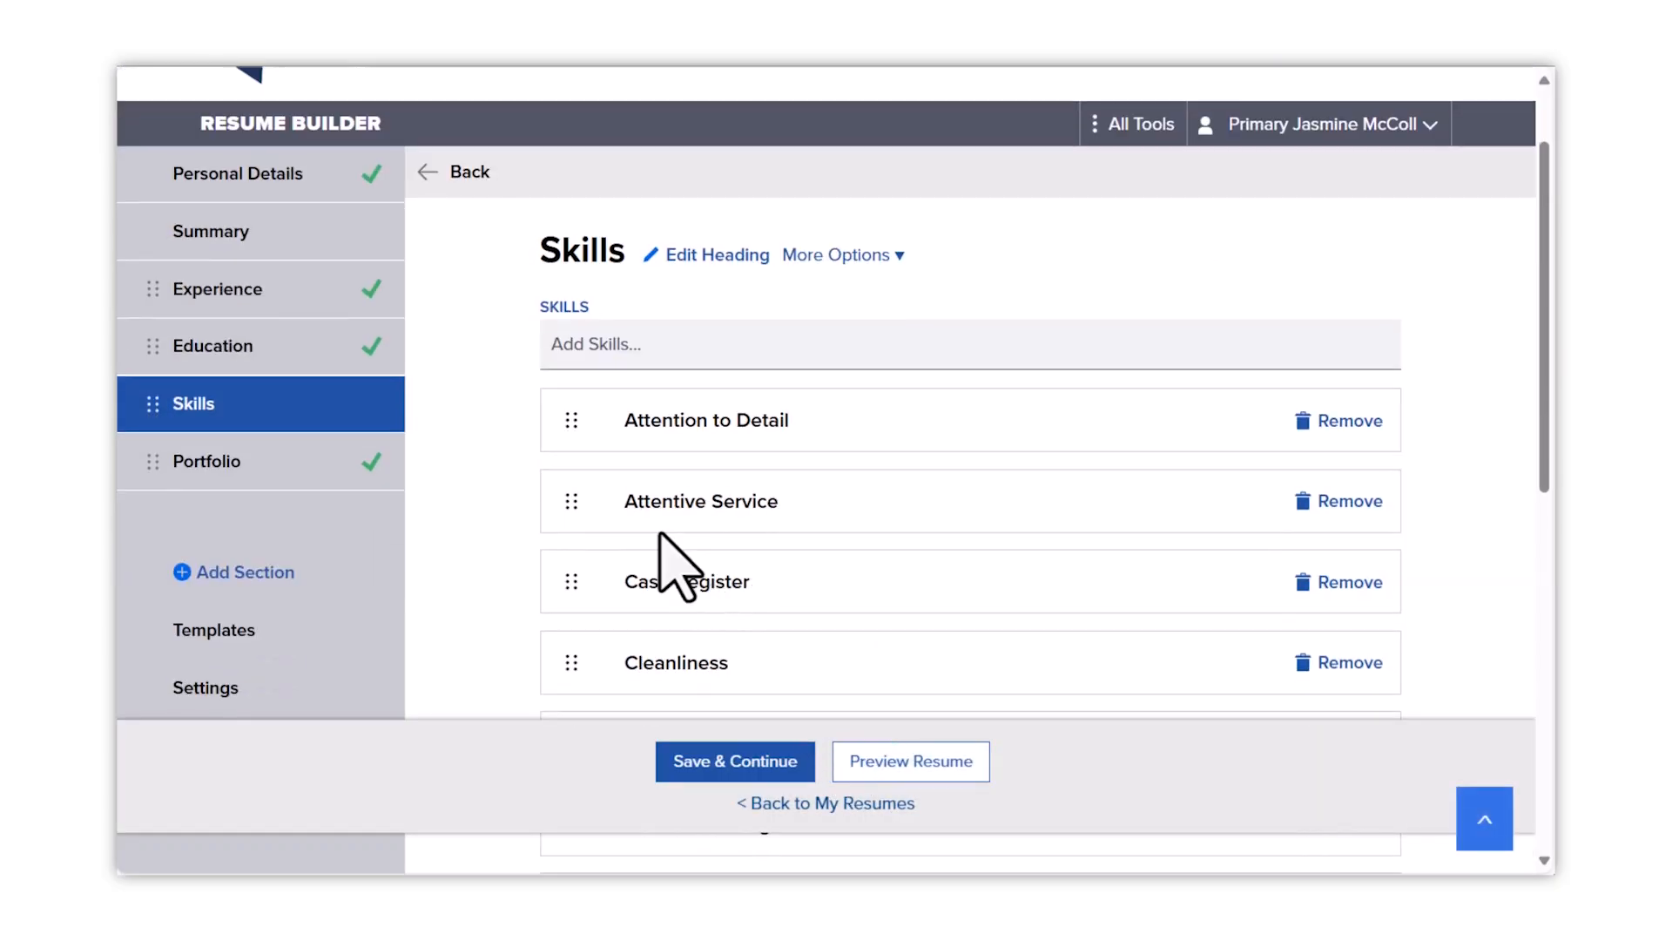
{"action": "mouse_move", "coordinate": [571, 575]}
{"action": "left_mouse_down"}
{"action": "mouse_move", "coordinate": [571, 422]}
{"action": "mouse_move", "coordinate": [581, 564]}
{"action": "left_mouse_up"}
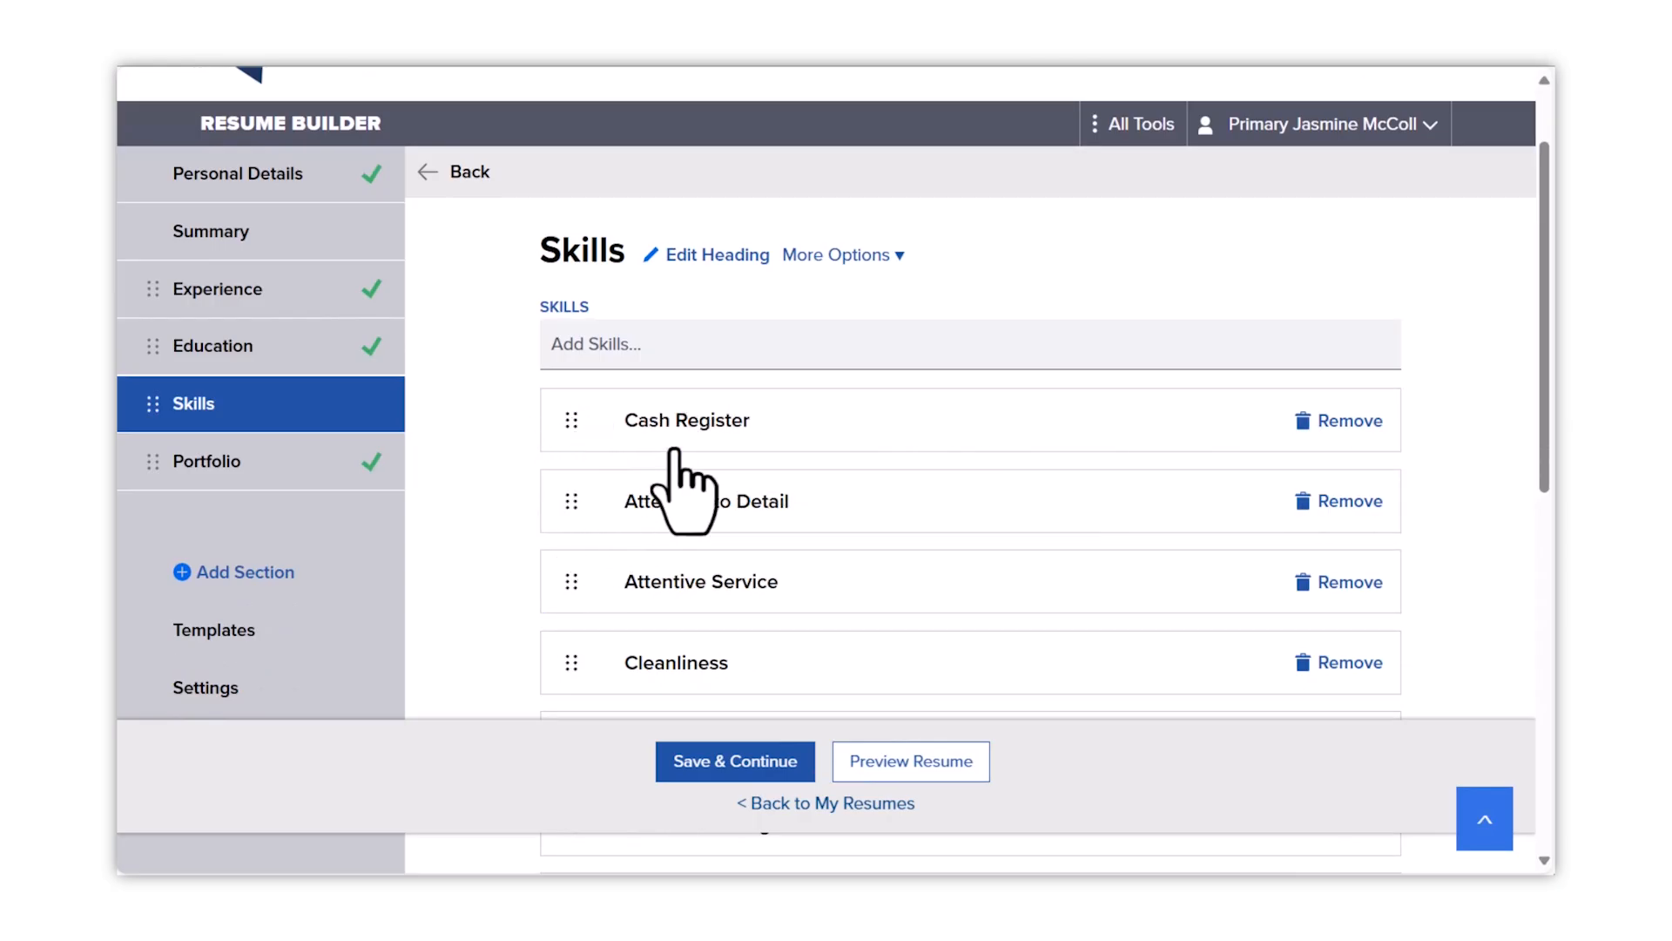
{"action": "left_click", "coordinate": [1350, 421]}
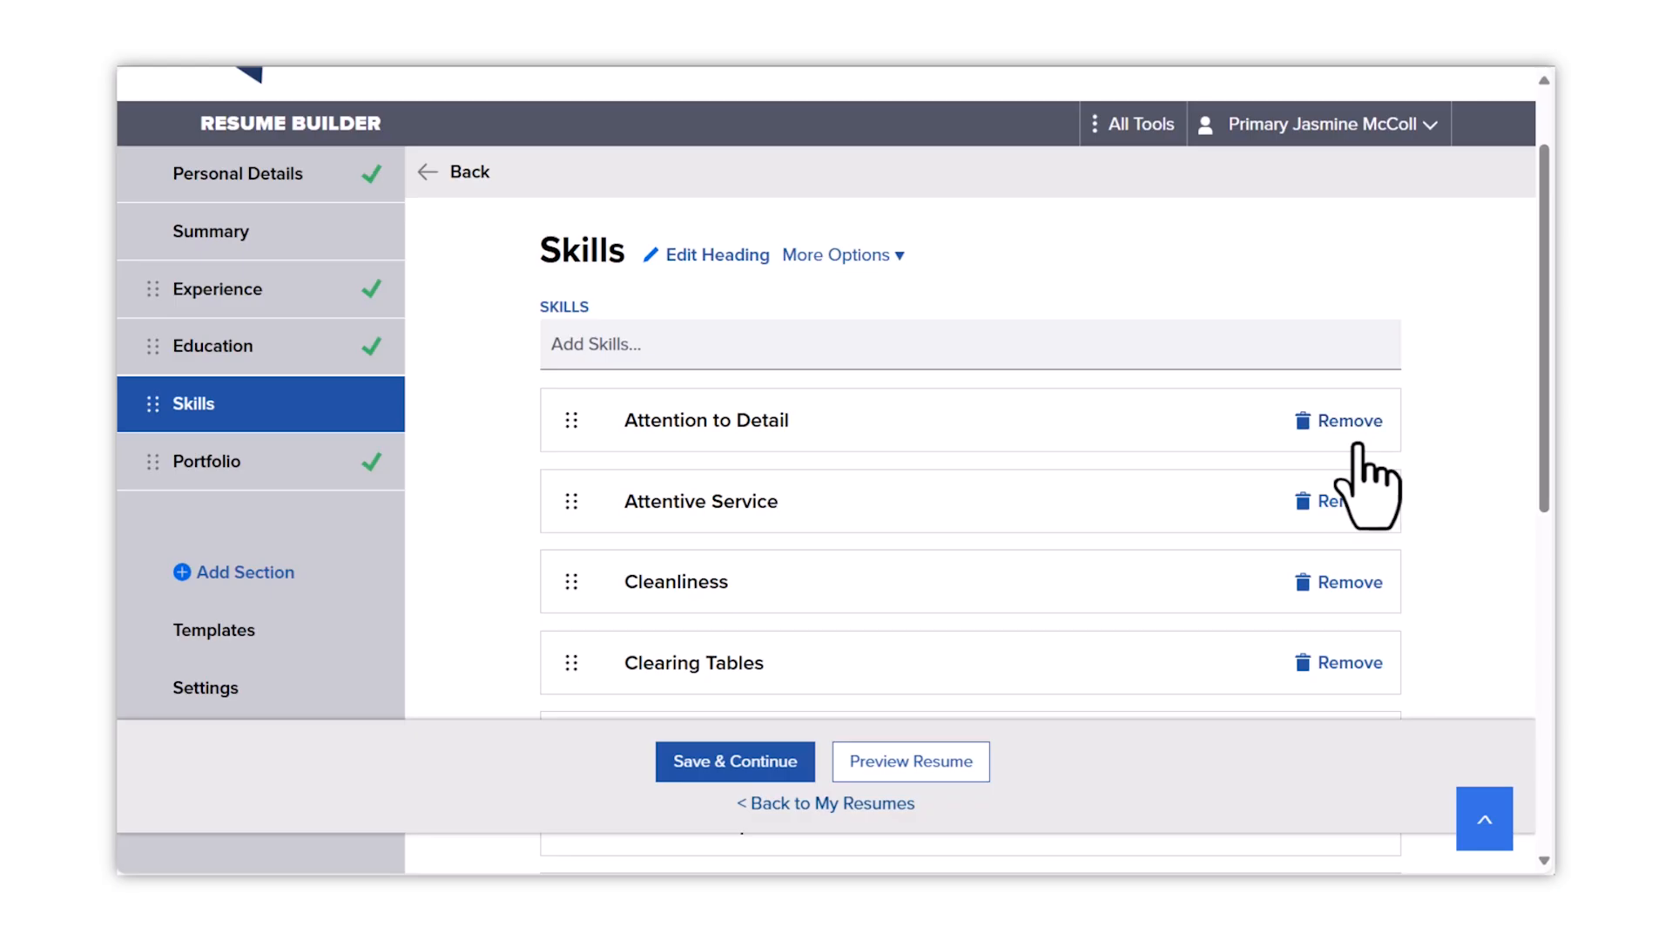
{"action": "left_click", "coordinate": [730, 762]}
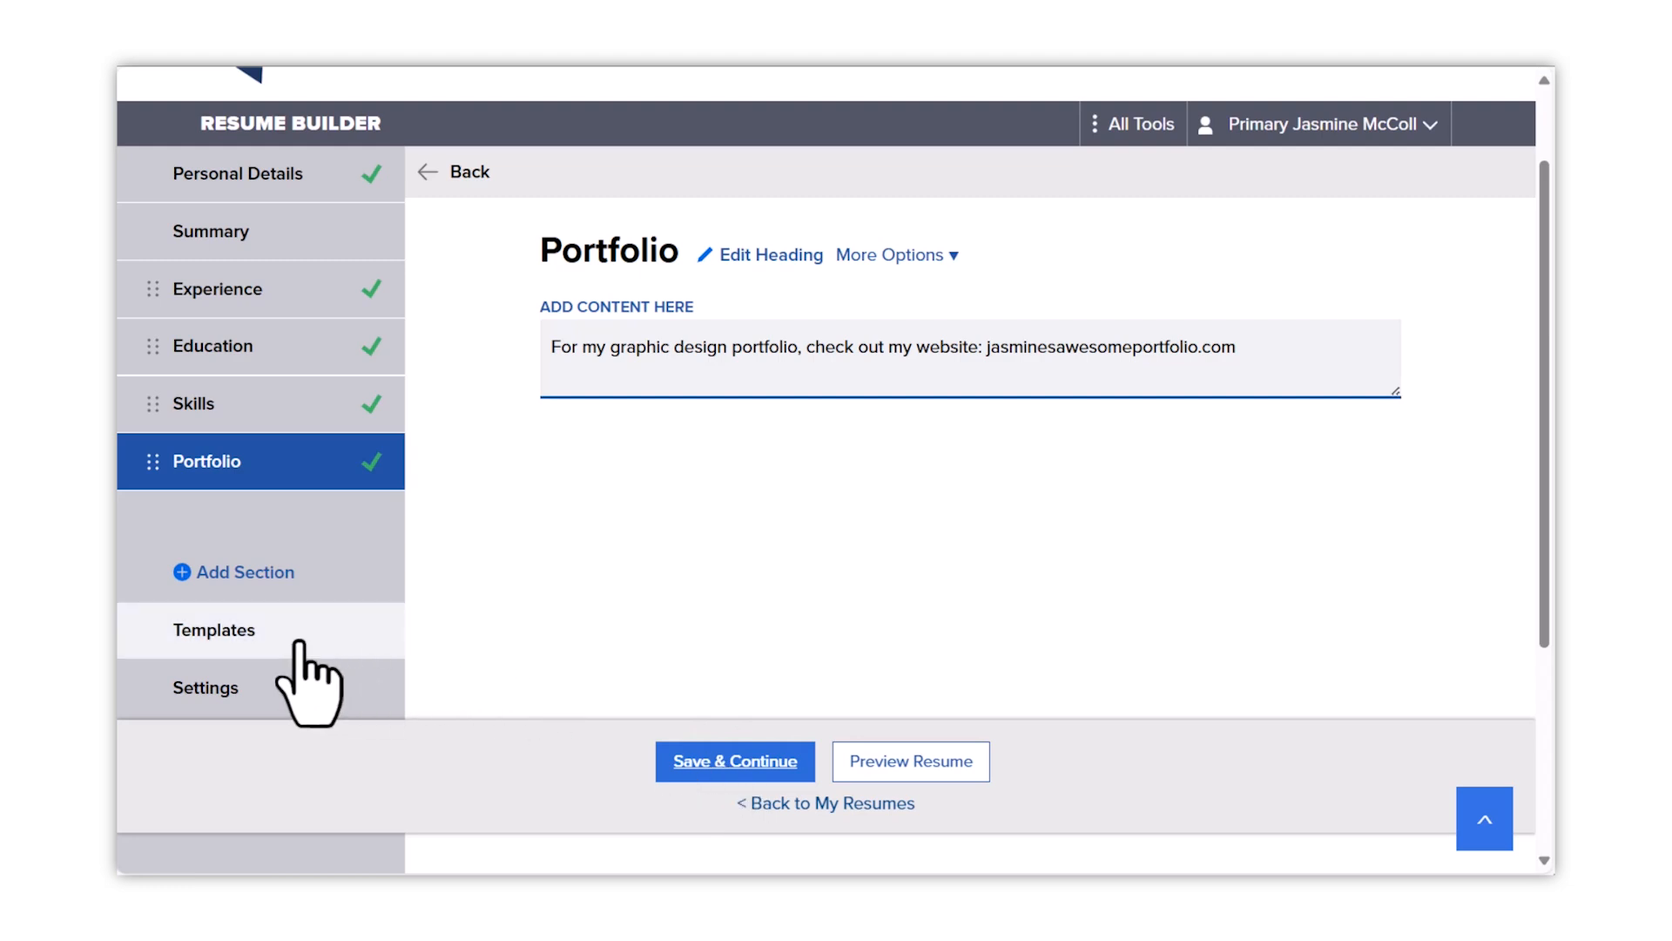
{"action": "left_click", "coordinate": [730, 762]}
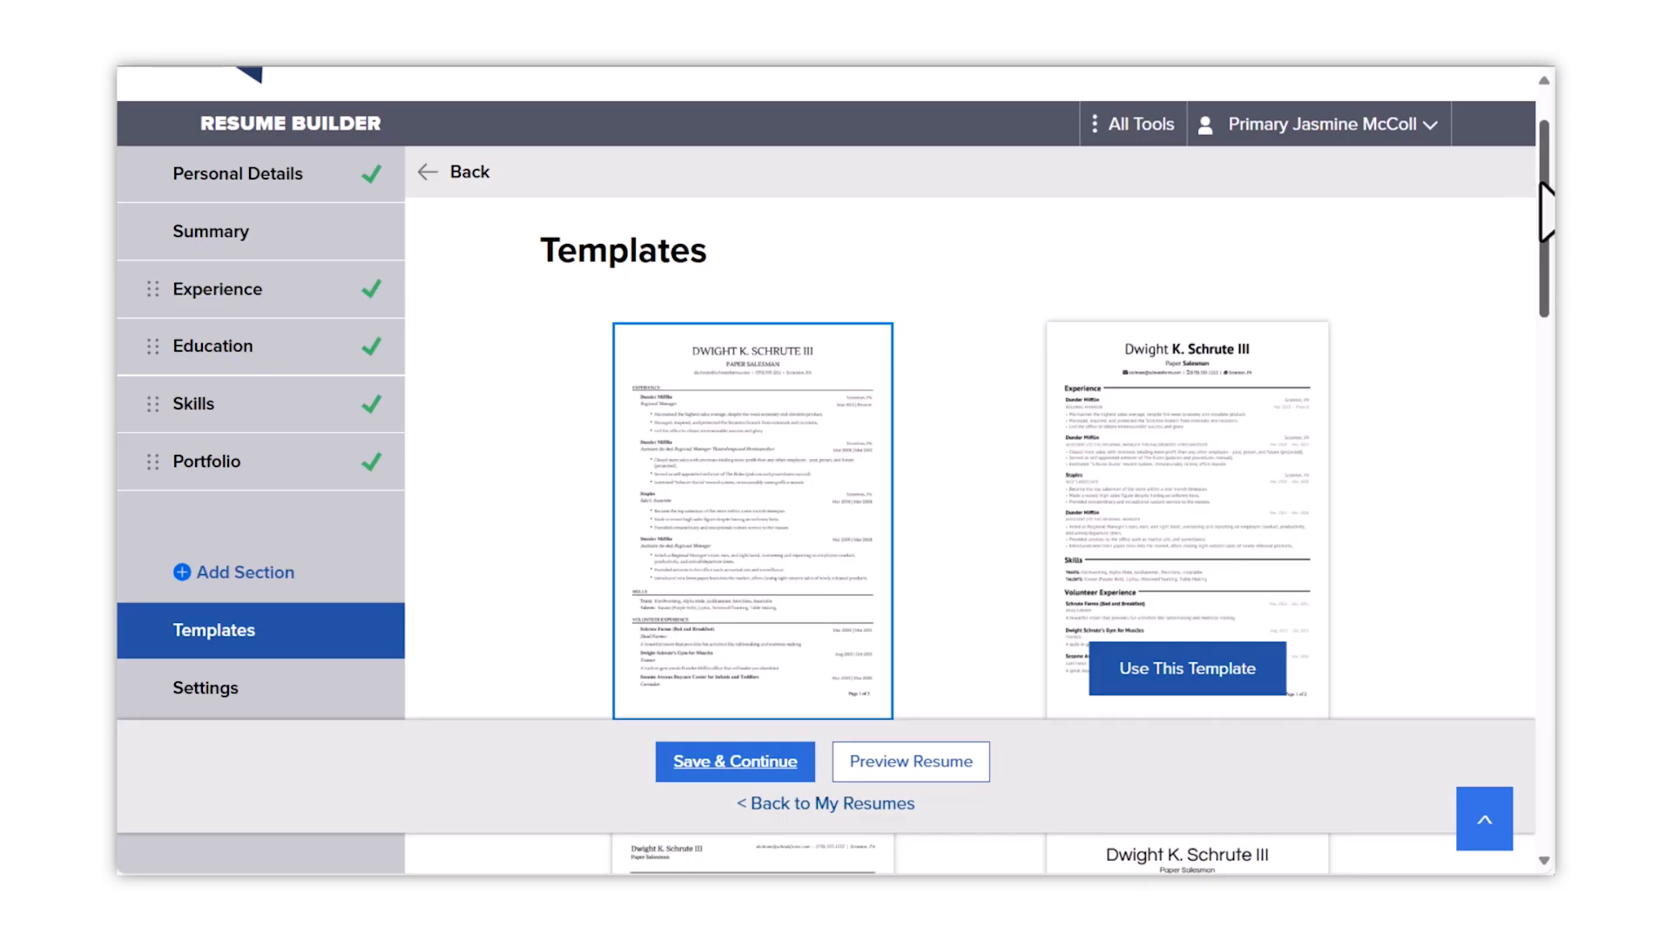
- Apply Template 2 to the resume and save the template choice
{"action": "mouse_move", "coordinate": [1546, 209]}
{"action": "left_mouse_down"}
{"action": "mouse_move", "coordinate": [1543, 379]}
{"action": "mouse_move", "coordinate": [1543, 232]}
{"action": "left_mouse_up"}
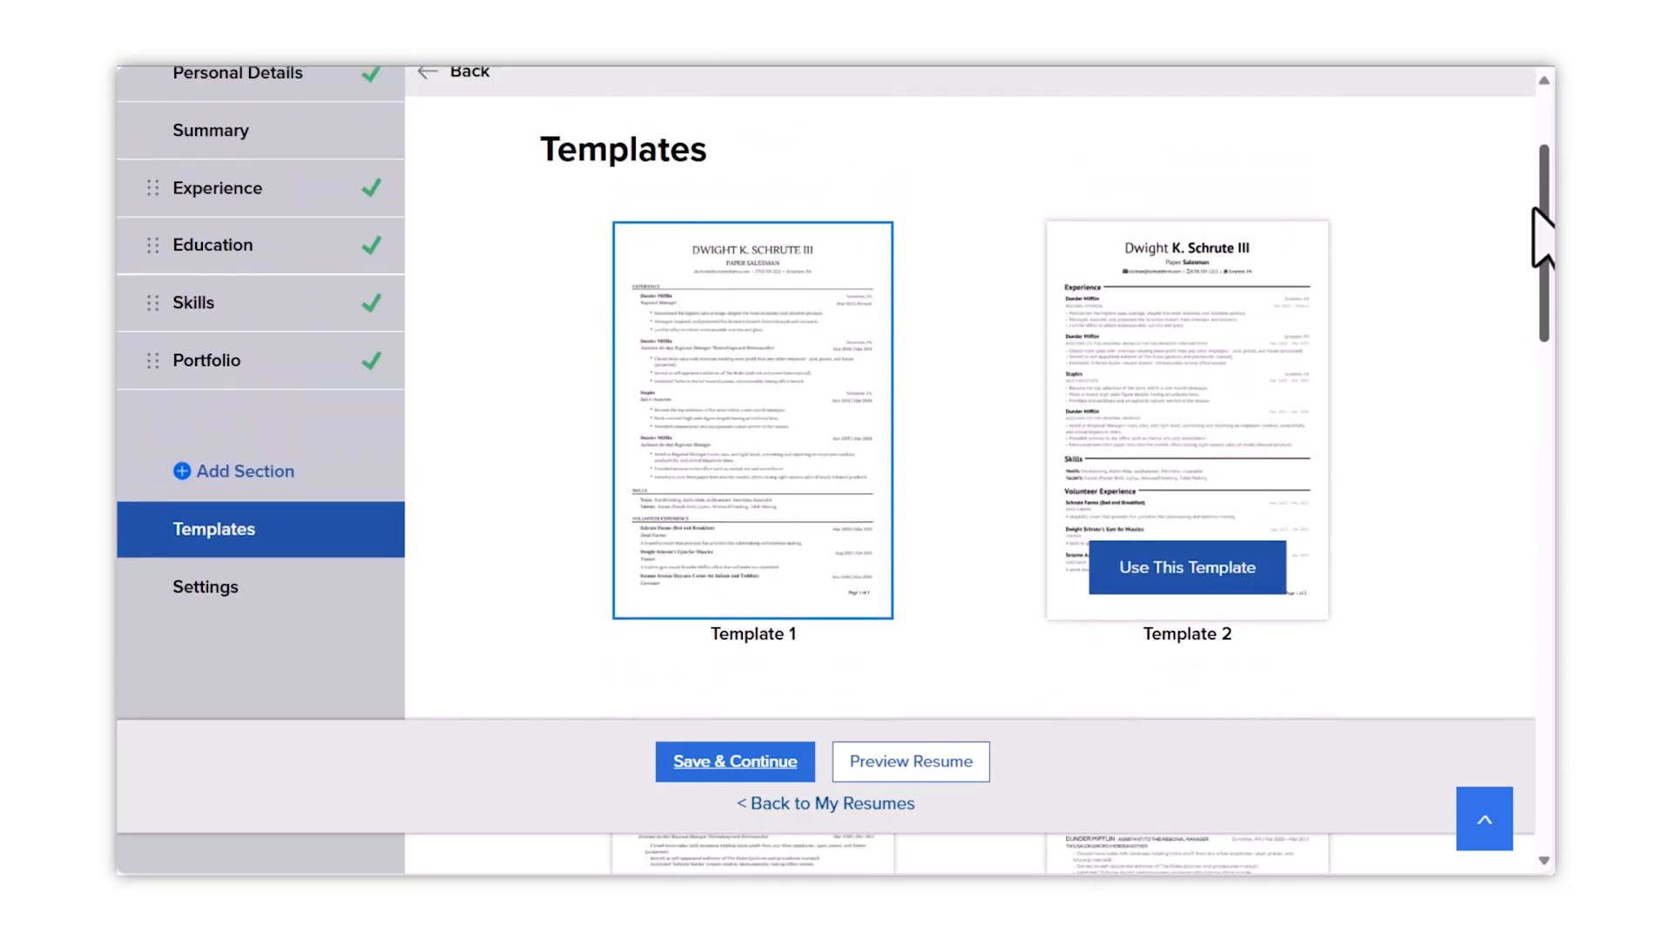
{"action": "left_click", "coordinate": [1202, 568]}
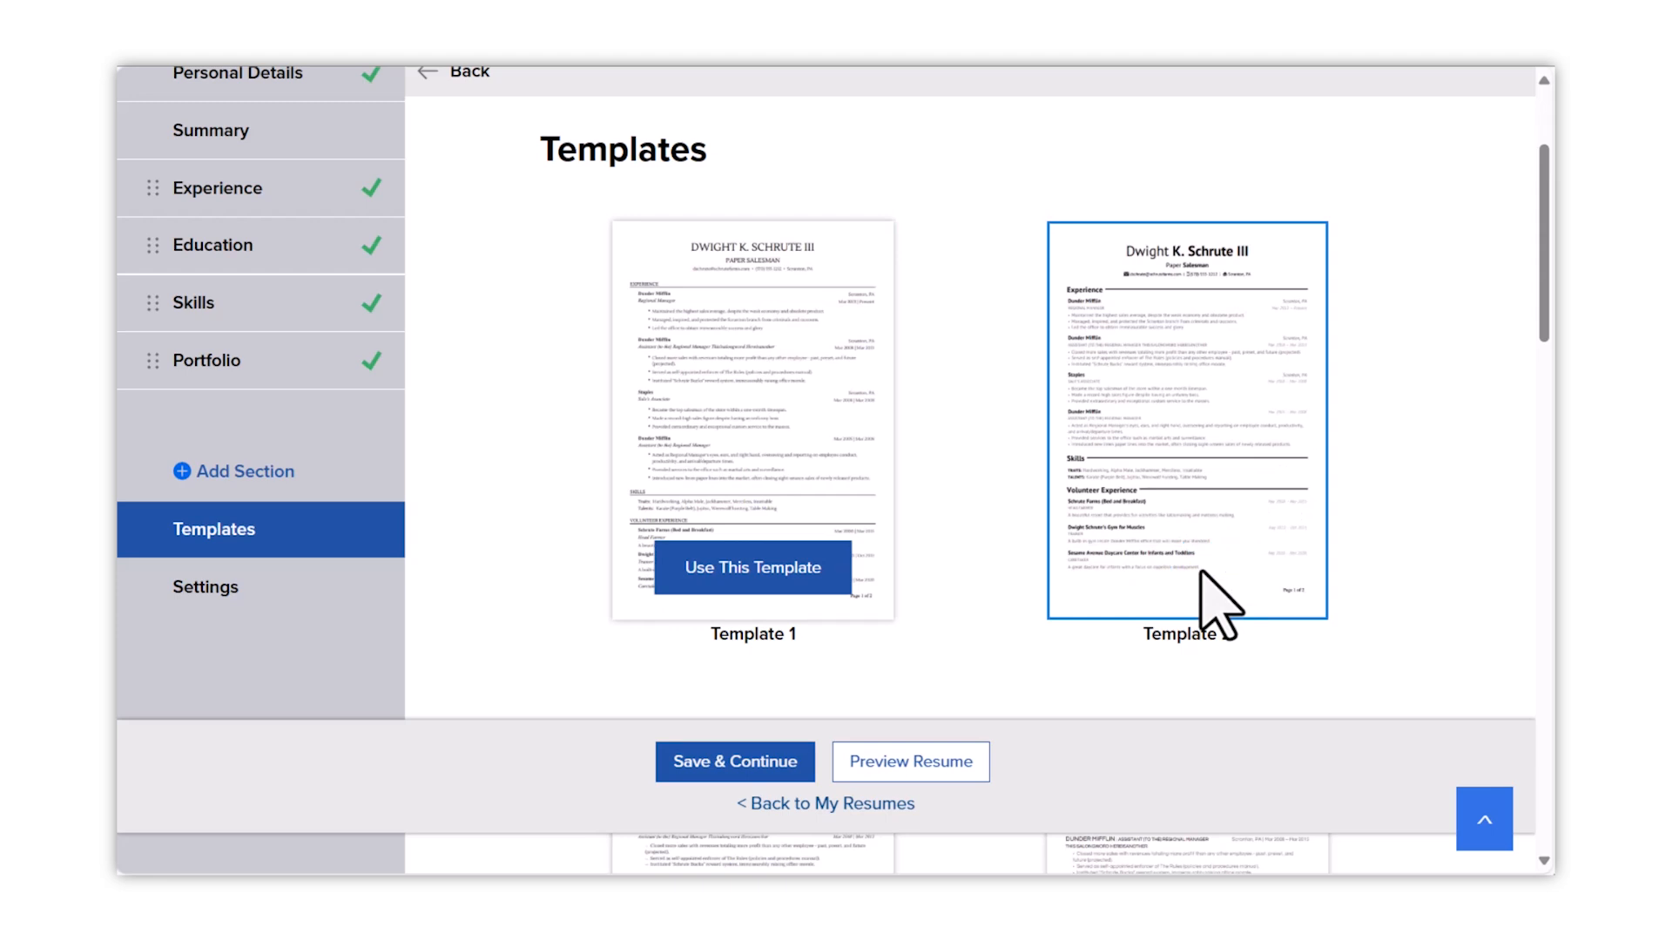
{"action": "left_click", "coordinate": [789, 761]}
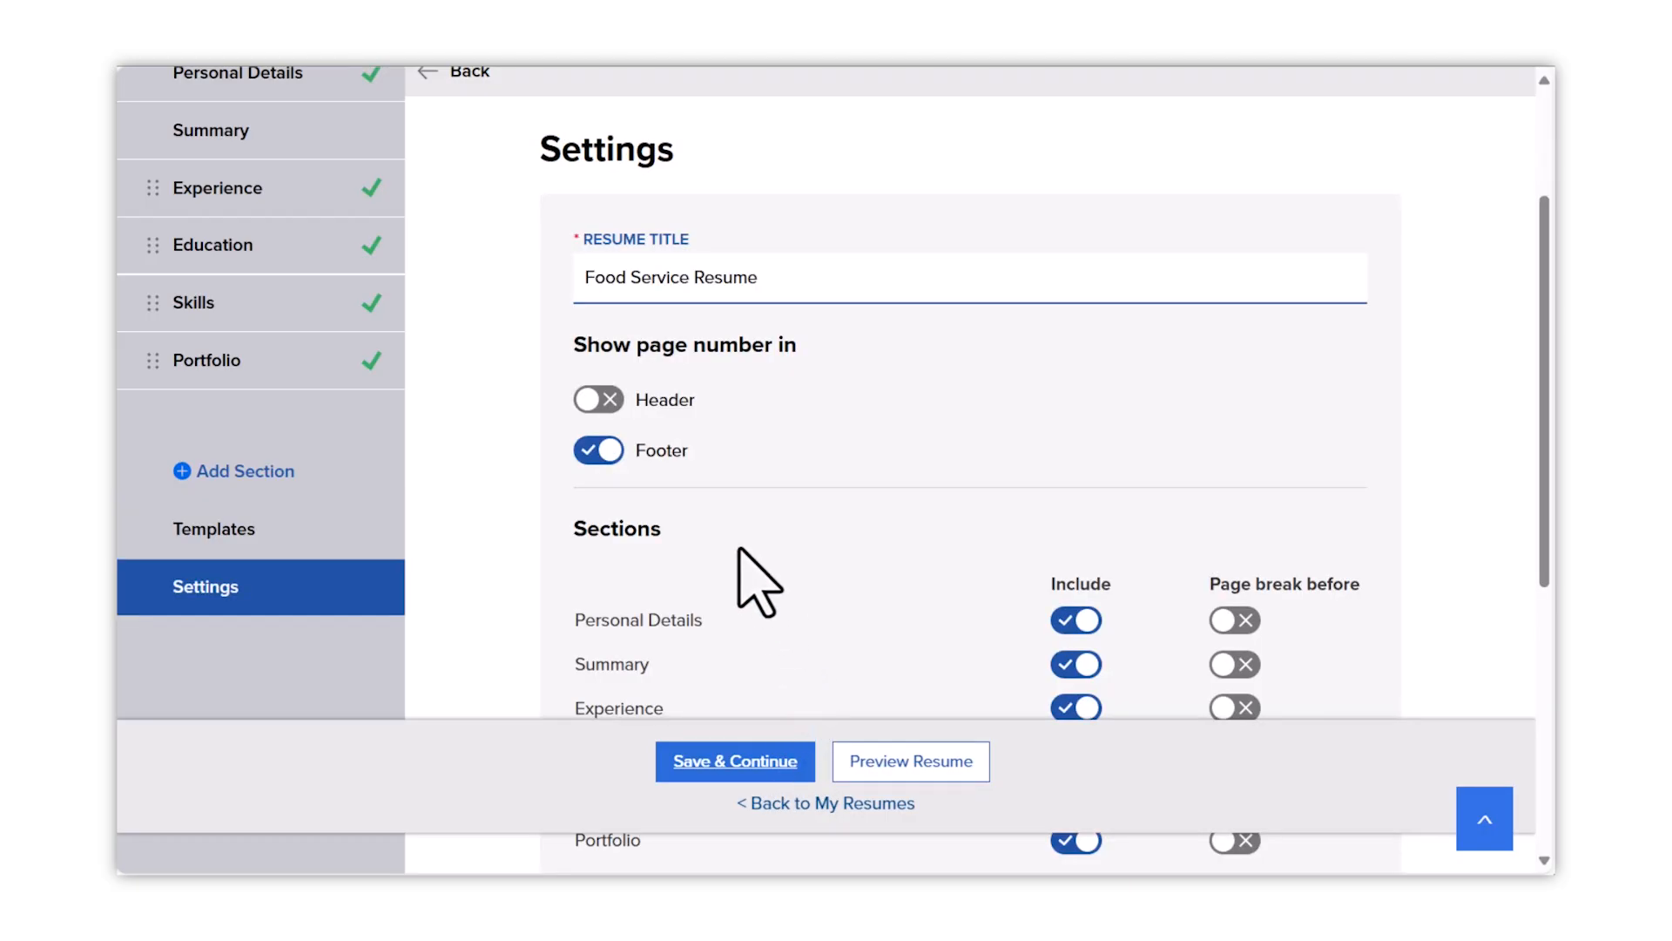
- Turn on header and footer page numbers and exclude the Summary section
{"action": "left_click", "coordinate": [612, 400]}
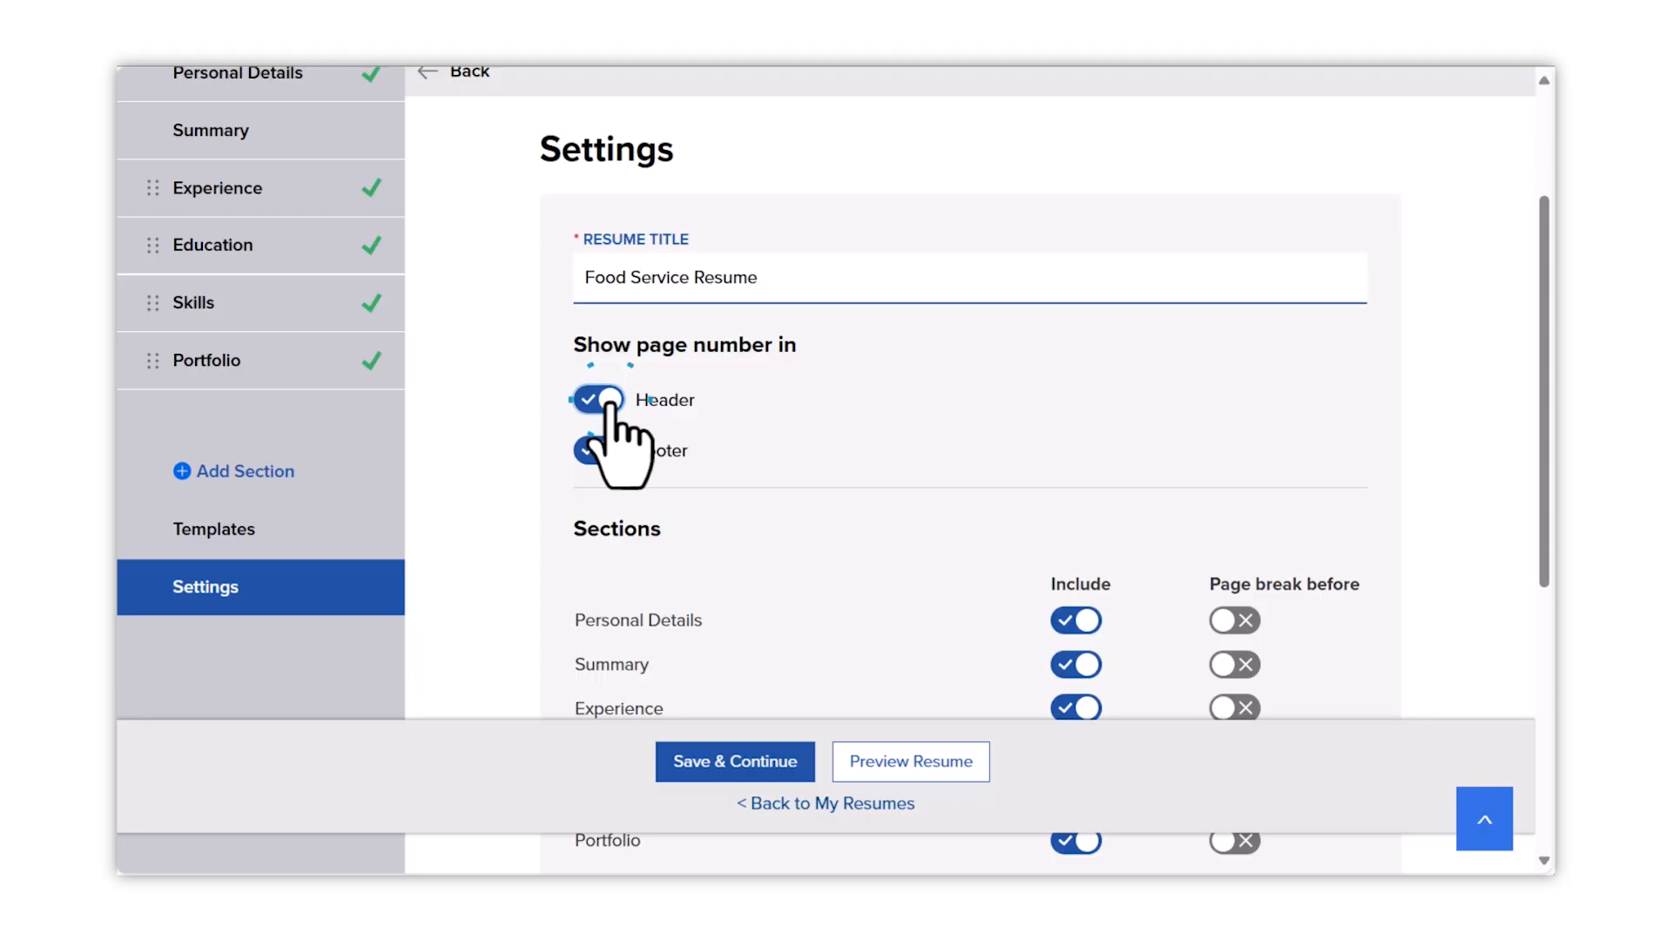
{"action": "left_click", "coordinate": [610, 451]}
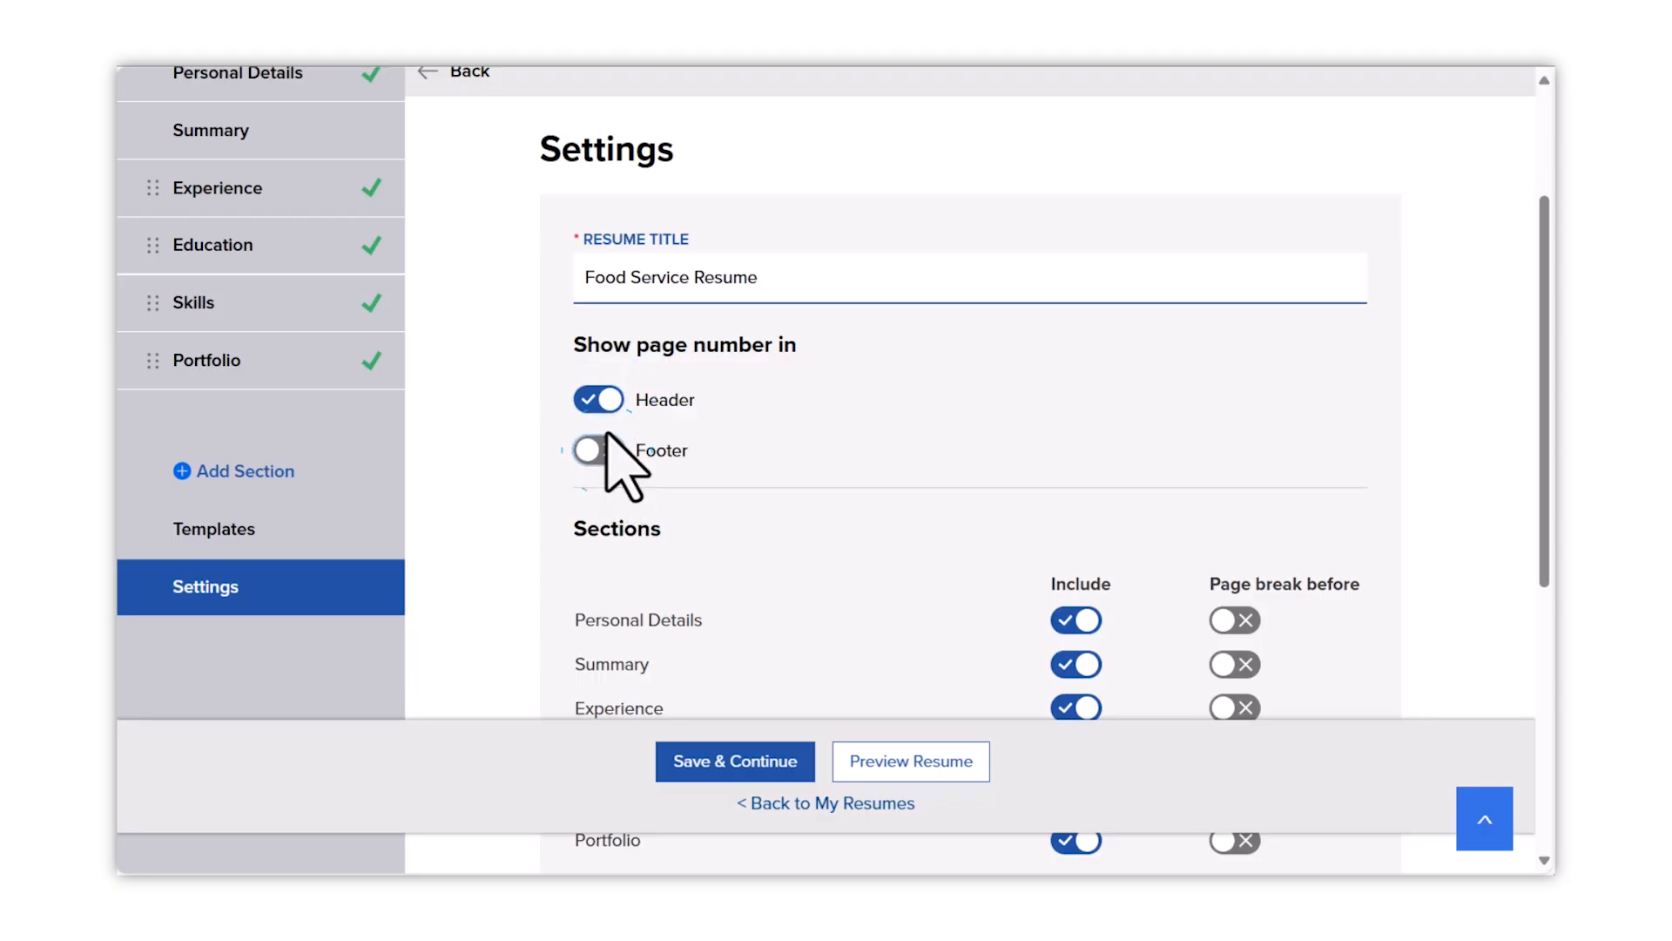
{"action": "left_click", "coordinate": [610, 401]}
{"action": "left_click", "coordinate": [610, 401]}
{"action": "left_click", "coordinate": [603, 451]}
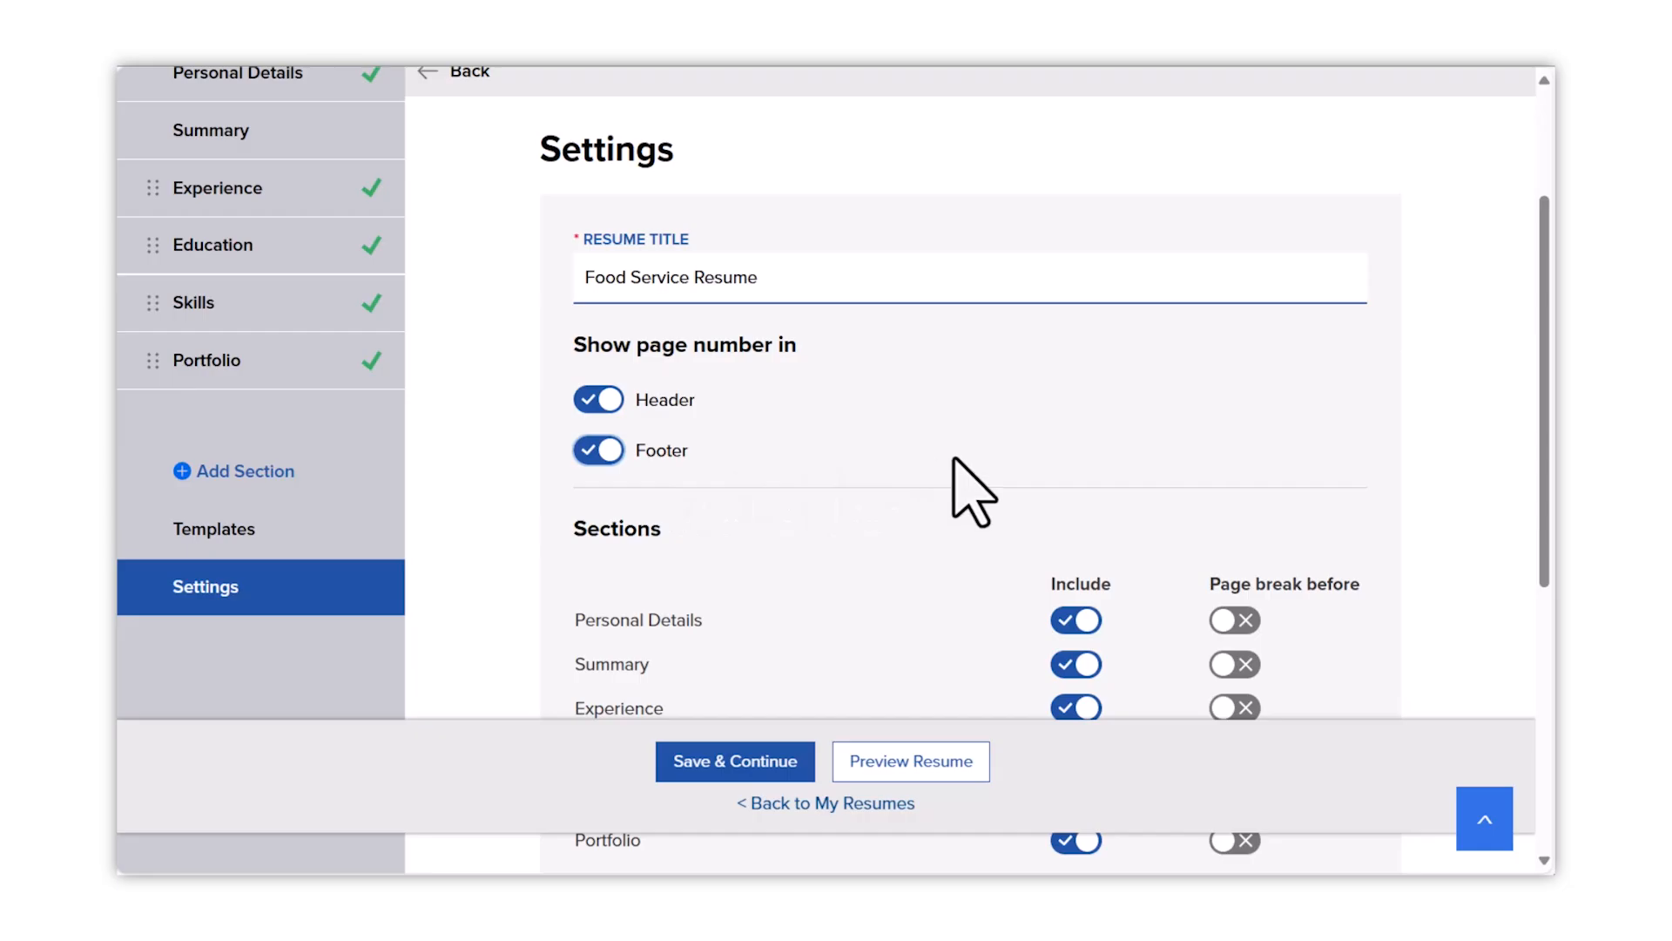
{"action": "scroll", "coordinate": [955, 457], "scroll_direction": "down", "scroll_amount": 3}
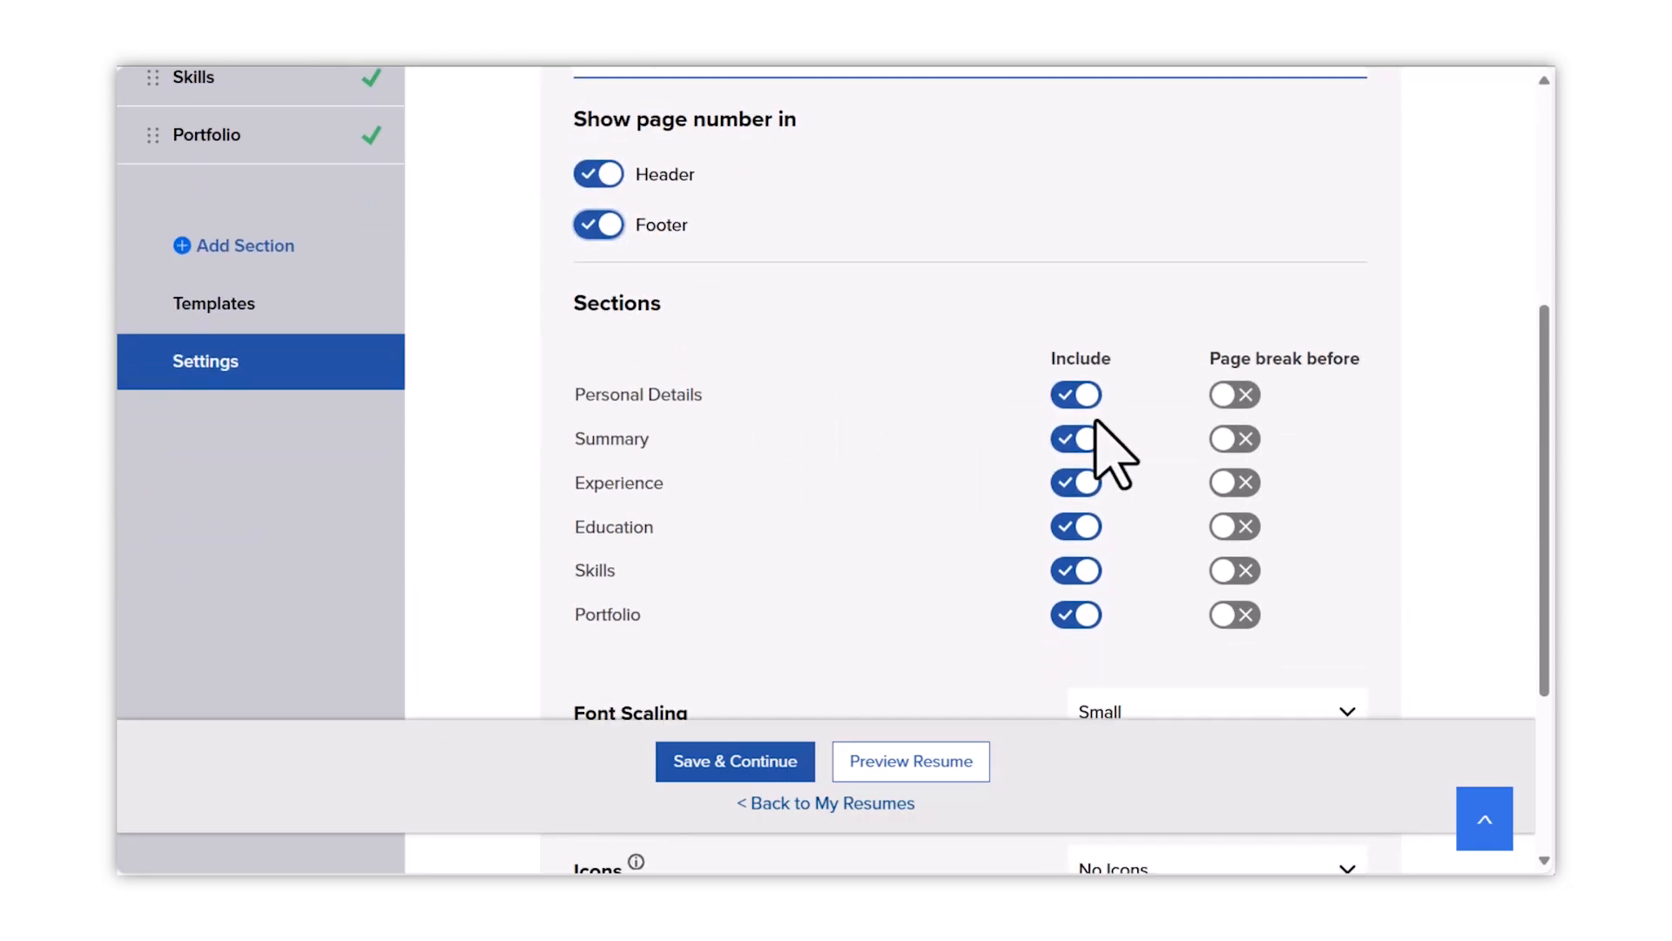
{"action": "left_click", "coordinate": [1077, 438]}
{"action": "scroll", "coordinate": [1077, 437], "scroll_direction": "up", "scroll_amount": 1}
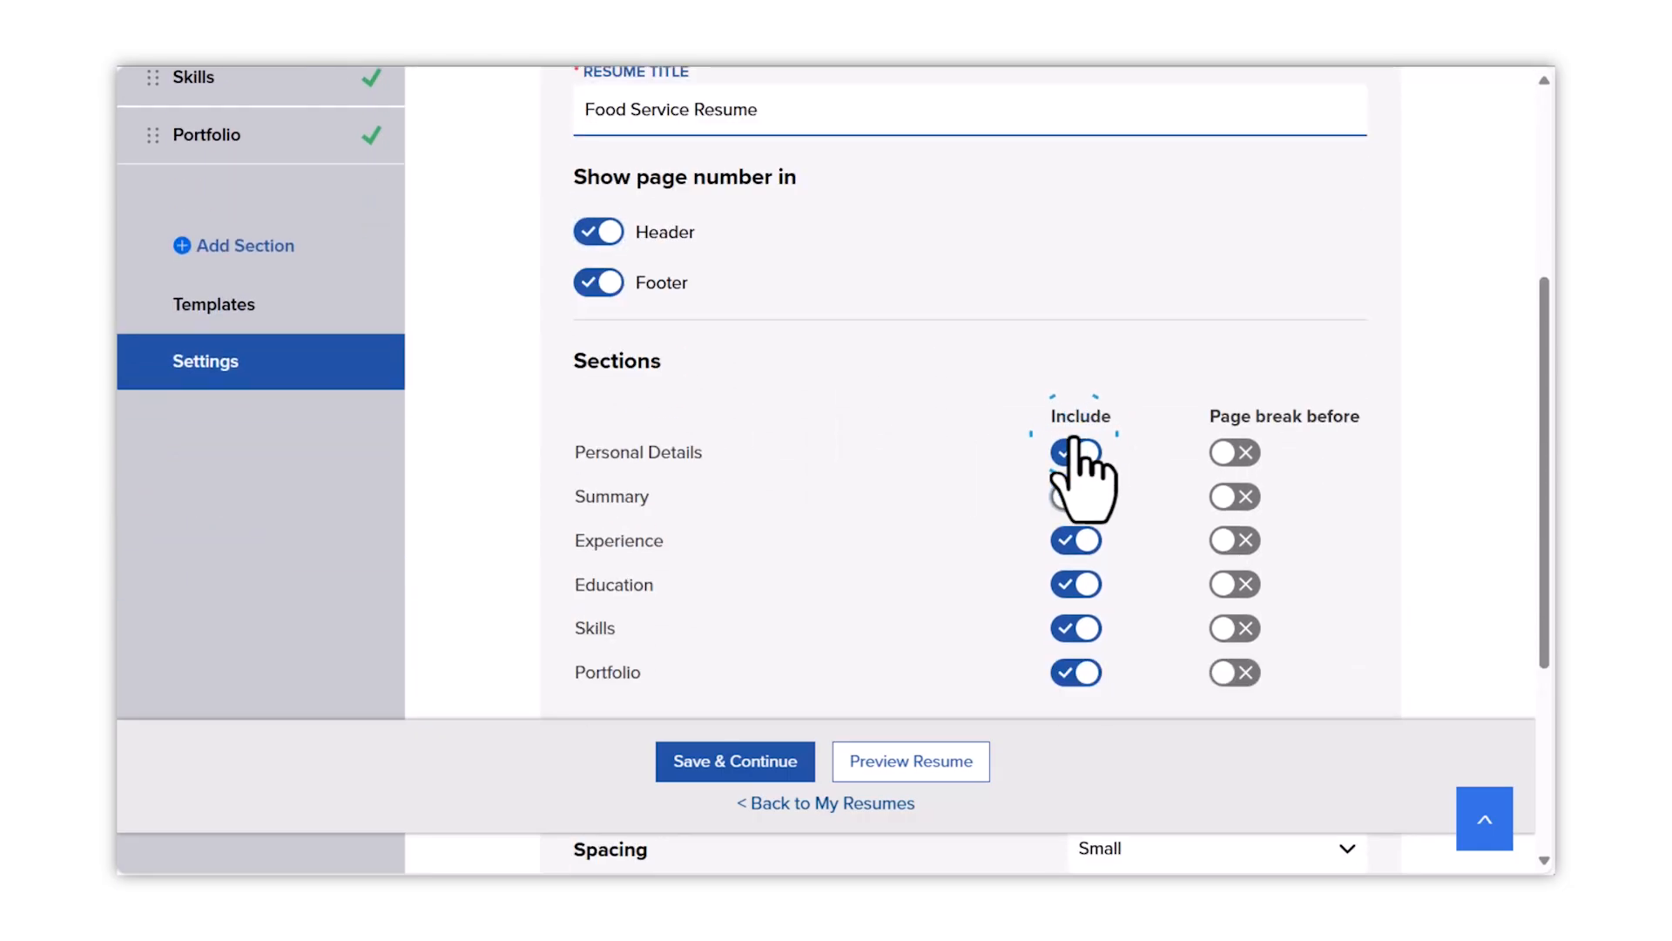
- Set font scaling and spacing to Medium and icons to Solid
{"action": "left_click_drag", "start_coordinate": [1547, 427], "coordinate": [1522, 609]}
{"action": "left_click", "coordinate": [1211, 421]}
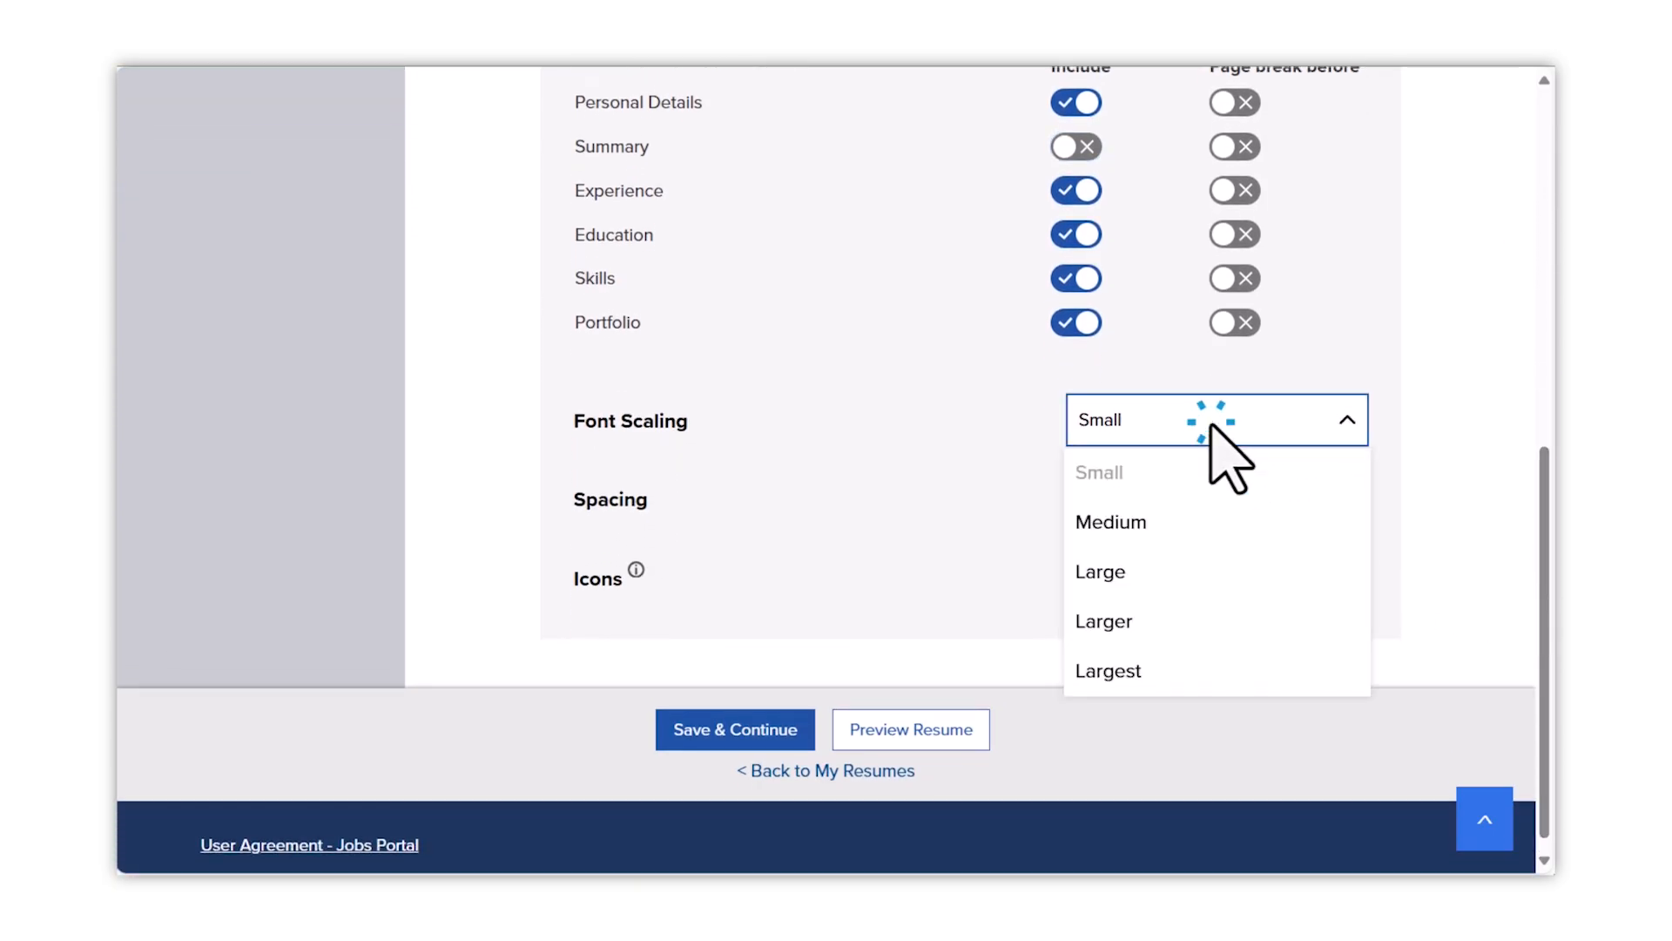
{"action": "left_click", "coordinate": [1160, 517]}
{"action": "left_click", "coordinate": [1164, 510]}
{"action": "left_click", "coordinate": [1112, 599]}
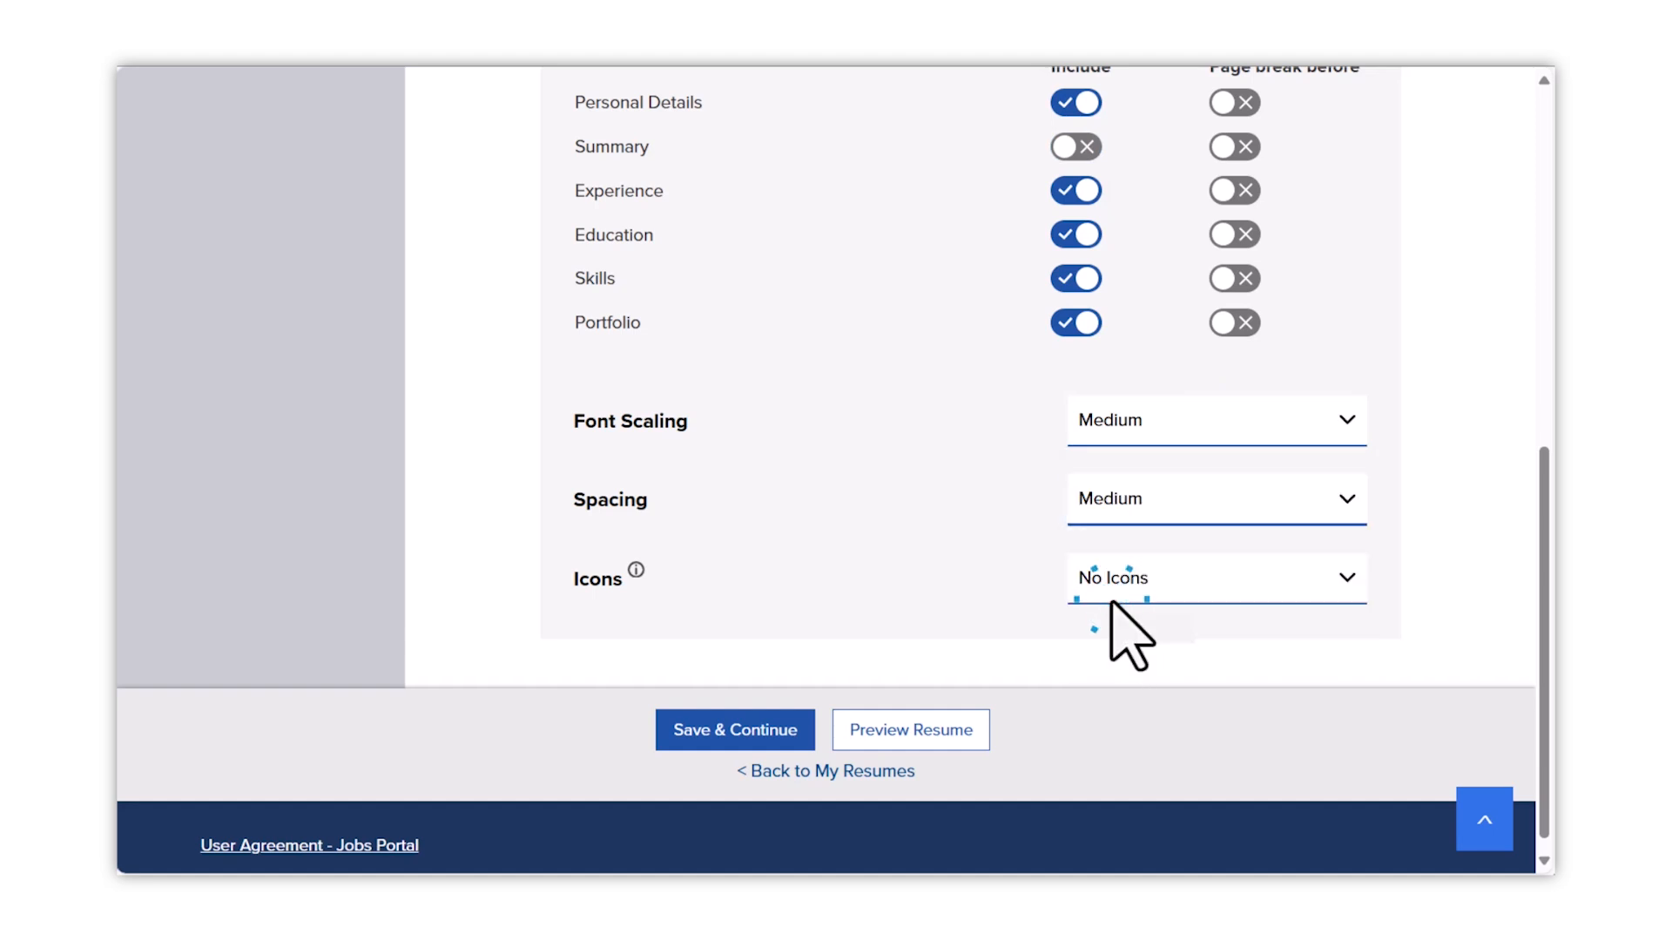
{"action": "left_click", "coordinate": [1335, 573]}
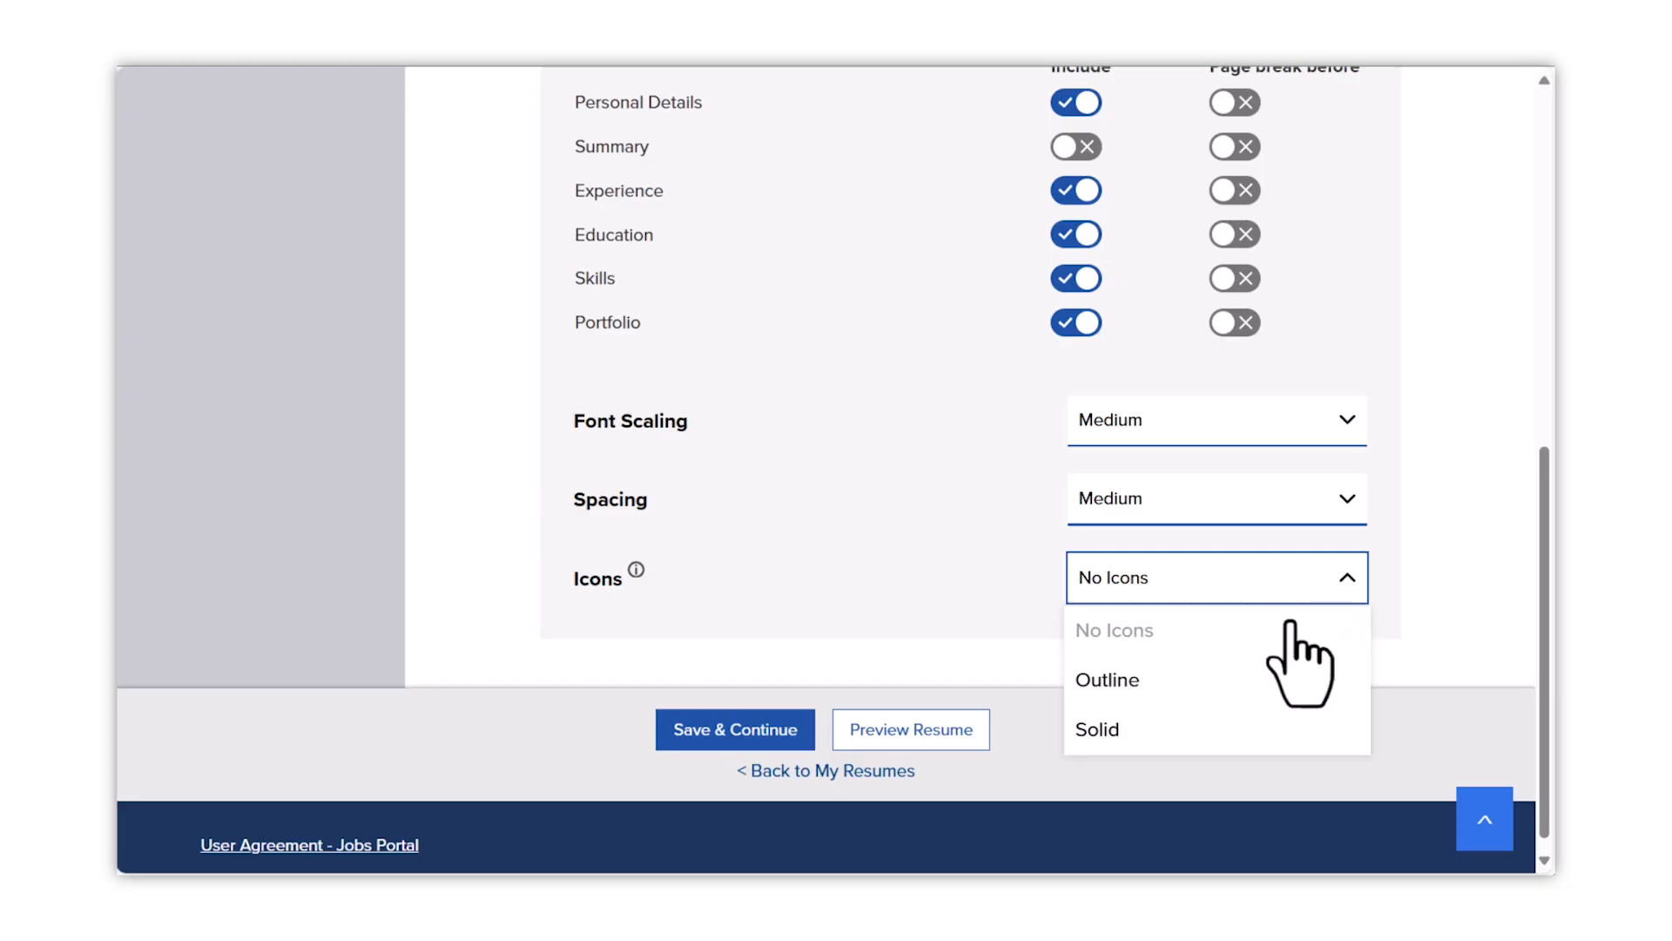
{"action": "left_click", "coordinate": [1243, 741]}
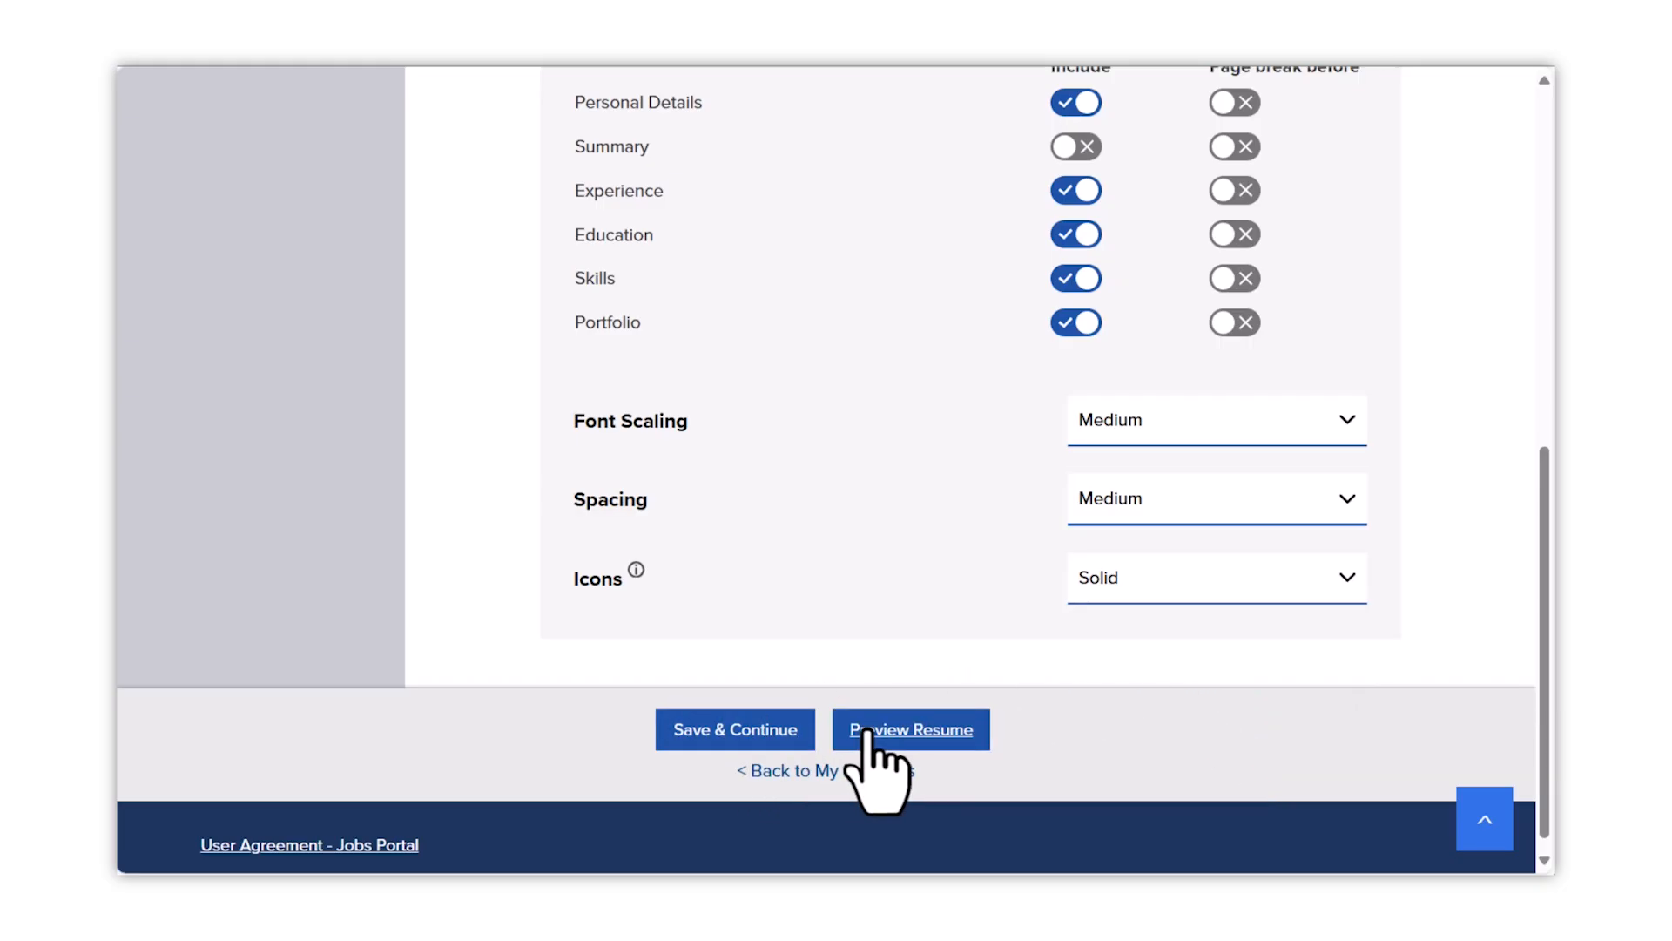
- Save the settings and open the one-page resume as a PDF preview
{"action": "left_click", "coordinate": [747, 732]}
{"action": "left_click", "coordinate": [710, 536]}
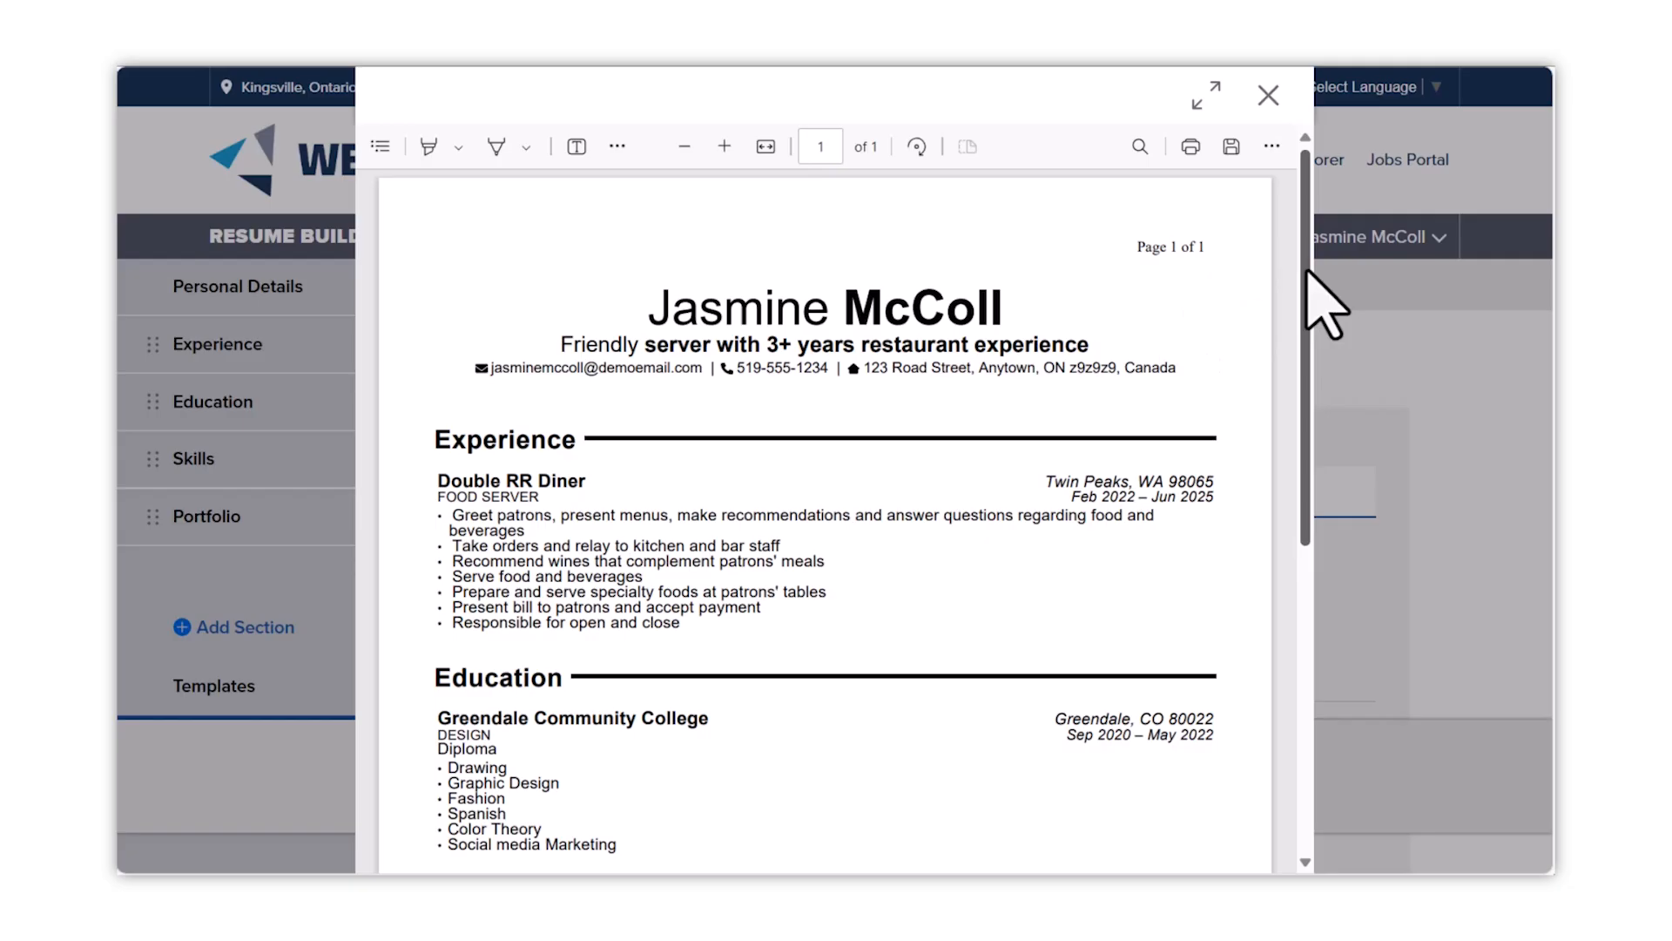
{"action": "left_click_drag", "start_coordinate": [1307, 270], "coordinate": [1363, 373]}
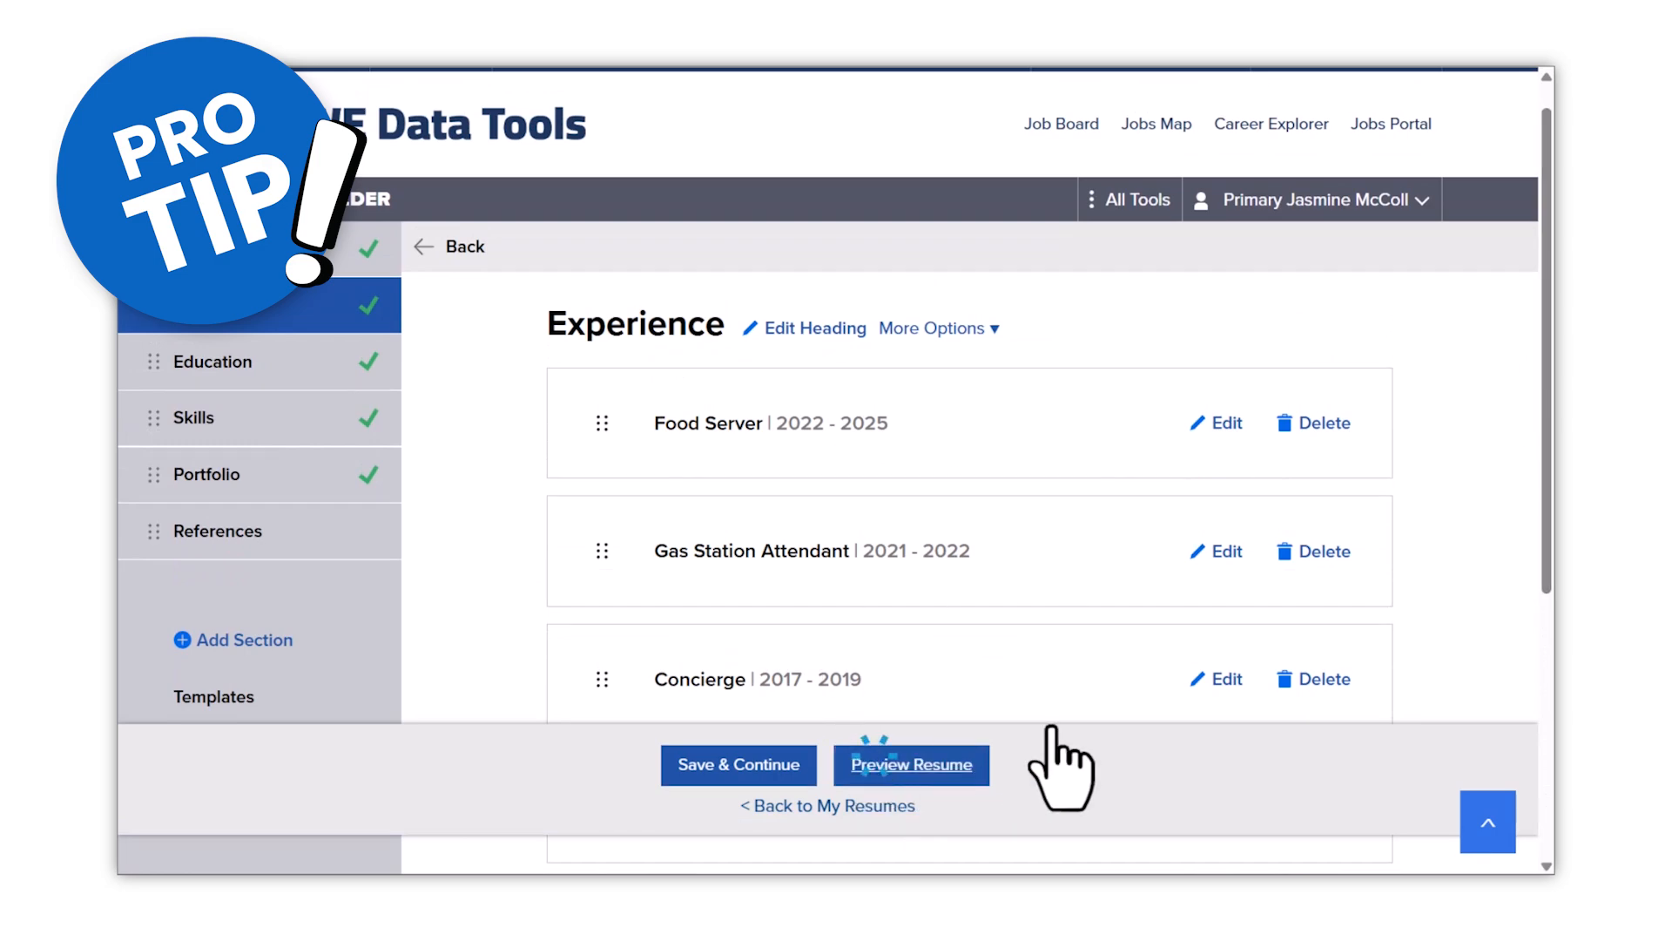
- Duplicate the Experience section and delete every copied job except Perfume Counter Attendant
{"action": "left_click", "coordinate": [958, 765]}
{"action": "left_click_drag", "start_coordinate": [1303, 348], "coordinate": [1300, 499]}
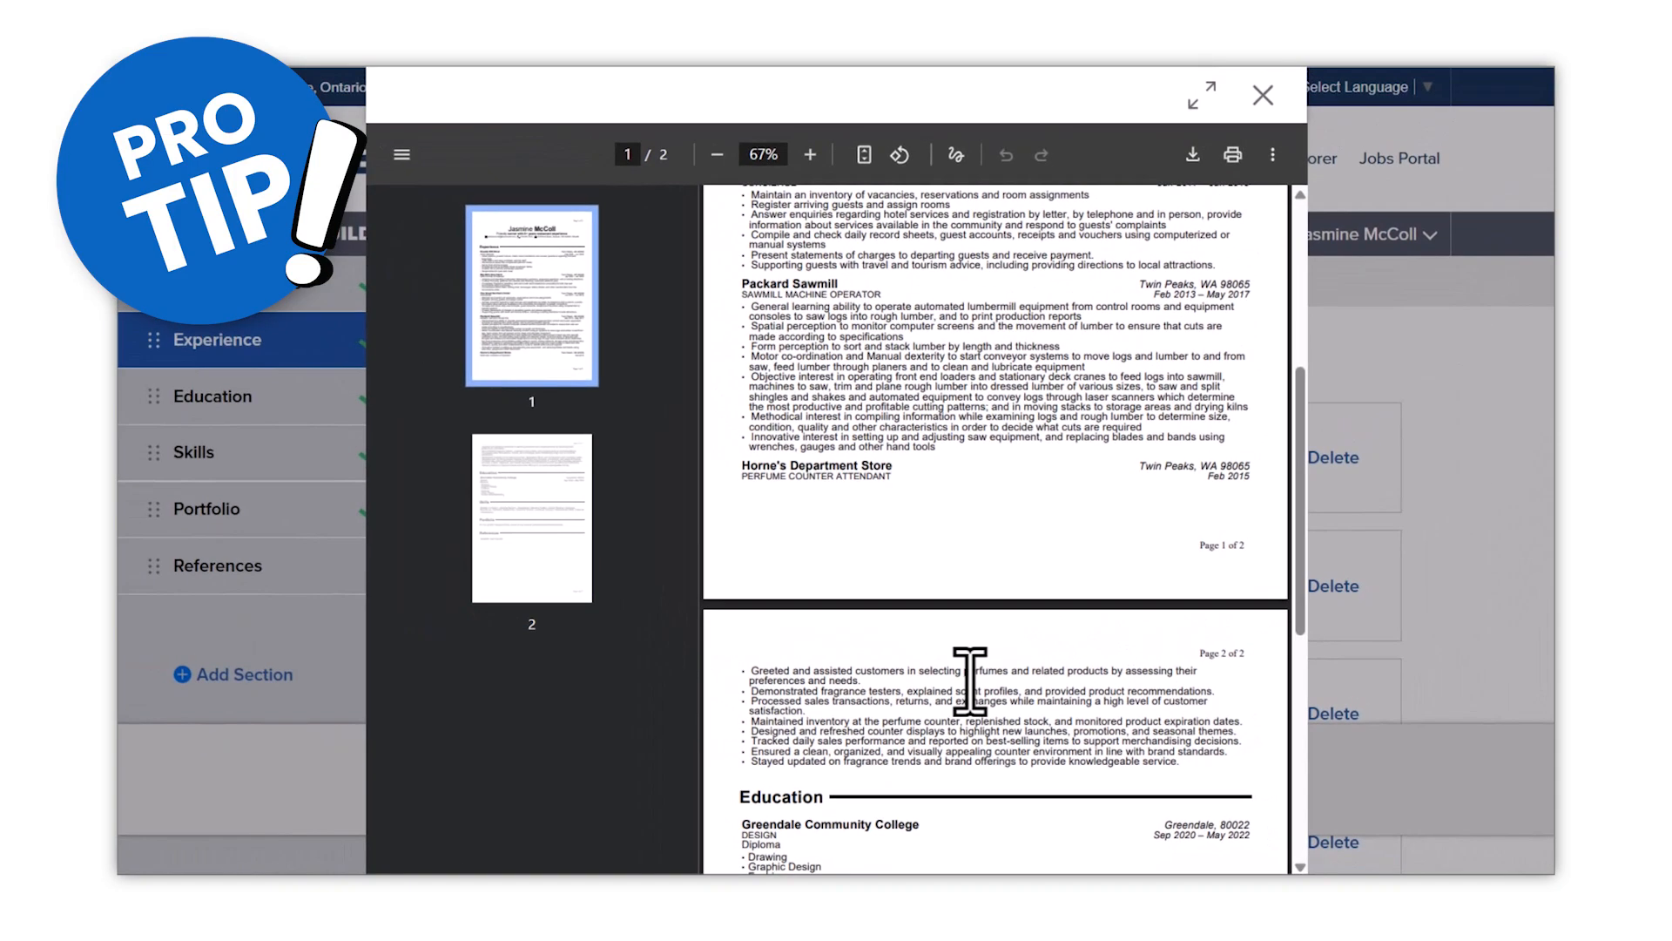
{"action": "left_click", "coordinate": [1264, 96]}
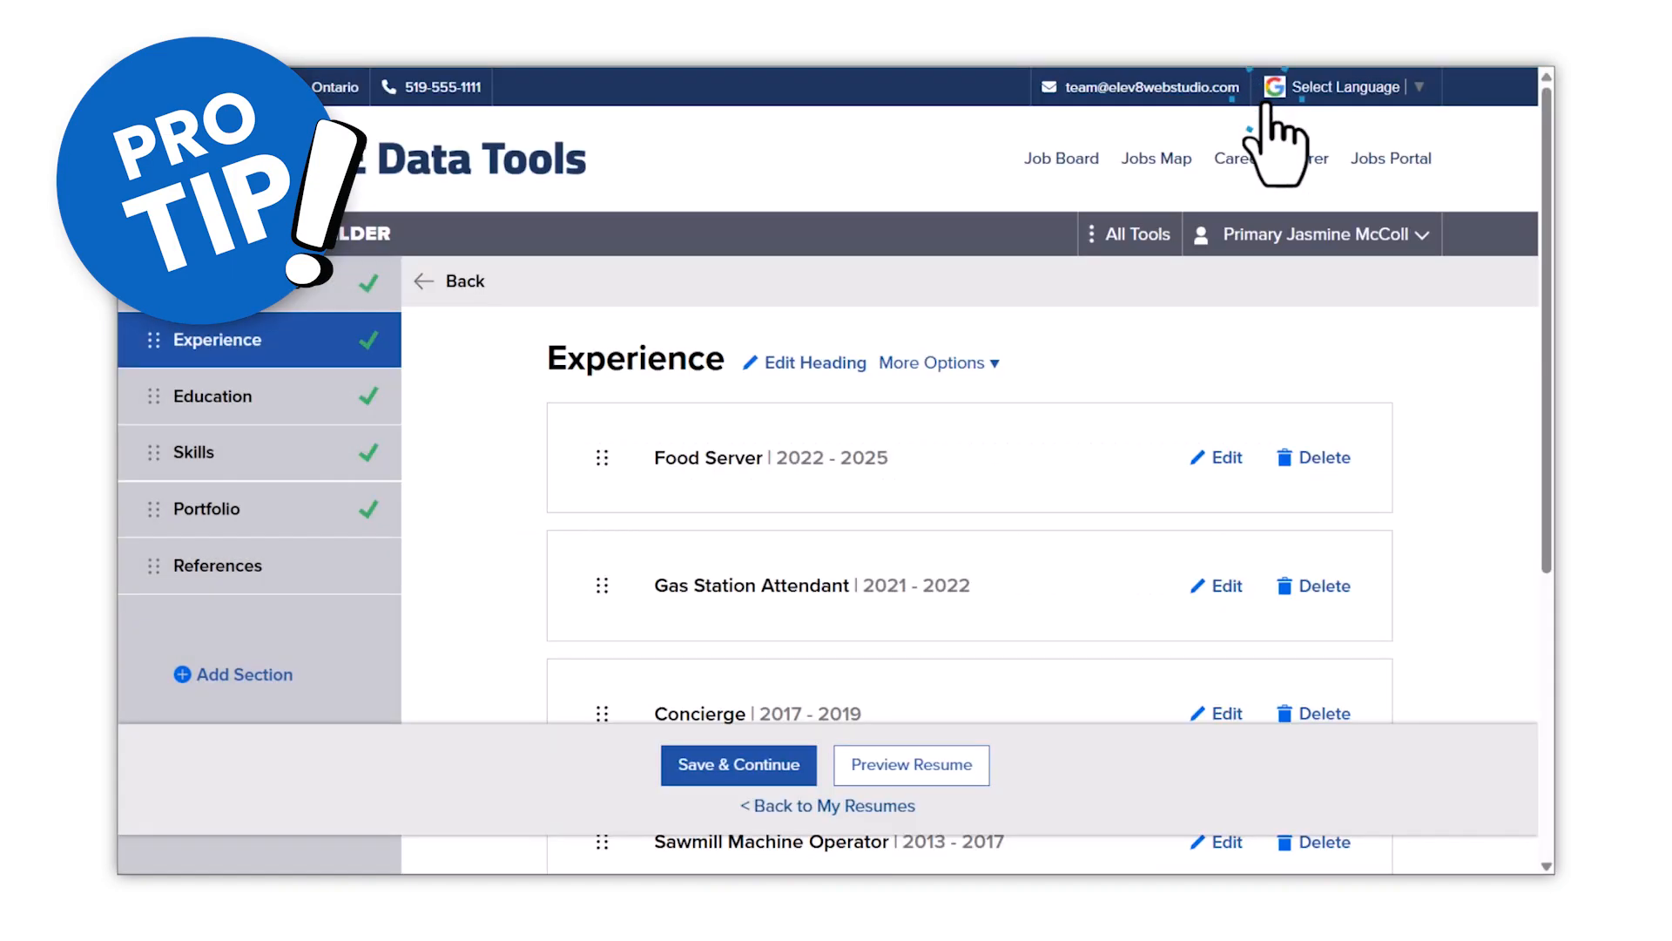
{"action": "left_click", "coordinate": [955, 367]}
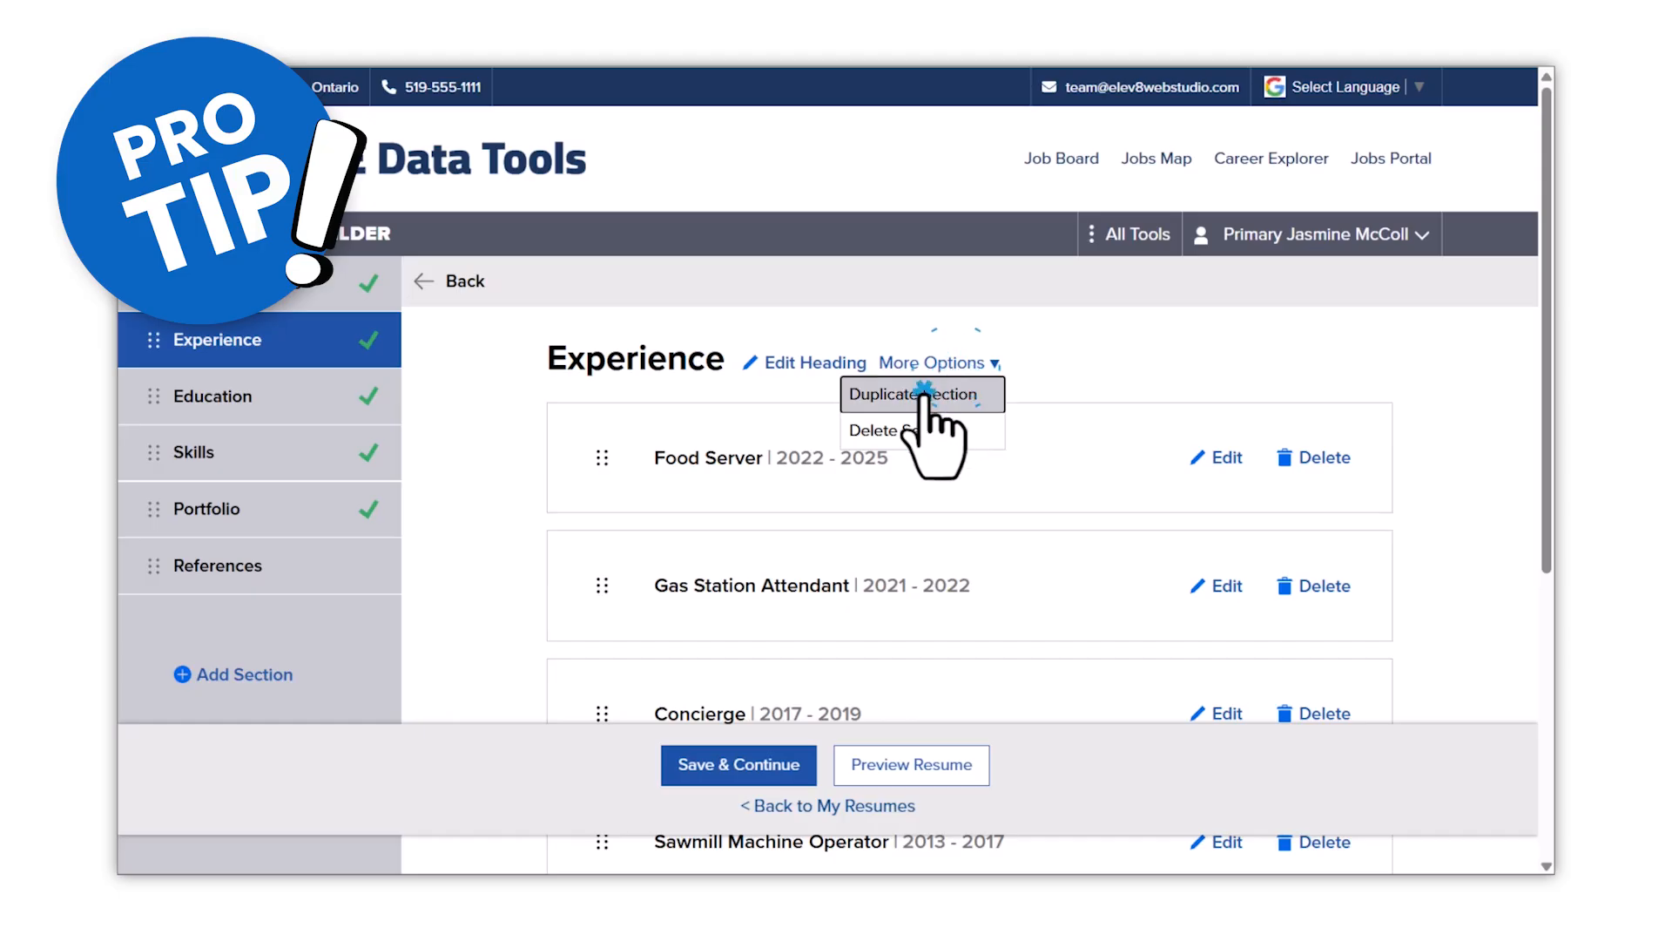
{"action": "left_click", "coordinate": [943, 388]}
{"action": "scroll", "coordinate": [542, 317], "scroll_direction": "down", "scroll_amount": 6}
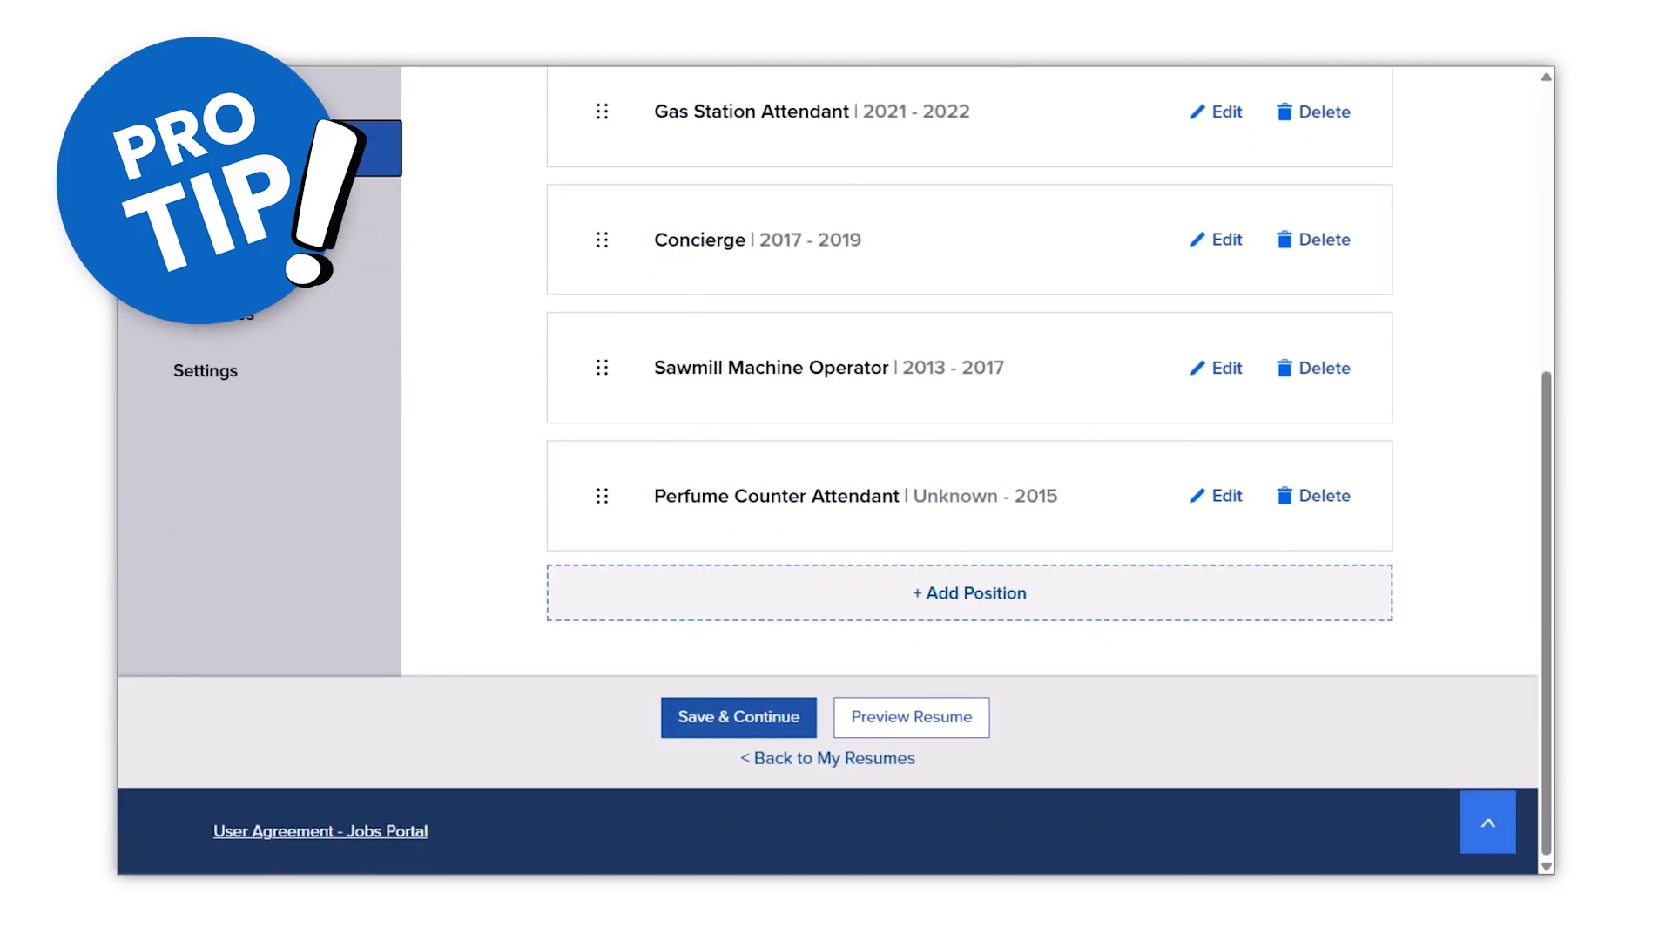
{"action": "left_click", "coordinate": [1318, 452]}
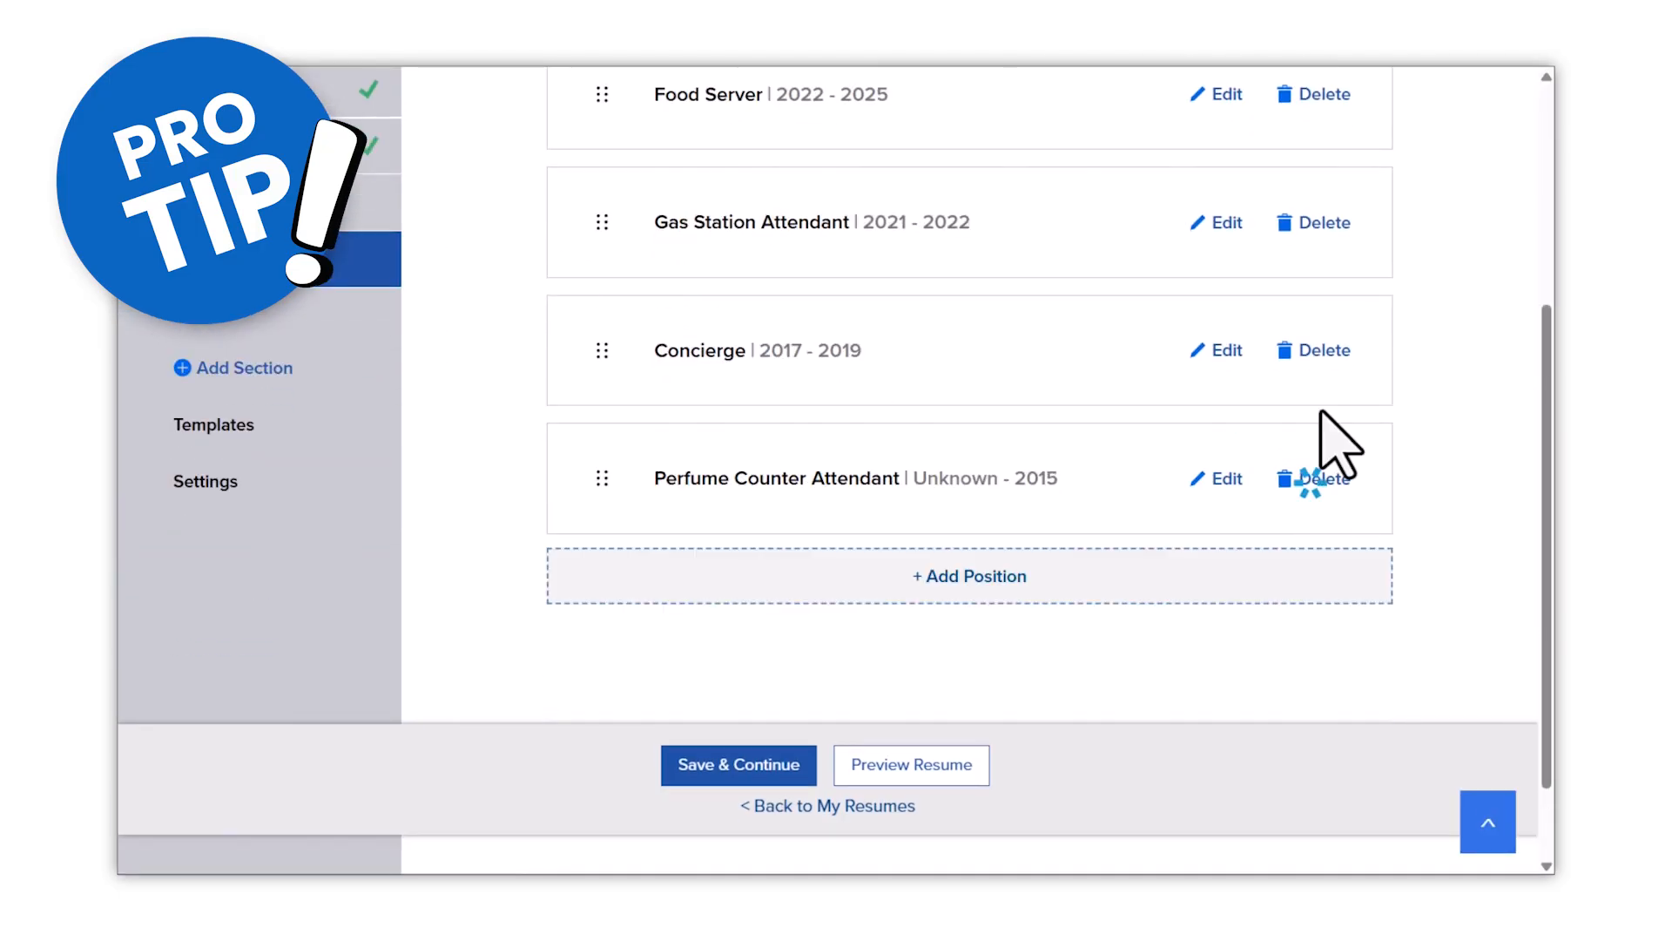
{"action": "left_click", "coordinate": [1318, 363]}
{"action": "left_click", "coordinate": [1319, 318]}
- Rename the copied section's heading to 'Experience - continued'
{"action": "left_click", "coordinate": [754, 220]}
{"action": "left_click", "coordinate": [722, 218]}
{"action": "type", "text": "- continued"}
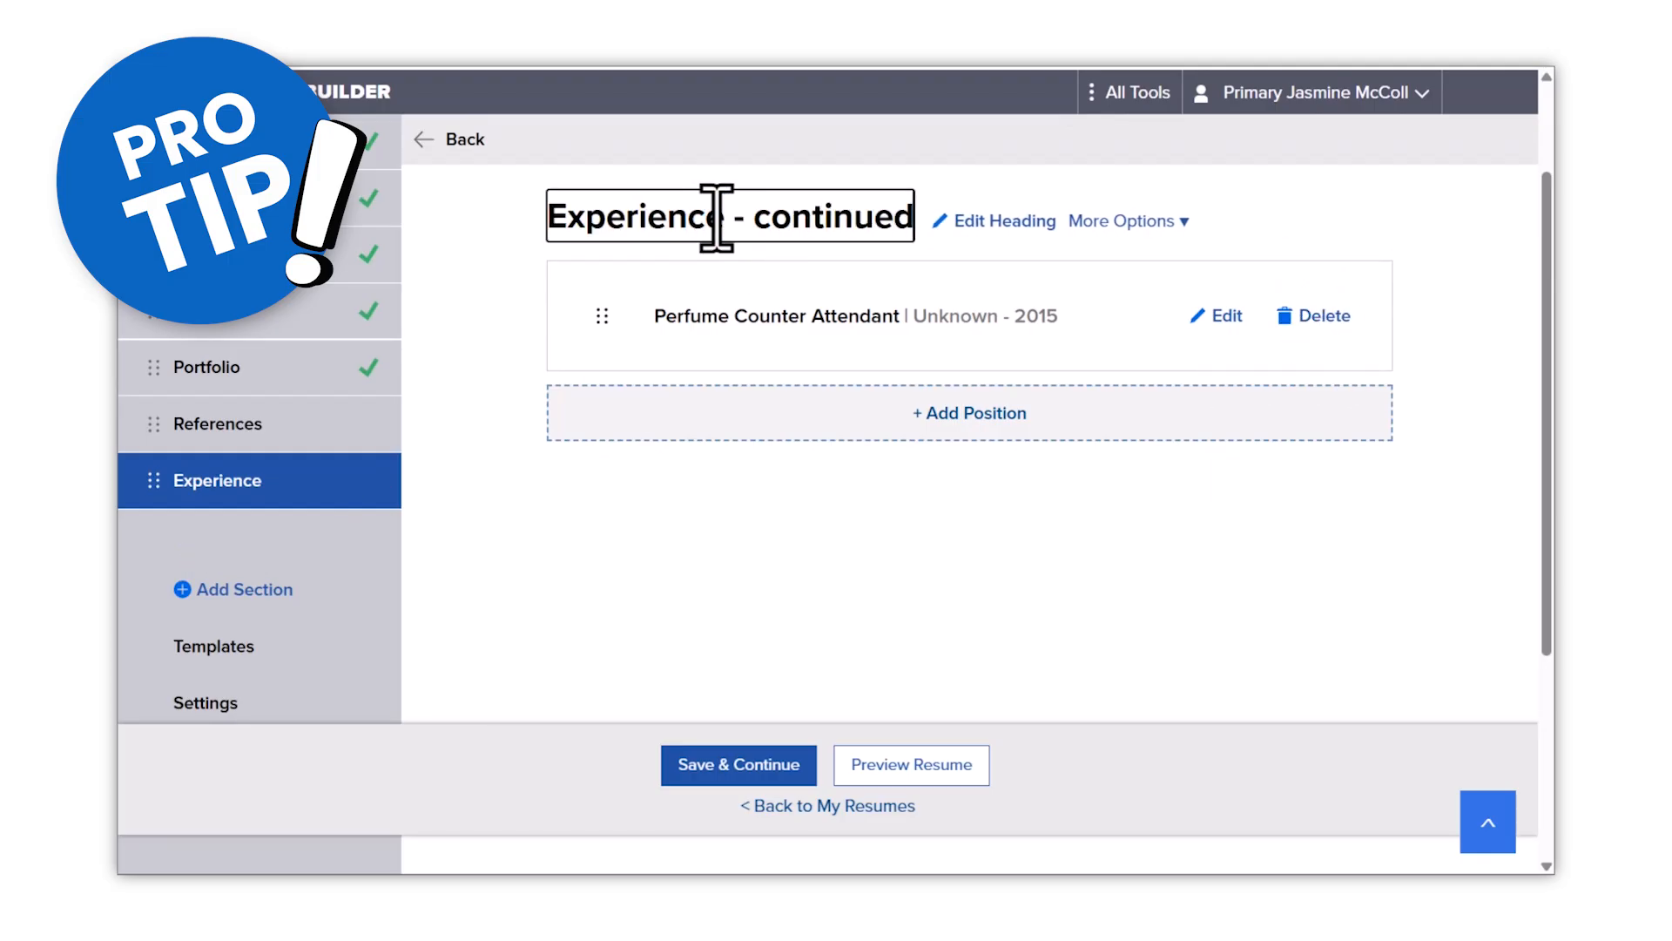
{"action": "key", "text": "Return"}
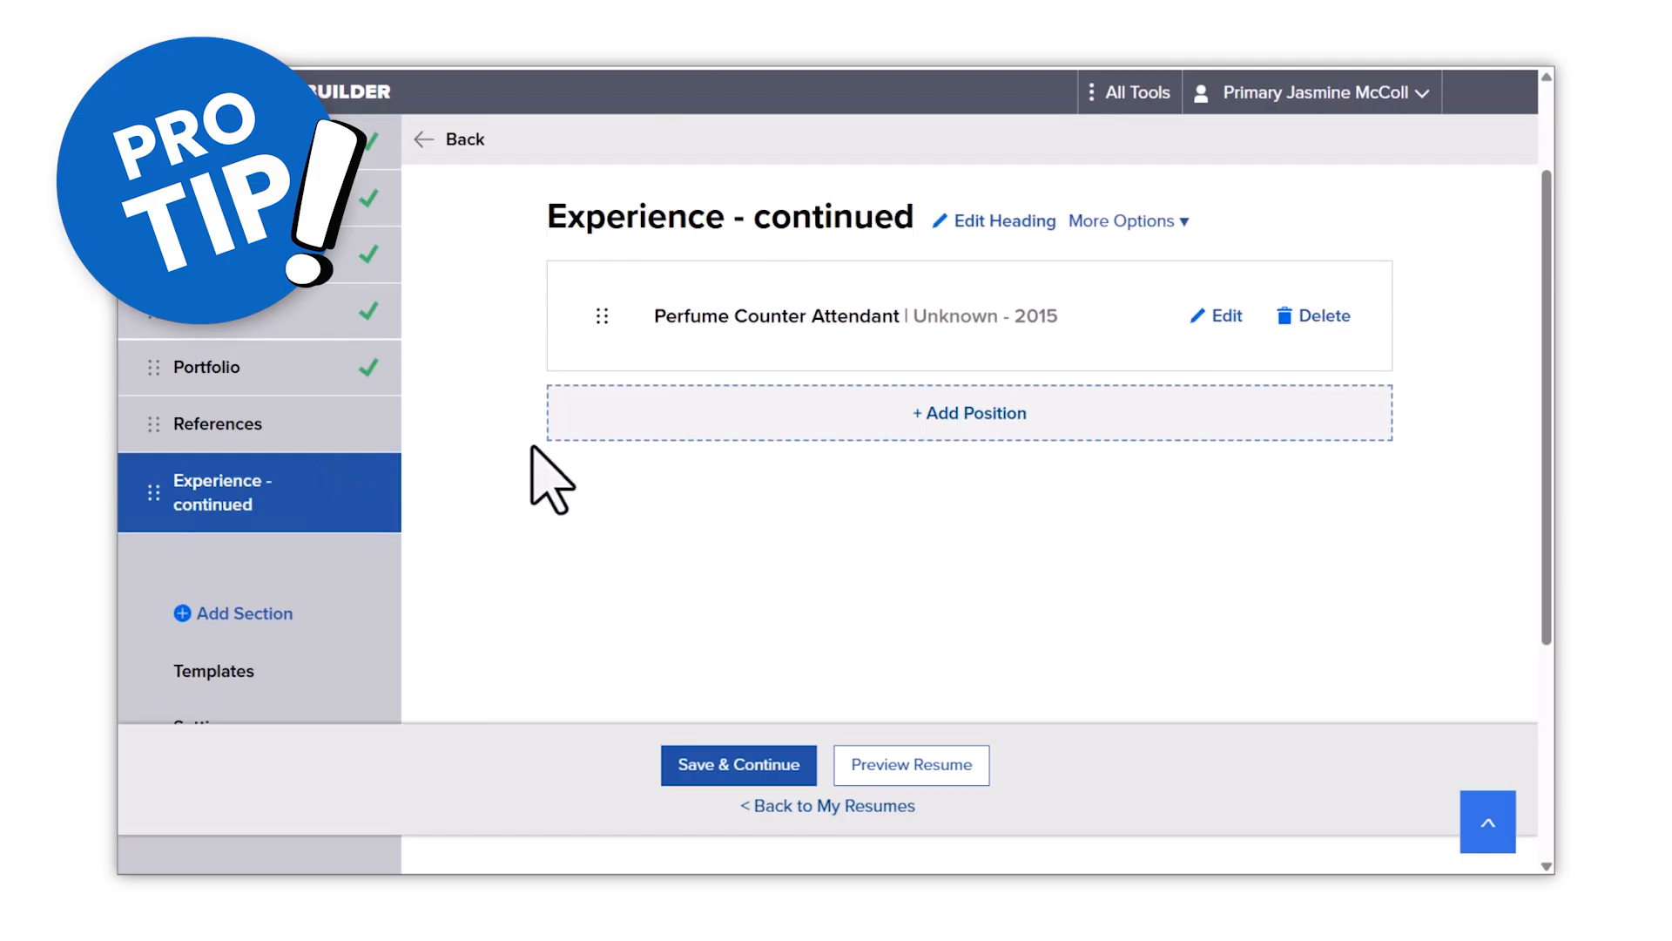
- Place Experience - continued below Experience and give it a page break before
{"action": "left_click", "coordinate": [229, 510]}
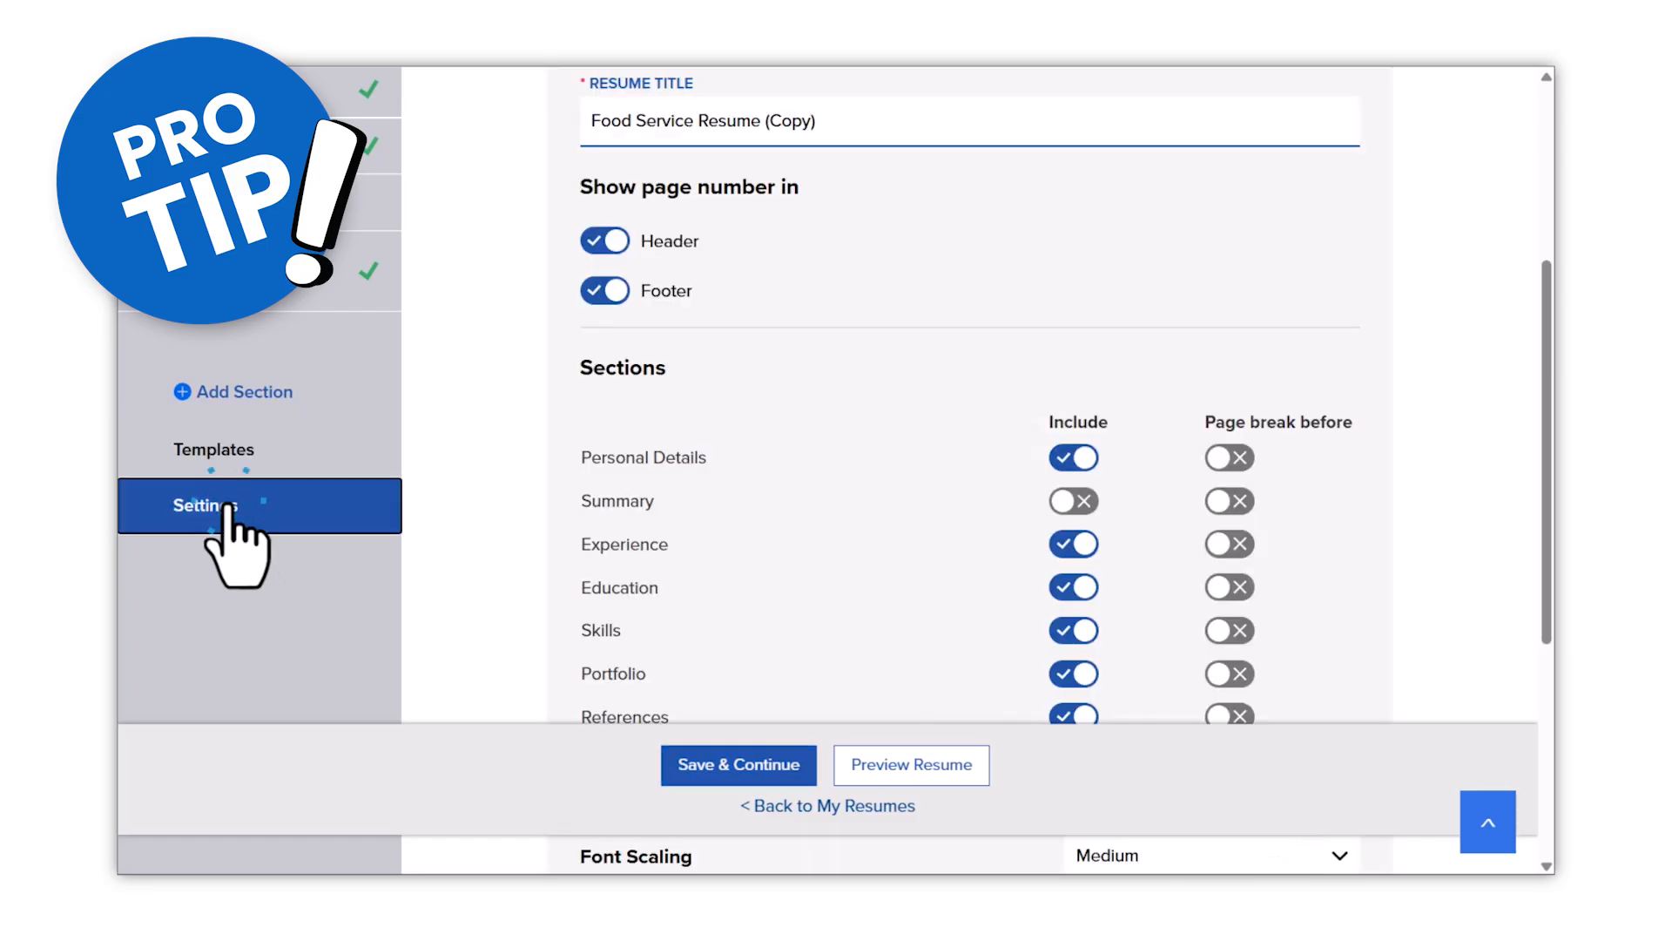
{"action": "scroll", "coordinate": [728, 665], "scroll_direction": "down", "scroll_amount": 1}
{"action": "scroll", "coordinate": [453, 487], "scroll_direction": "up", "scroll_amount": 5}
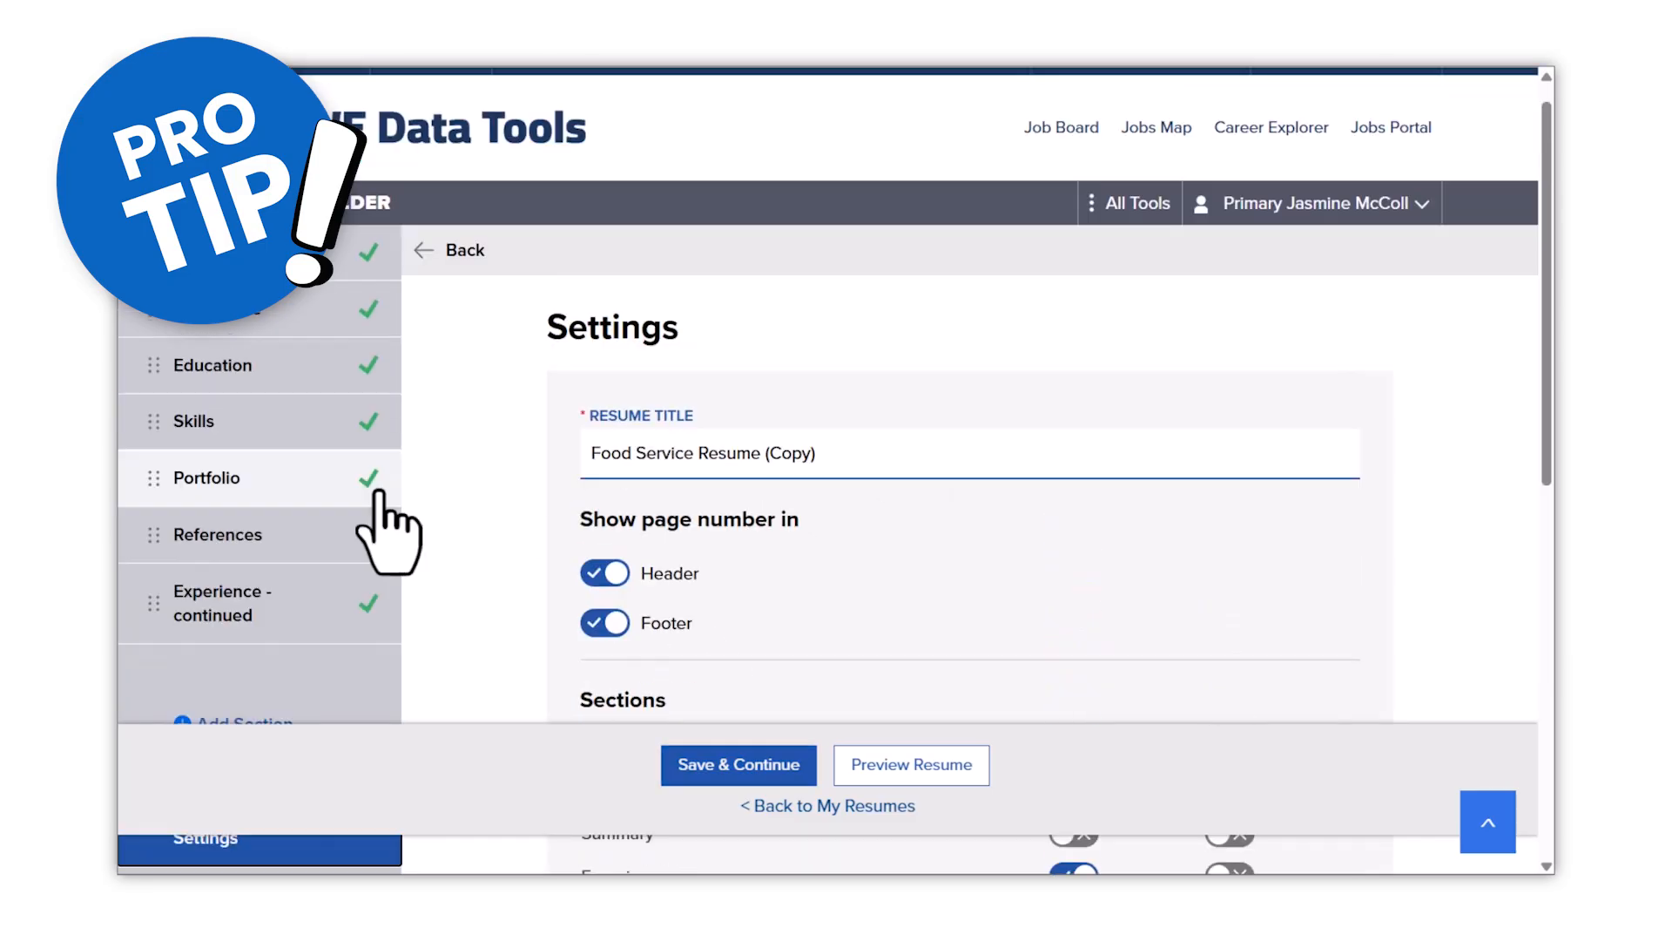
{"action": "left_click_drag", "start_coordinate": [205, 592], "coordinate": [209, 373]}
{"action": "scroll", "coordinate": [702, 560], "scroll_direction": "down", "scroll_amount": 5}
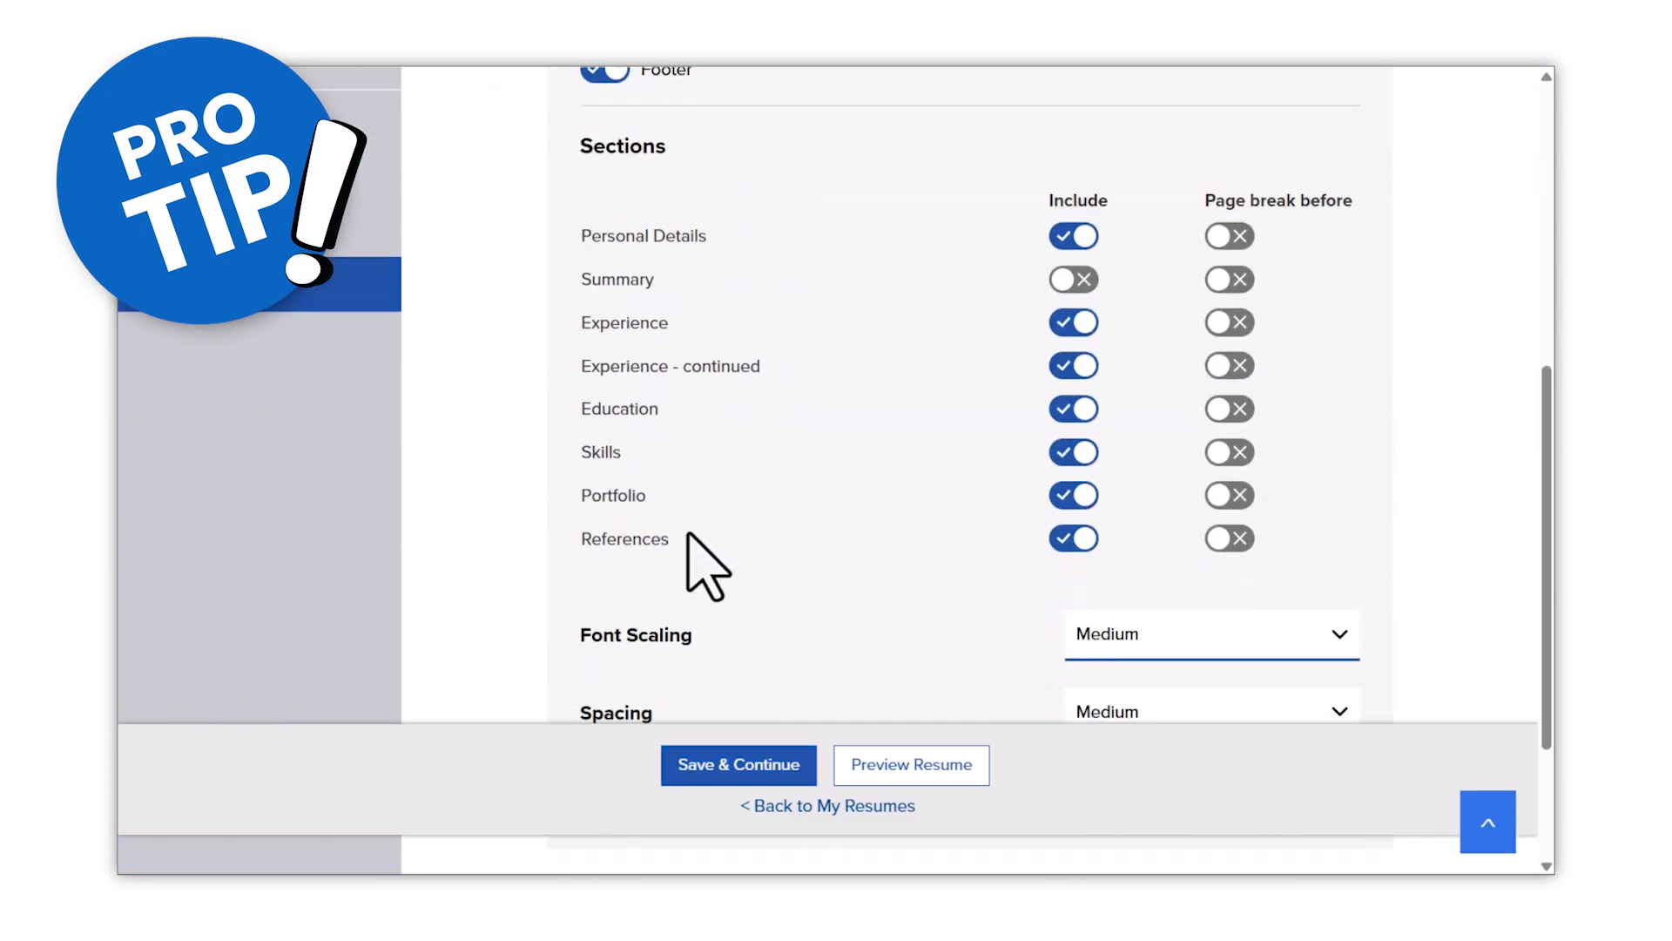
{"action": "left_click", "coordinate": [1230, 366]}
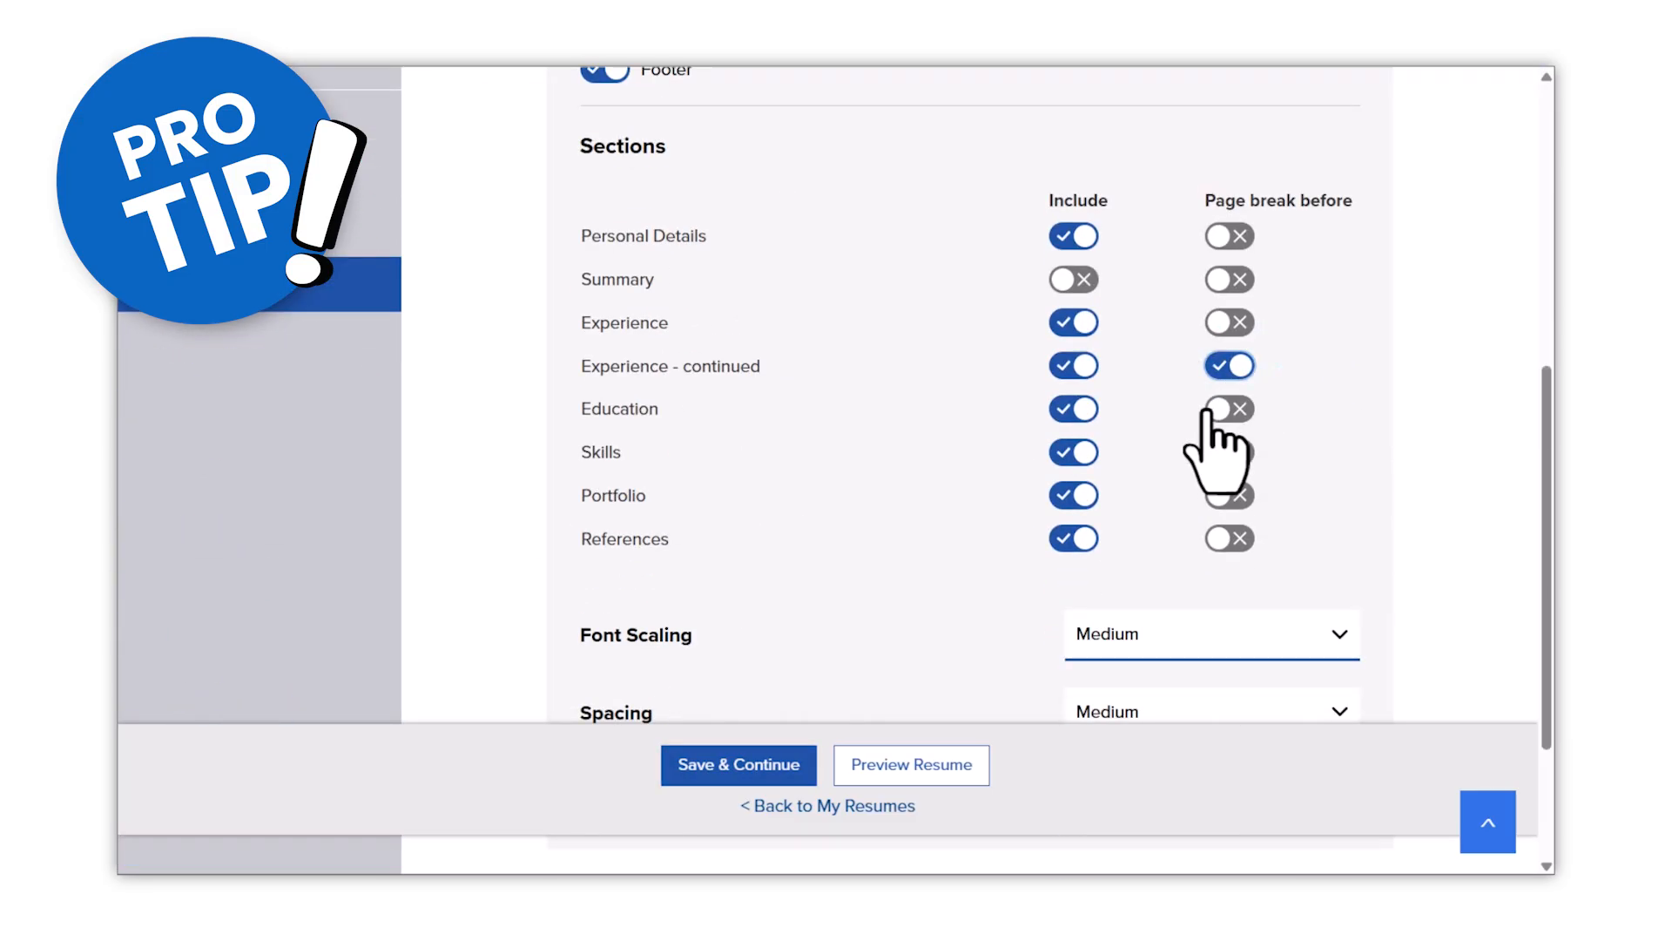
- Preview the resume PDF and scroll through its pages
{"action": "scroll", "coordinate": [1132, 523], "scroll_direction": "down", "scroll_amount": 2}
{"action": "left_click", "coordinate": [922, 771]}
{"action": "left_click_drag", "start_coordinate": [1300, 374], "coordinate": [1303, 575]}
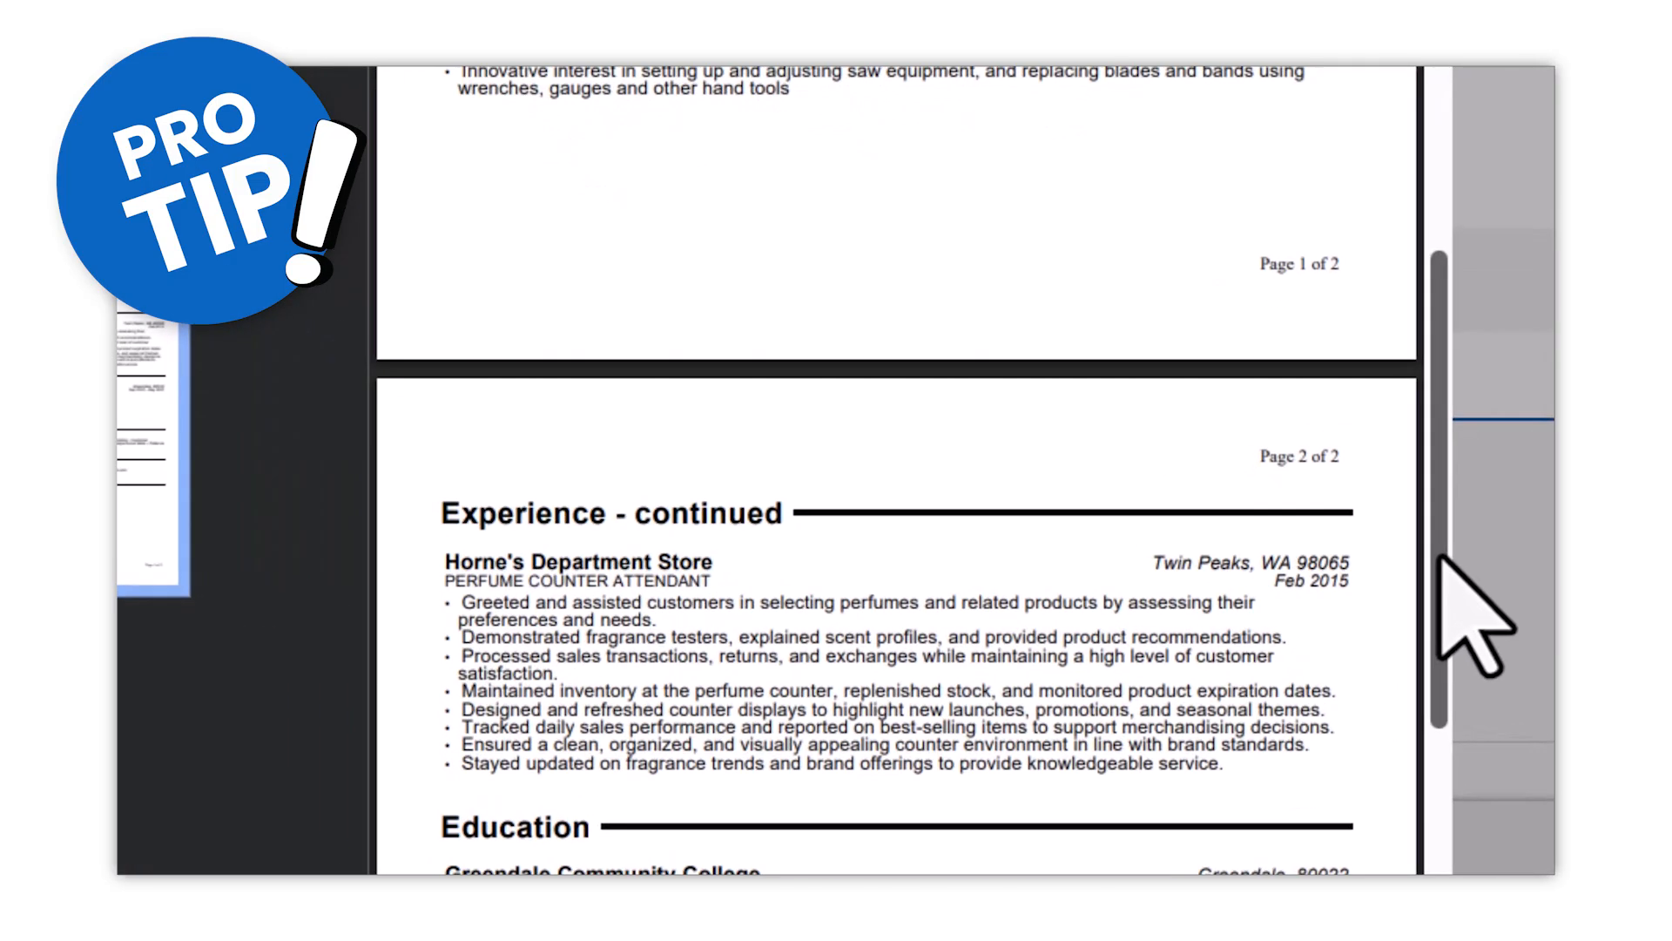
{"action": "left_click_drag", "start_coordinate": [1439, 557], "coordinate": [1435, 479]}
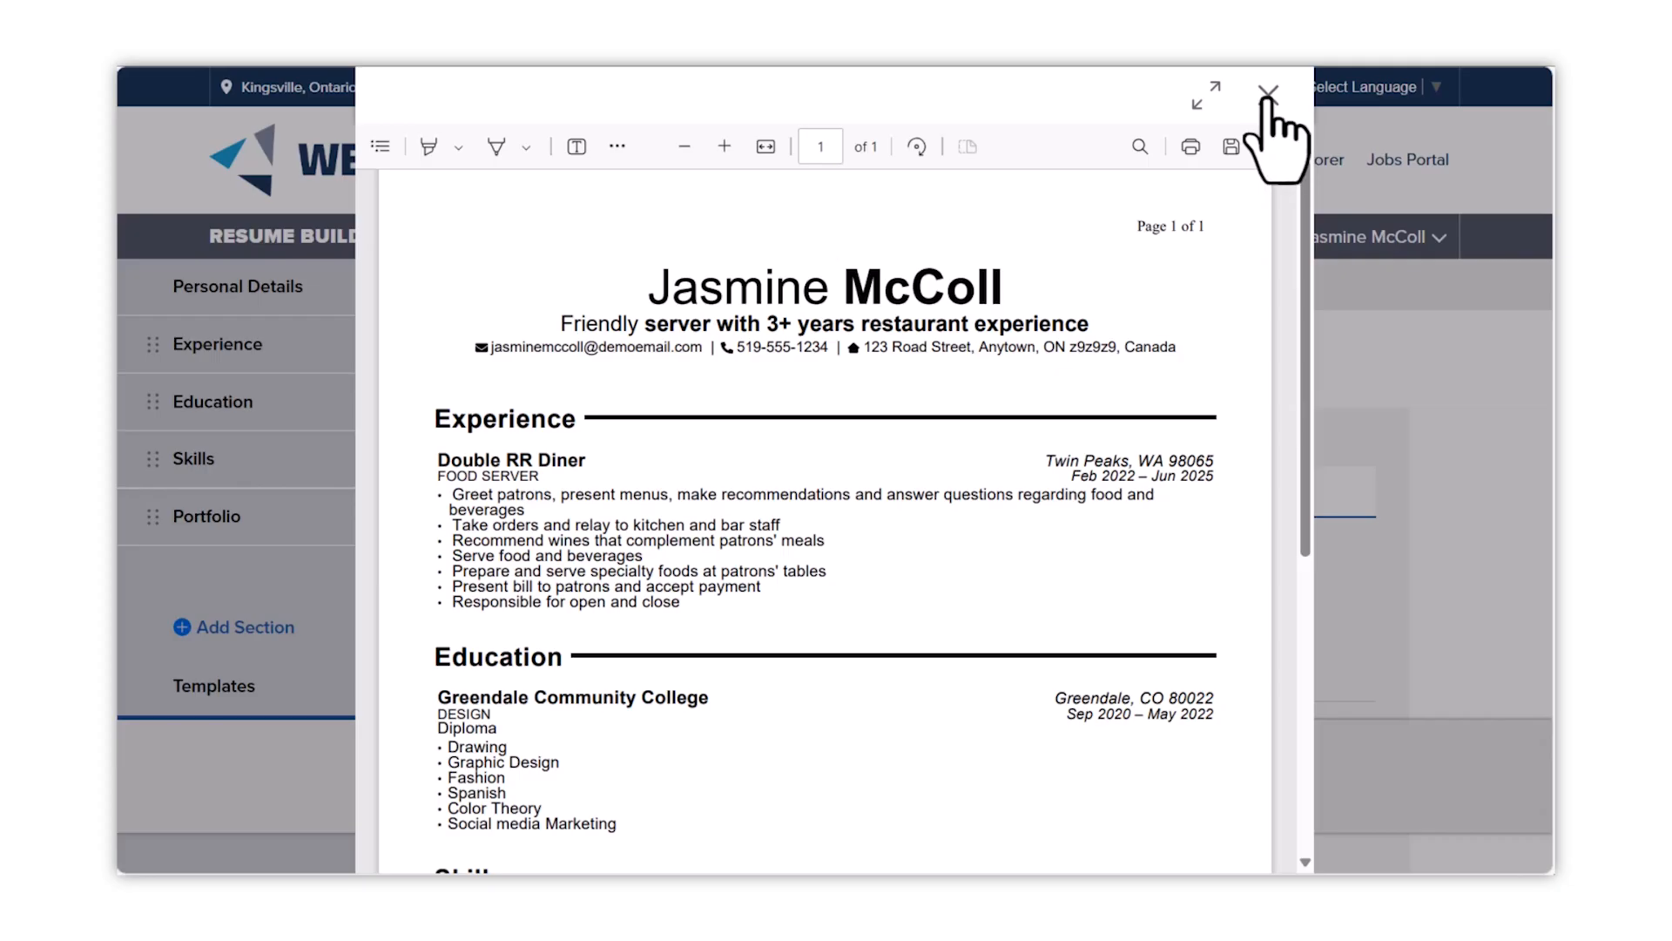
- Close the preview, return to the Resumes list, and duplicate Food Service Resume
{"action": "left_click", "coordinate": [1268, 94]}
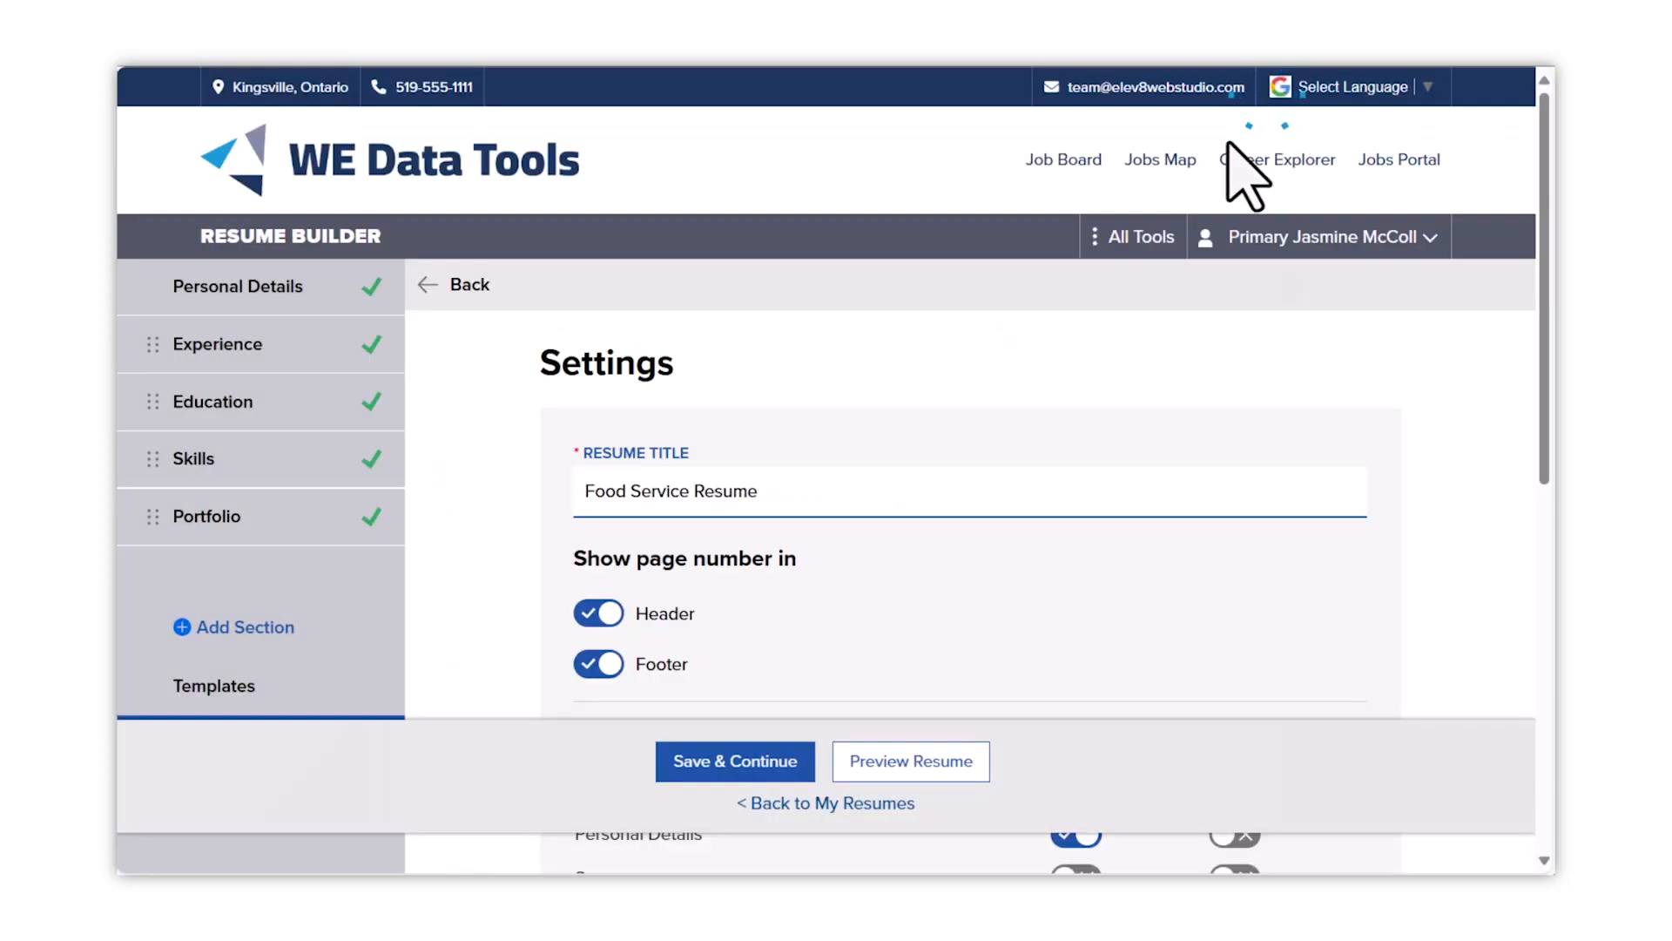
{"action": "left_click", "coordinate": [858, 815]}
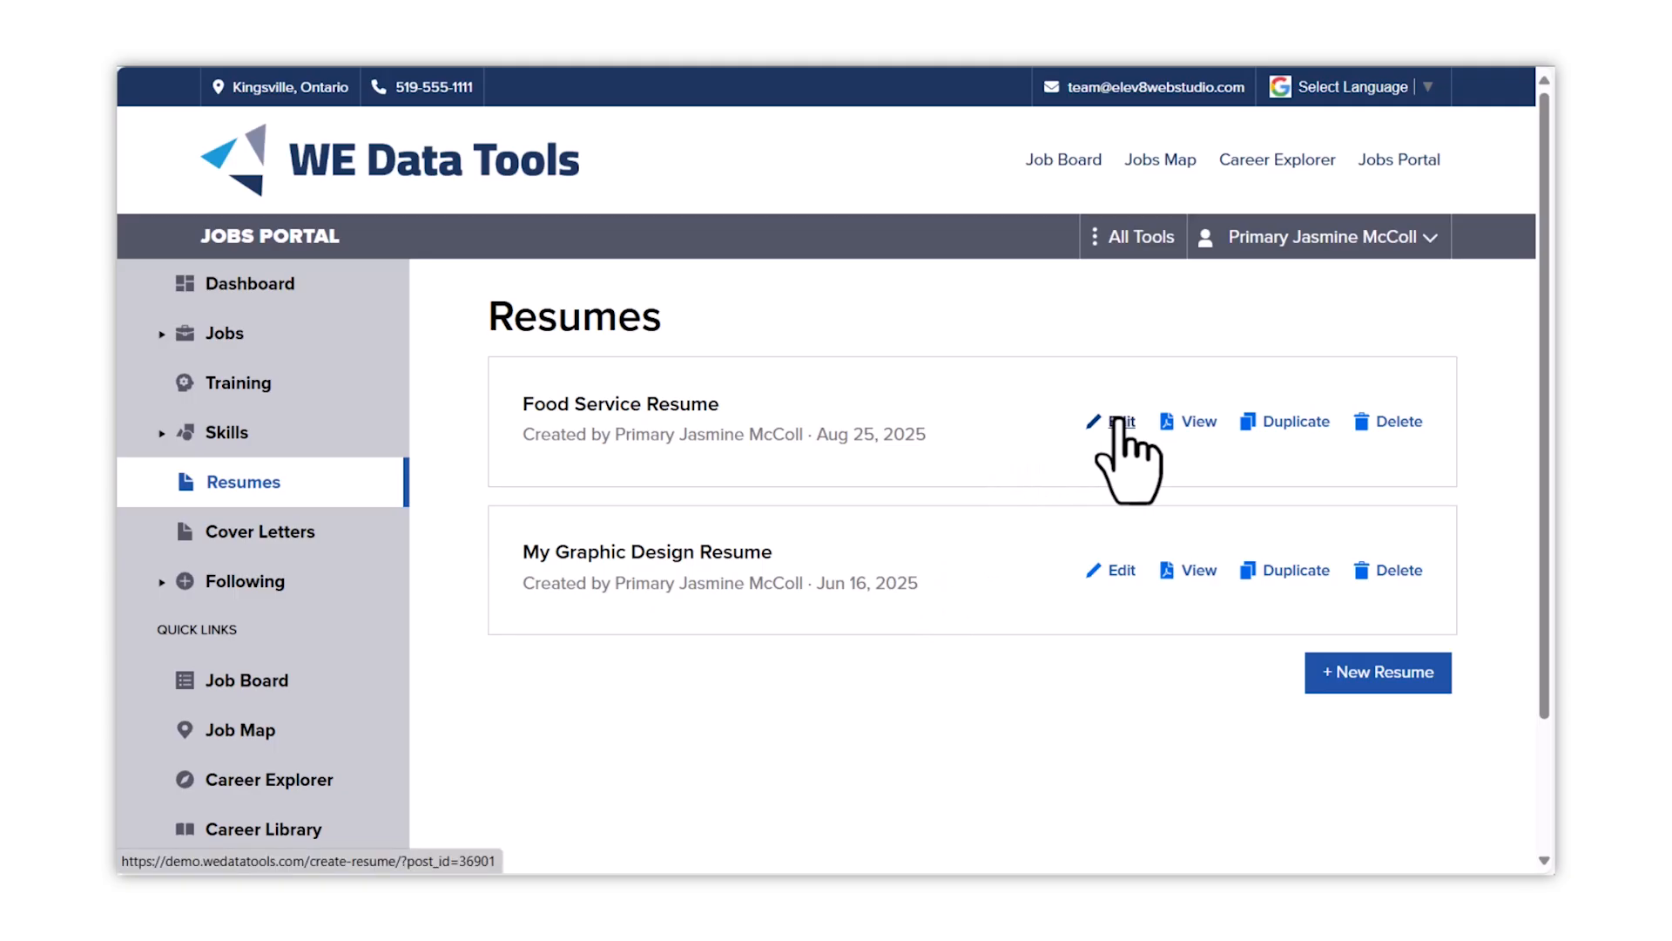
{"action": "left_click", "coordinate": [1122, 421]}
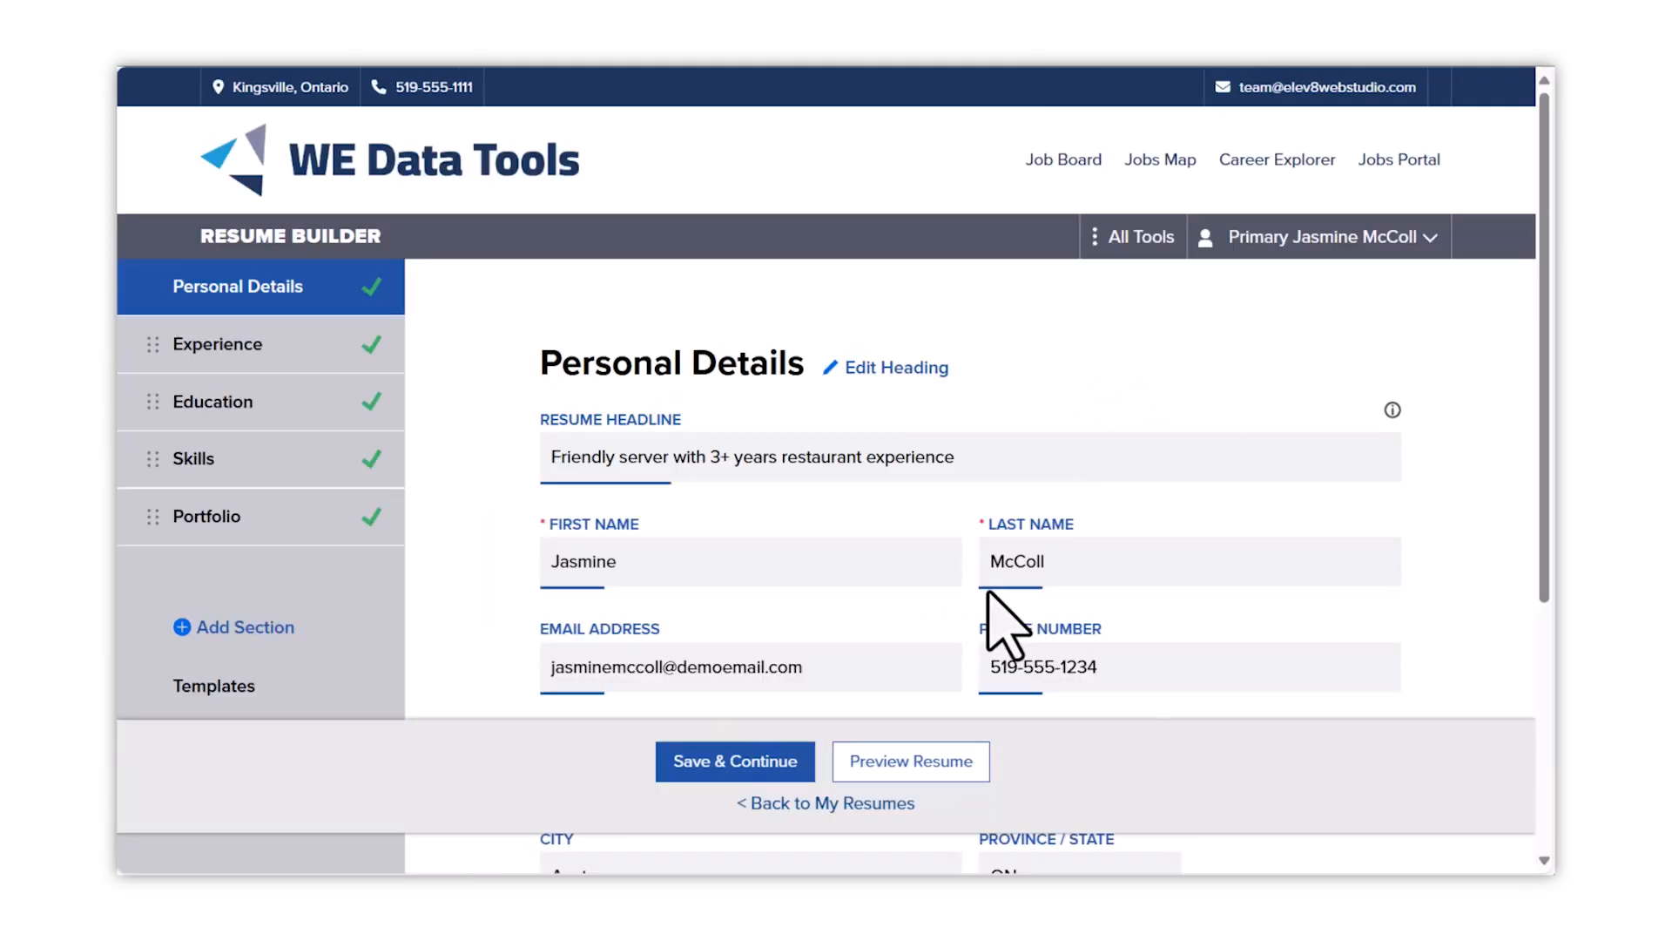
{"action": "left_click", "coordinate": [851, 802]}
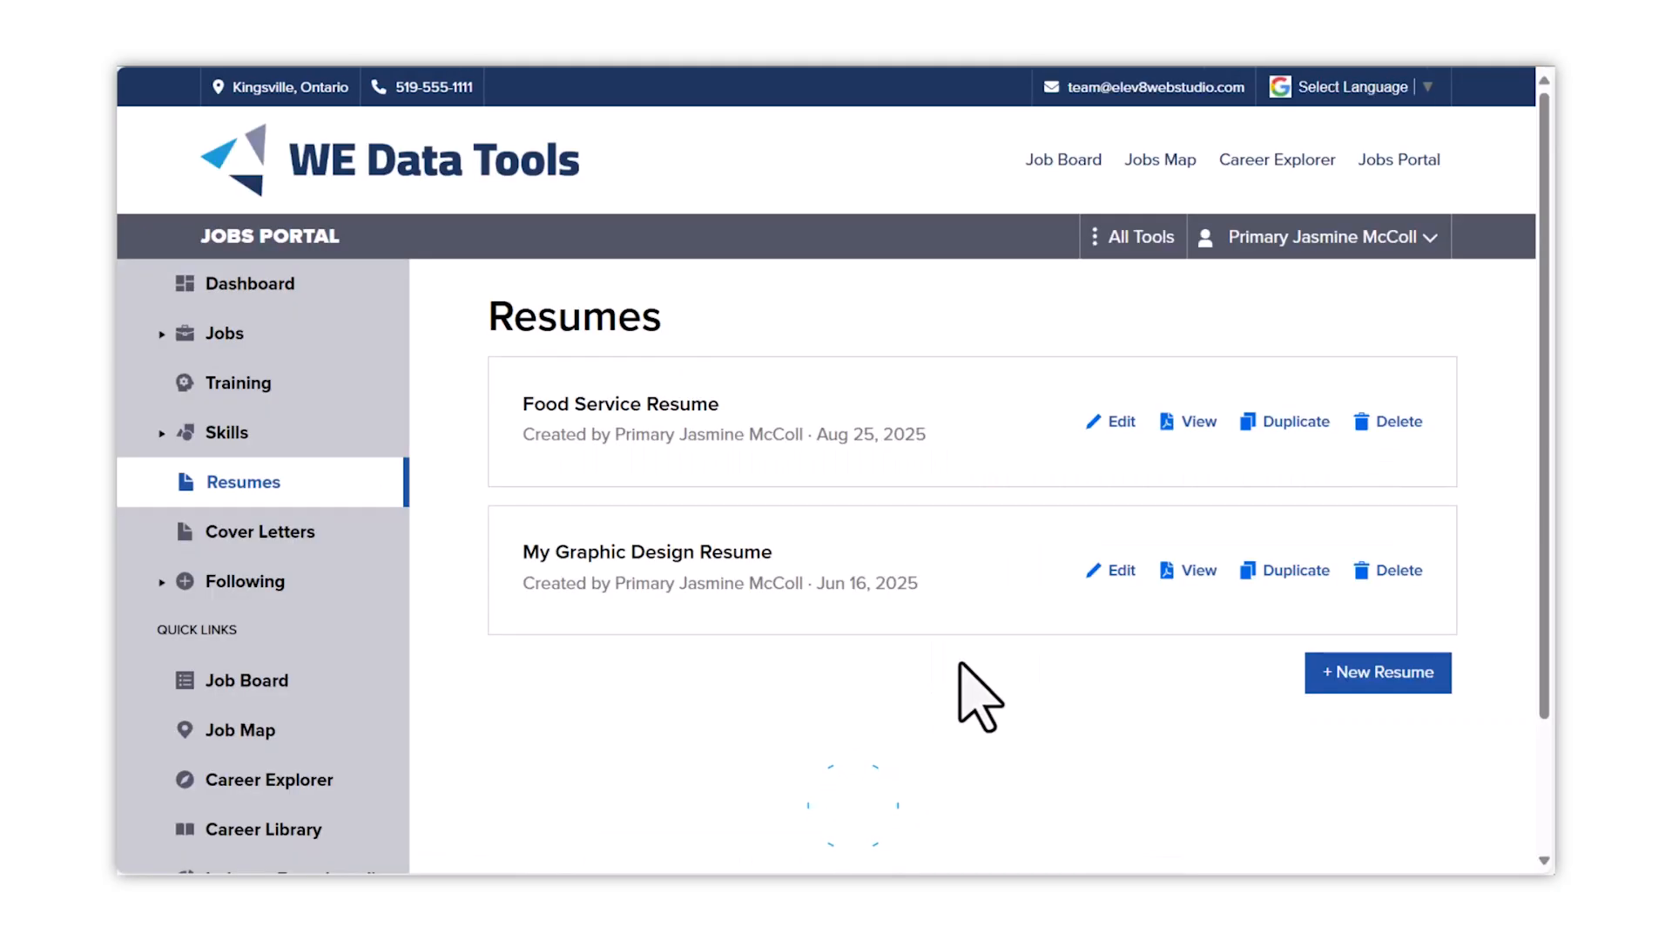
{"action": "left_click", "coordinate": [1299, 424]}
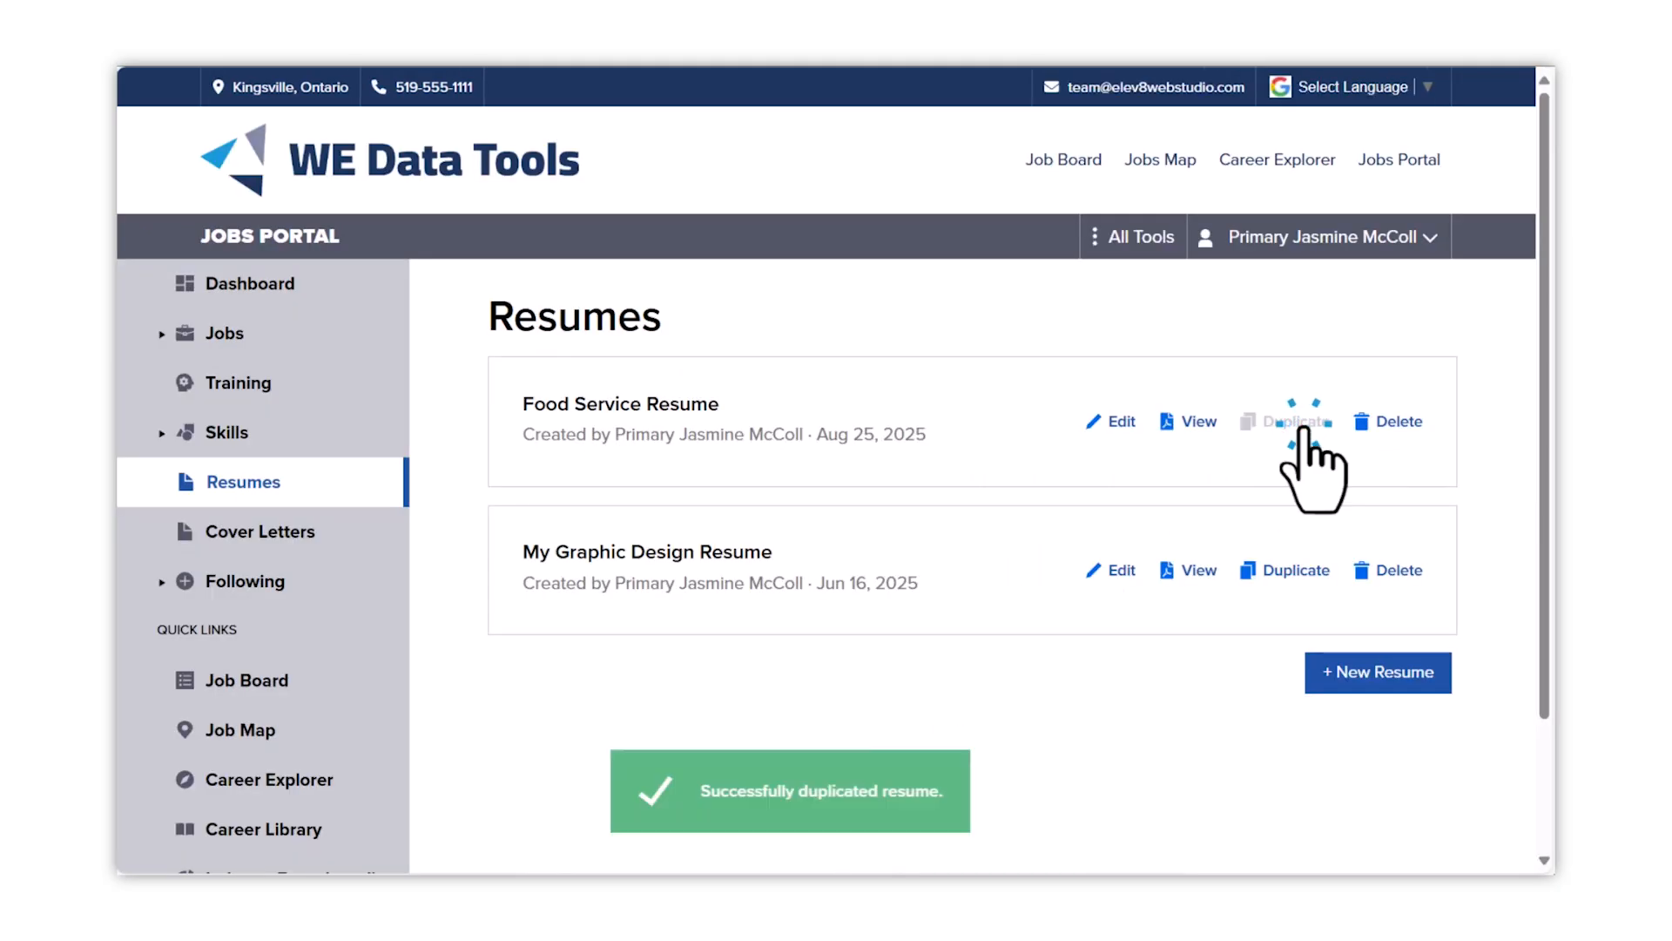